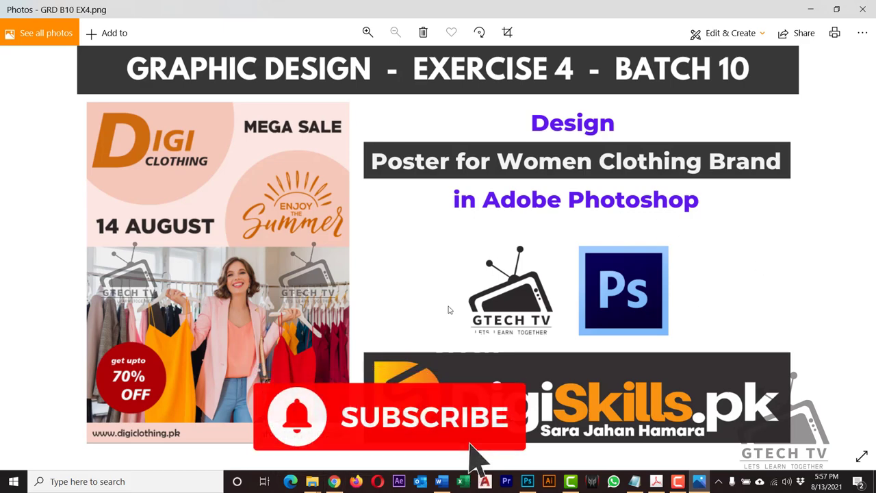
# Switch from the Exercise 4 poster preview in Photos to the GTECH TV home page in Chrome.
pyautogui.click(334, 481)
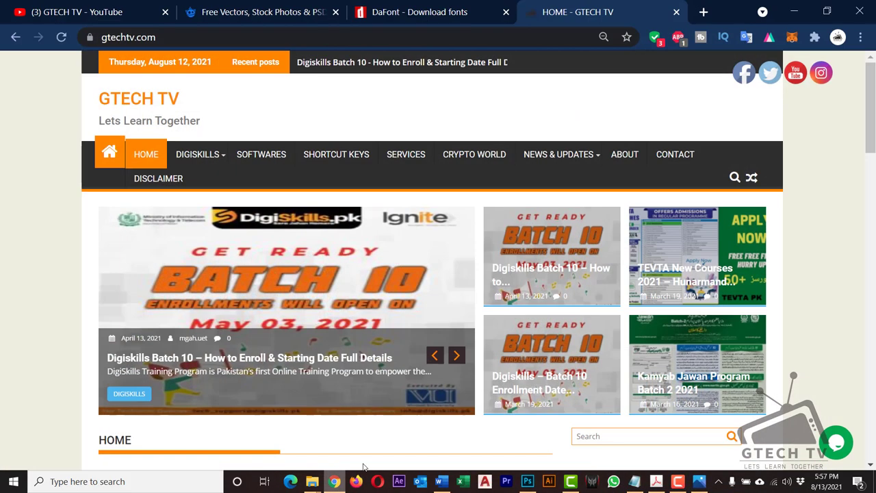
# Move to the GTECH TV YouTube tab on the way to the Batch-10_GRD101_4.pdf brief.
pyautogui.click(95, 9)
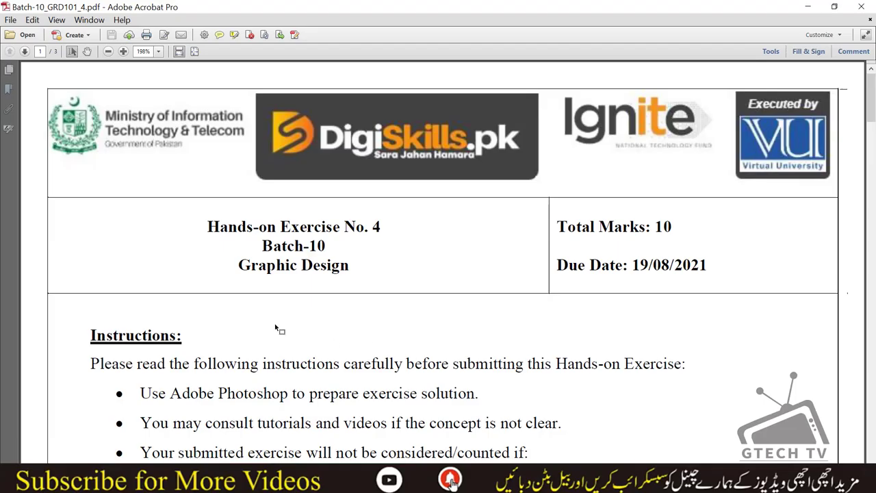
pyautogui.scroll(-1, 275, 327)
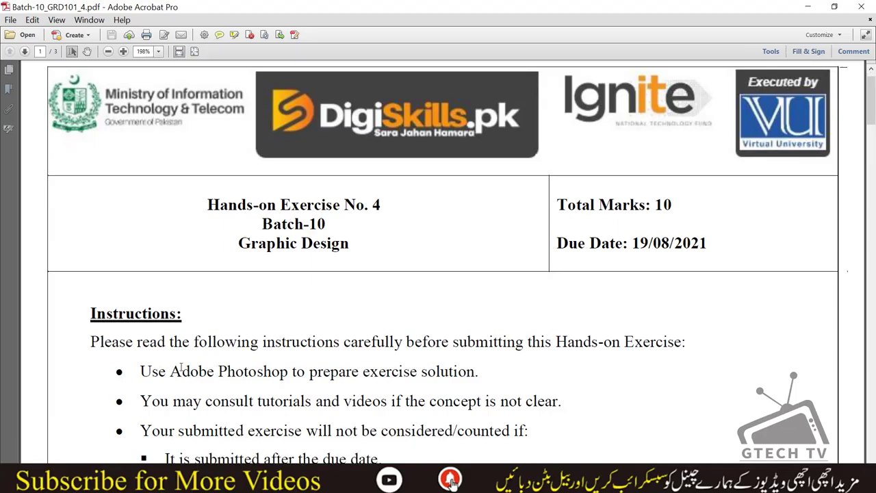
pyautogui.moveTo(631, 241); pyautogui.dragTo(709, 244)
pyautogui.scroll(-1, 275, 333)
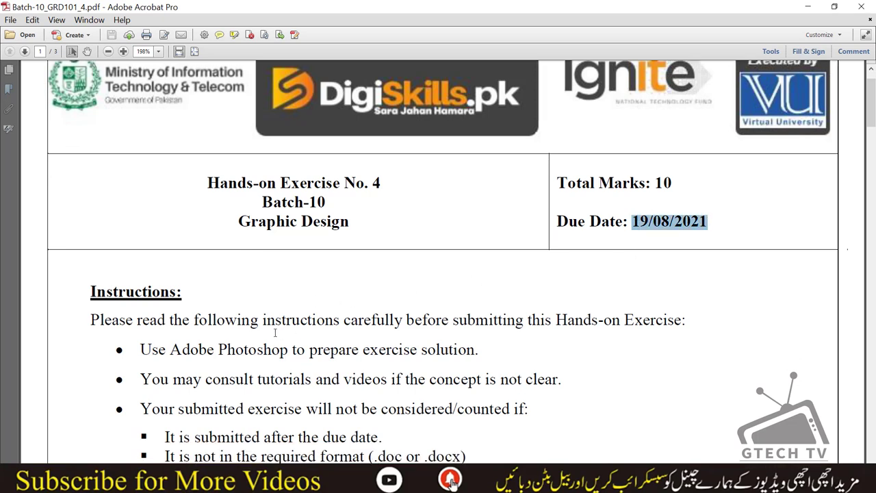
pyautogui.scroll(-1, 275, 333)
pyautogui.moveTo(171, 327); pyautogui.dragTo(284, 329)
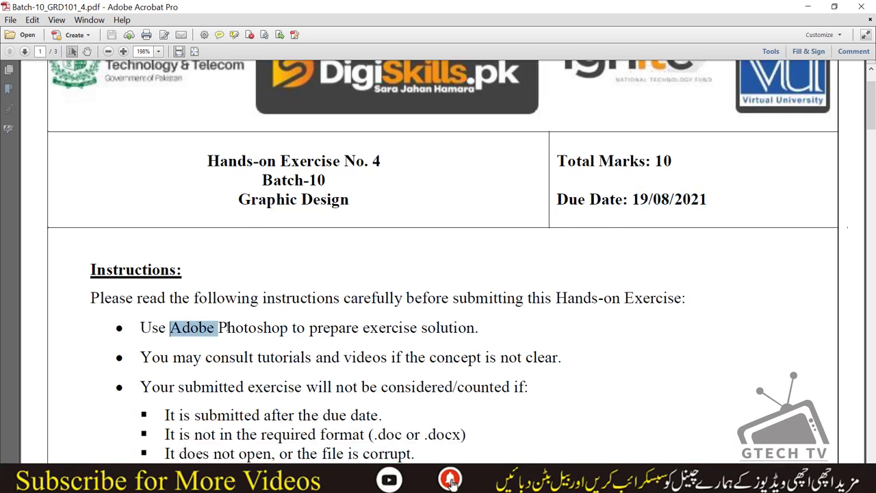
pyautogui.scroll(-1, 288, 329)
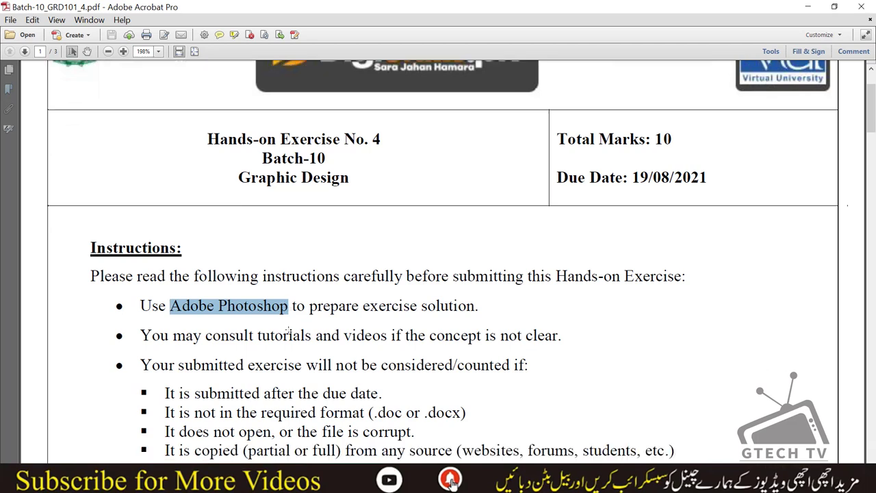
pyautogui.scroll(-2, 287, 330)
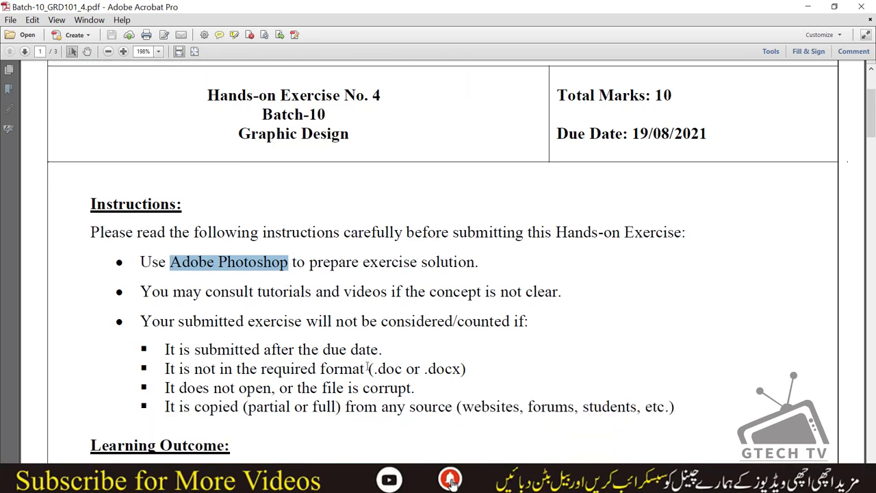
pyautogui.moveTo(369, 368); pyautogui.dragTo(468, 370)
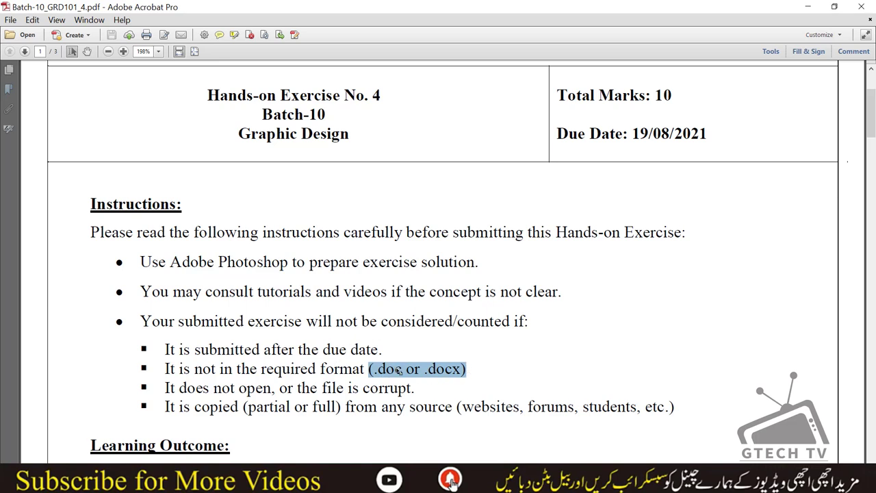
pyautogui.scroll(-3, 392, 369)
pyautogui.scroll(-2, 392, 369)
pyautogui.moveTo(211, 325); pyautogui.dragTo(299, 325)
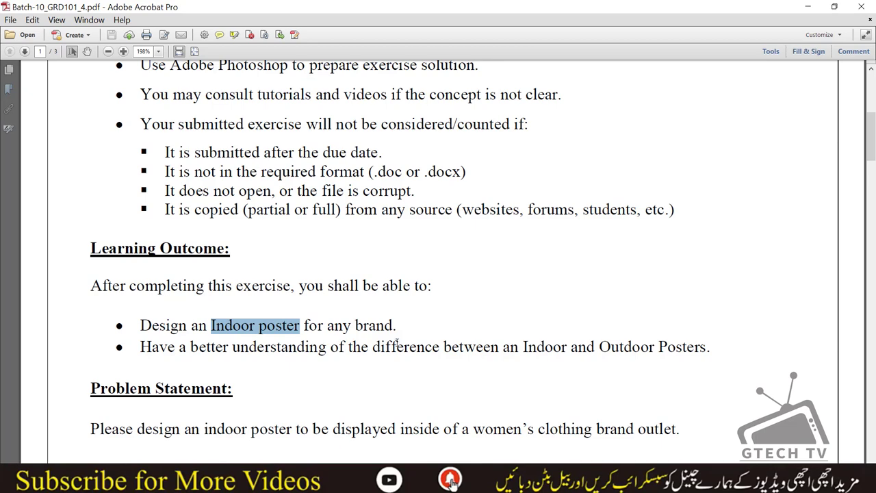
pyautogui.moveTo(524, 346); pyautogui.dragTo(681, 355)
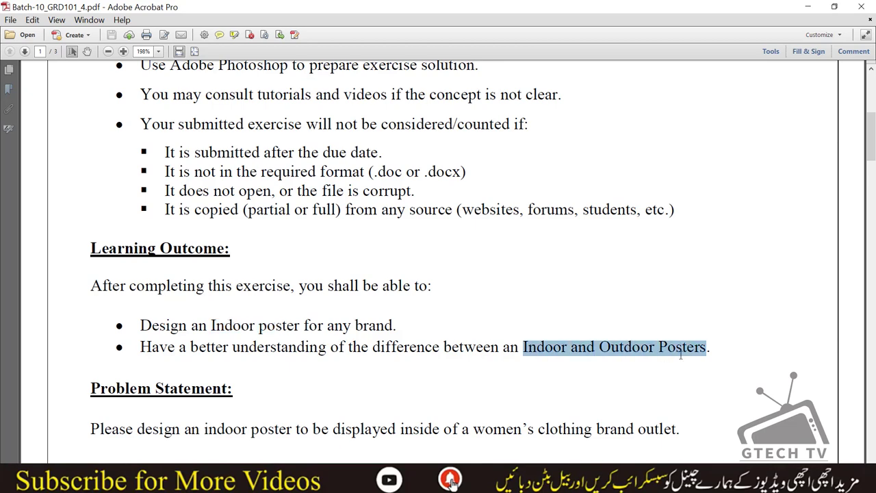
pyautogui.scroll(-3, 668, 372)
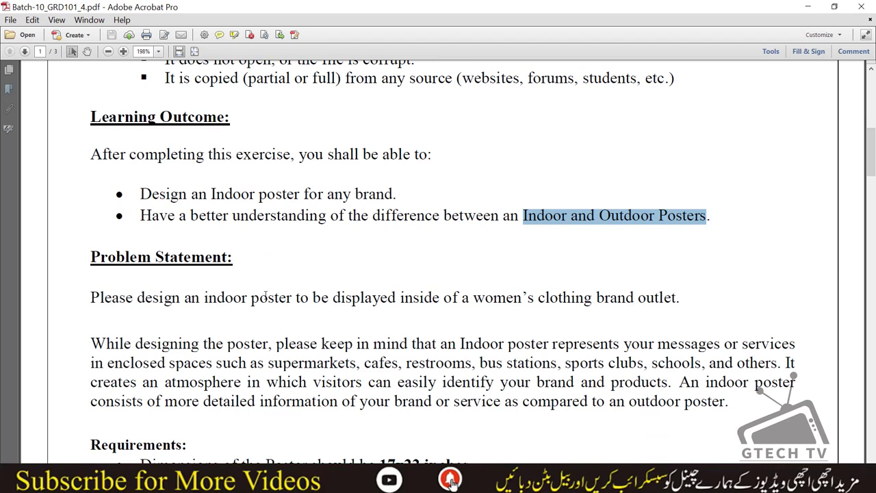
pyautogui.moveTo(471, 297); pyautogui.dragTo(641, 299)
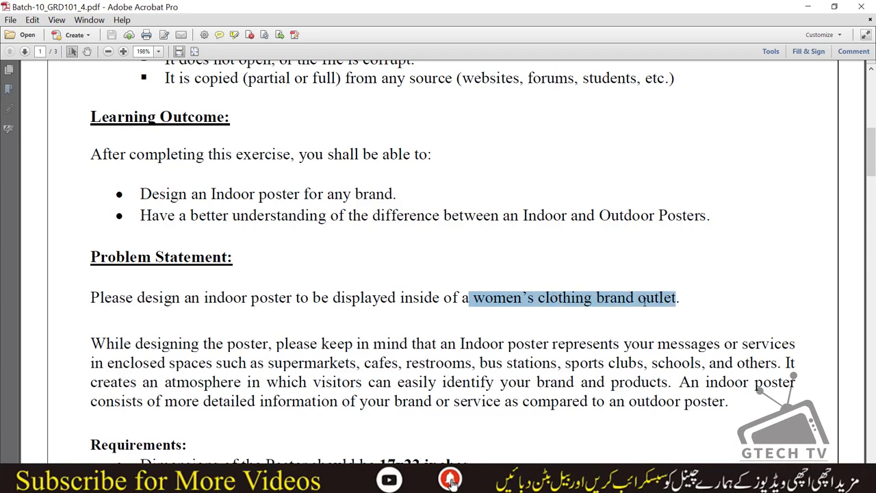
pyautogui.scroll(-2, 354, 352)
pyautogui.moveTo(91, 256); pyautogui.dragTo(256, 256)
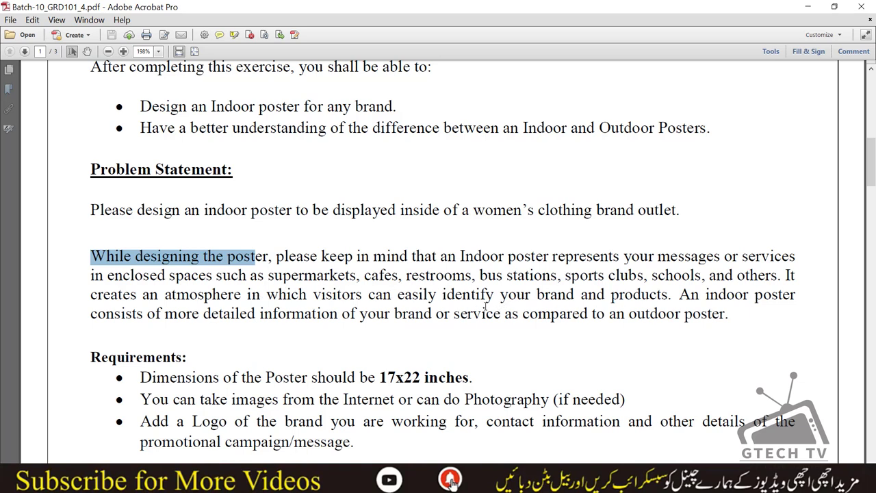
pyautogui.moveTo(728, 315); pyautogui.dragTo(645, 316)
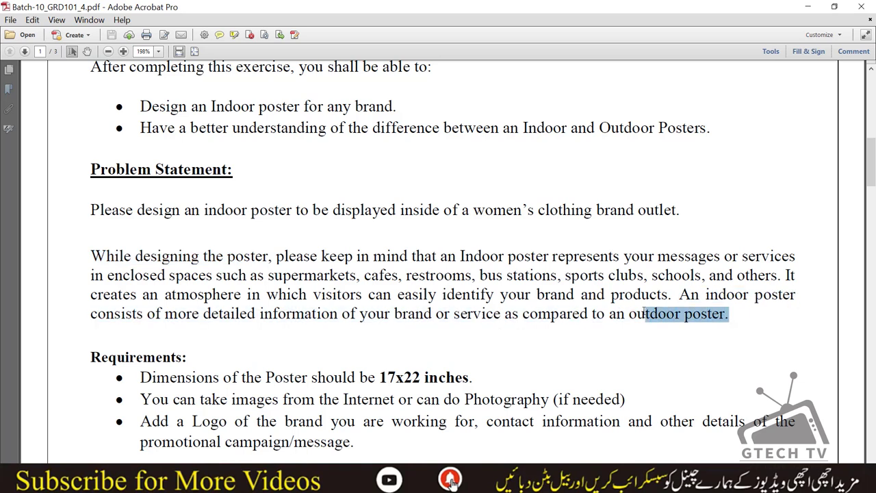
pyautogui.moveTo(644, 317); pyautogui.dragTo(628, 317)
pyautogui.scroll(-2, 296, 367)
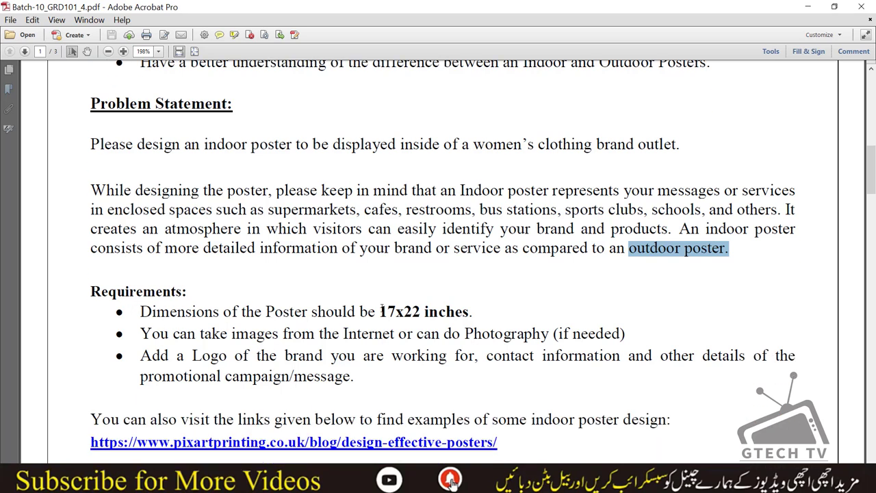
pyautogui.moveTo(379, 311); pyautogui.dragTo(470, 312)
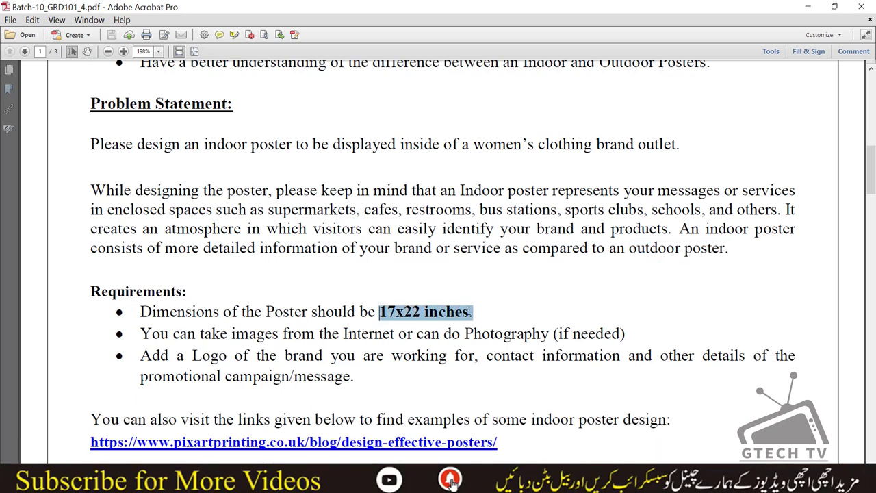
pyautogui.moveTo(470, 312); pyautogui.dragTo(474, 312)
pyautogui.moveTo(200, 333); pyautogui.dragTo(629, 334)
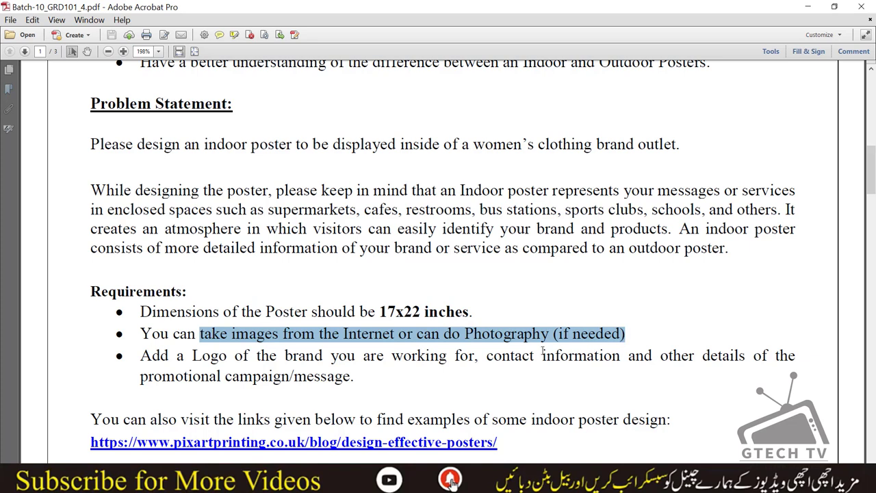
pyautogui.scroll(-1, 543, 351)
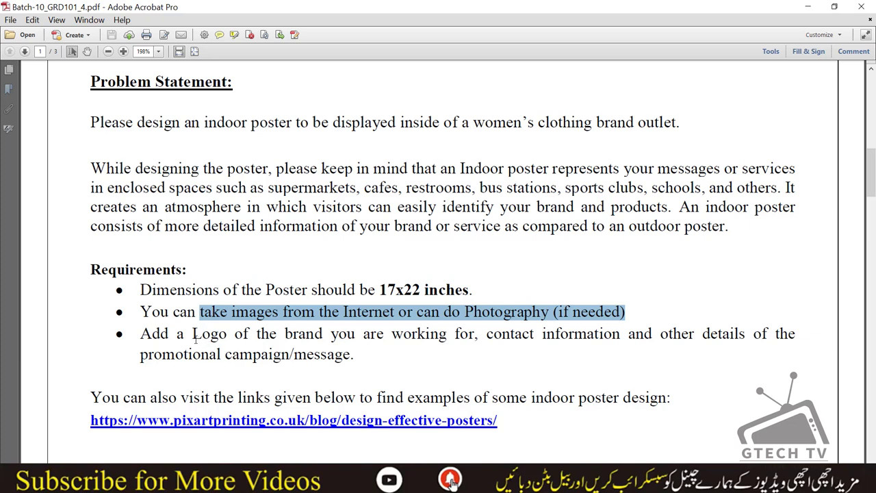
pyautogui.moveTo(141, 333); pyautogui.dragTo(354, 334)
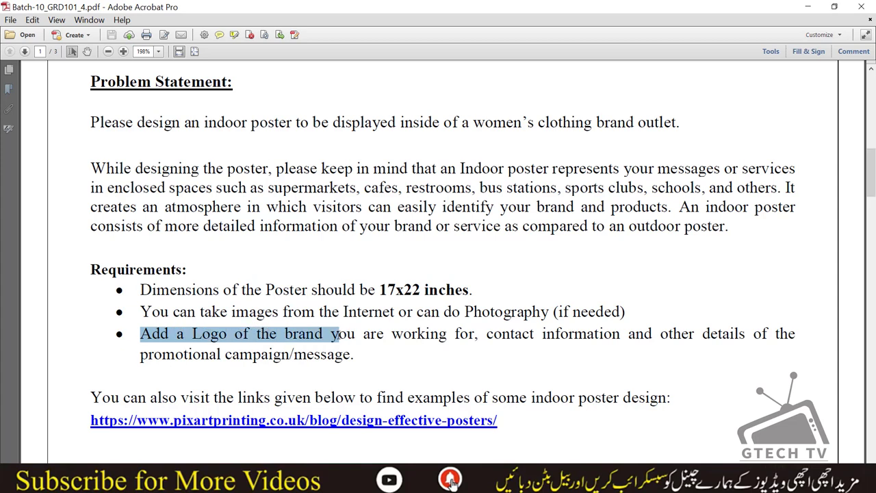
pyautogui.moveTo(354, 333); pyautogui.dragTo(352, 349)
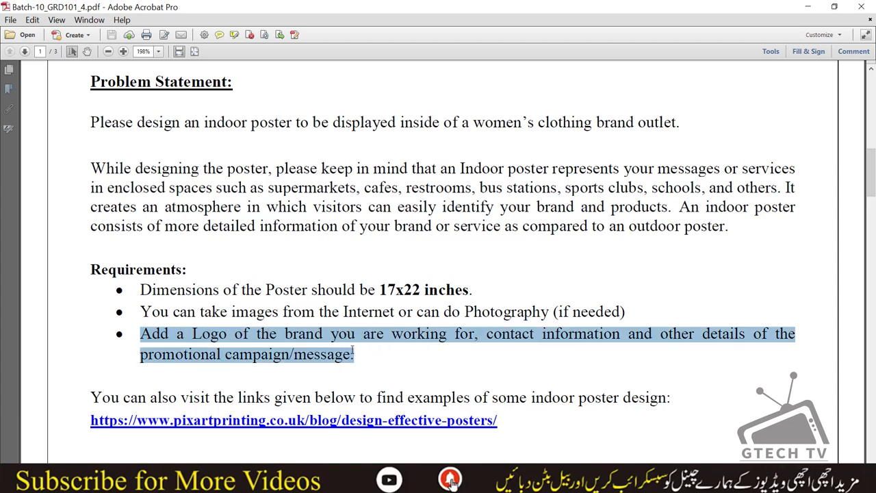
pyautogui.scroll(-3, 351, 351)
pyautogui.moveTo(124, 309); pyautogui.dragTo(330, 310)
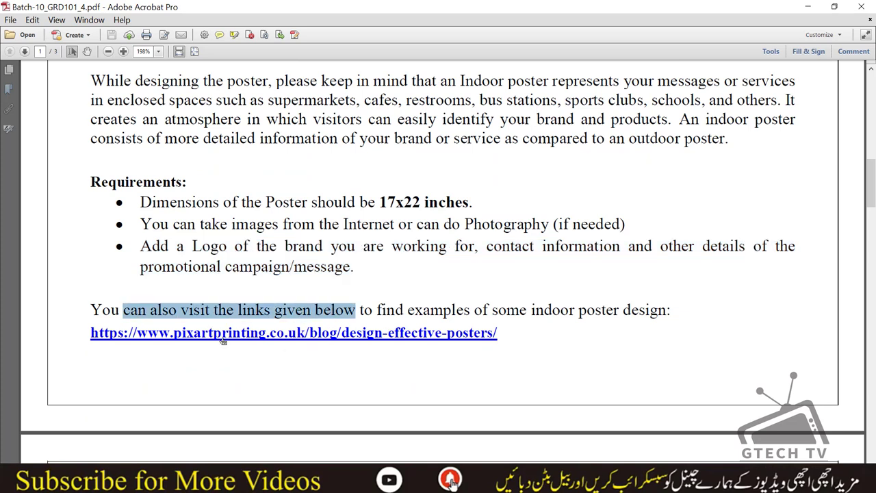
pyautogui.scroll(-3, 222, 340)
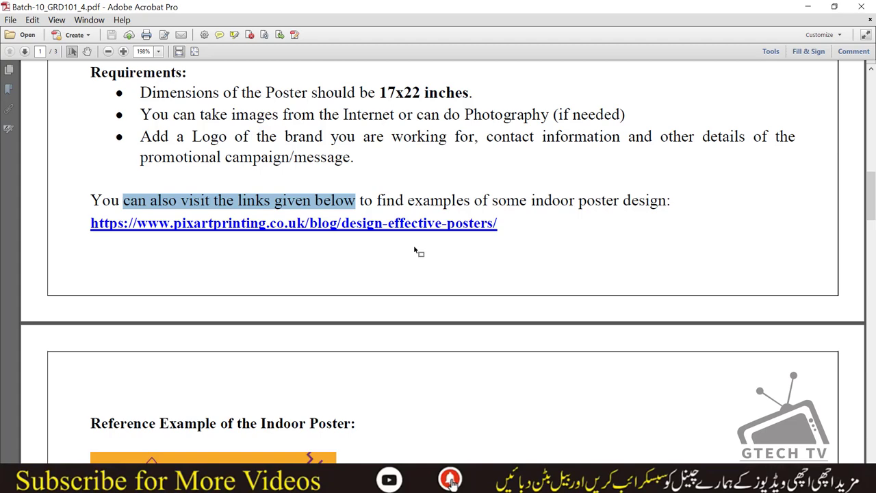
# Scroll through the exercise PDF down to its closing notes.
pyautogui.scroll(-1, 413, 252)
pyautogui.scroll(-2, 411, 253)
pyautogui.scroll(-2, 393, 260)
pyautogui.scroll(-2, 308, 260)
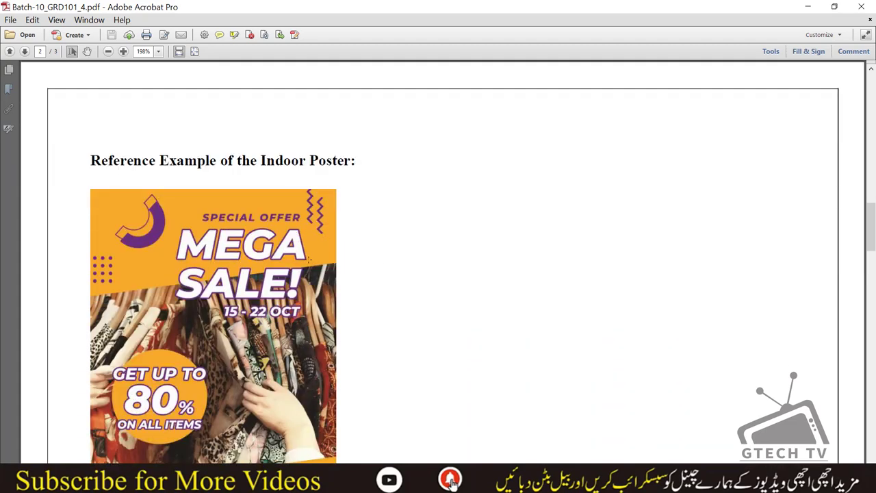
pyautogui.scroll(-2, 309, 260)
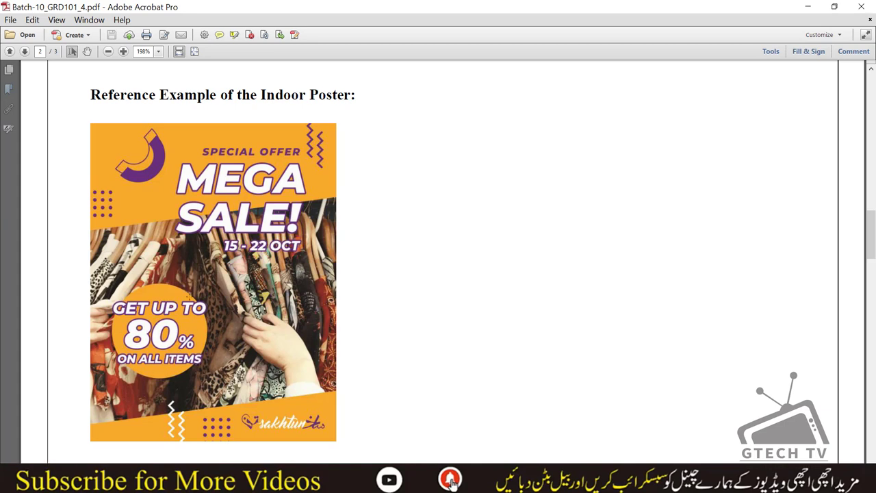
pyautogui.scroll(-1, 438, 260)
pyautogui.scroll(-3, 438, 260)
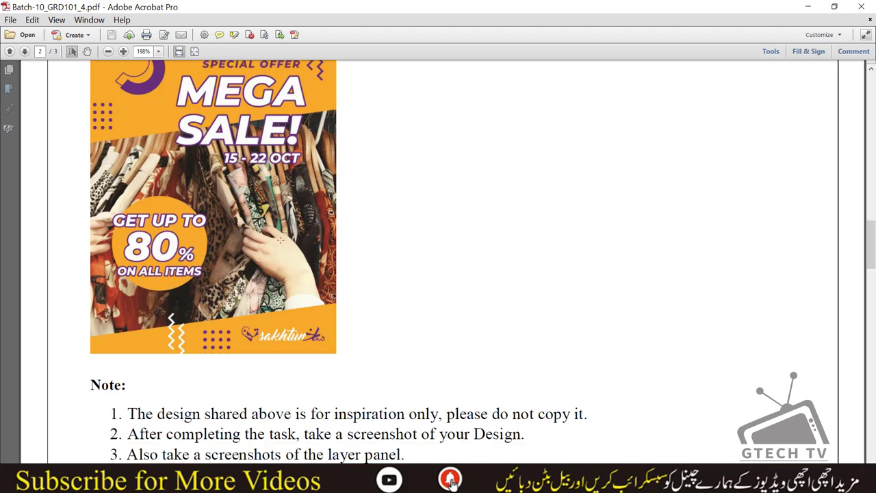
pyautogui.scroll(-1, 273, 249)
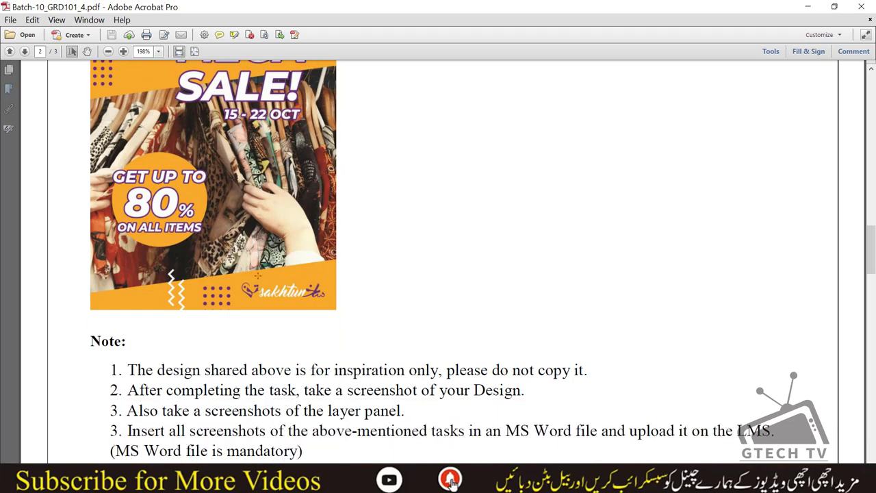
pyautogui.scroll(-2, 273, 248)
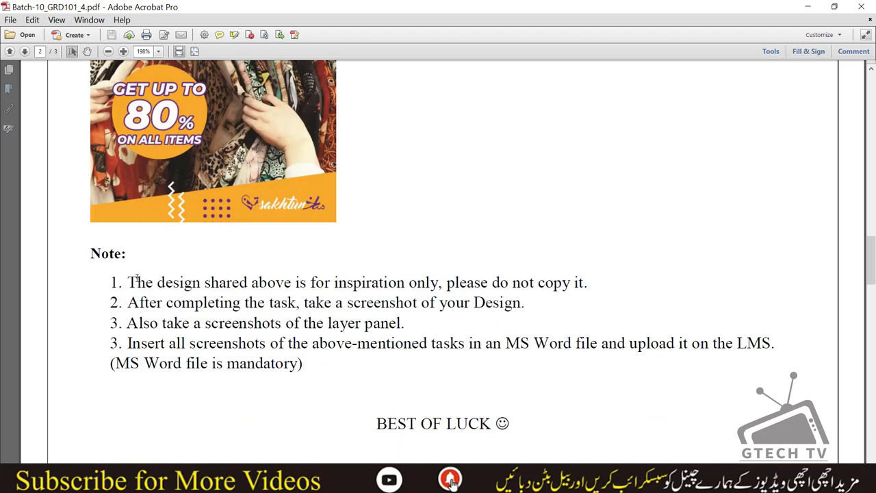
# Highlight the notes on inspiration-only samples and Word screenshot submission, then return to page 1.
pyautogui.moveTo(129, 282); pyautogui.dragTo(439, 282)
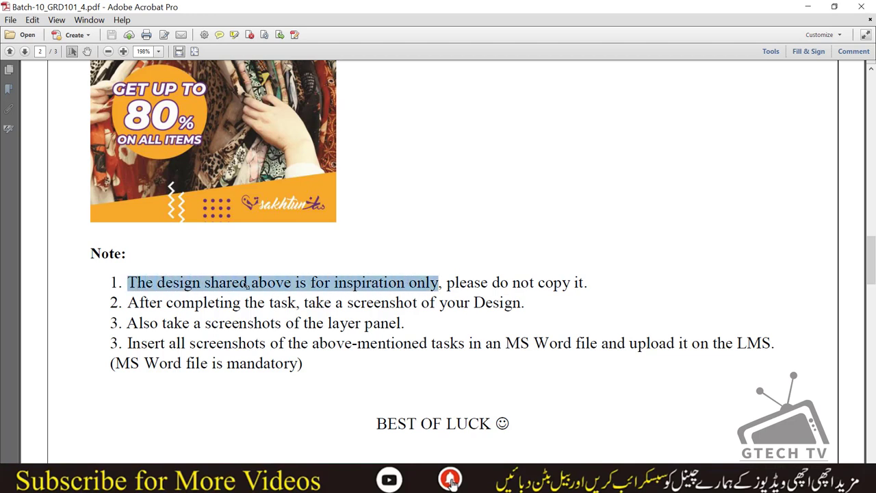
pyautogui.moveTo(129, 301); pyautogui.dragTo(521, 303)
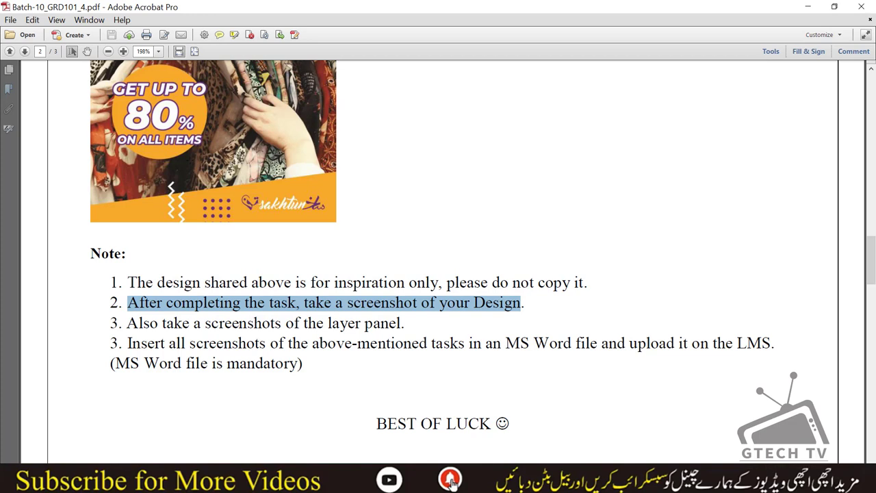
pyautogui.click(240, 178)
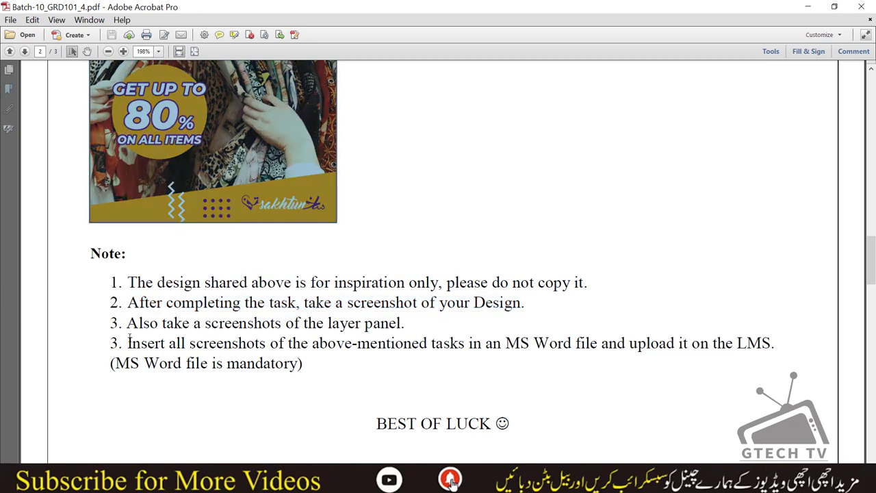
pyautogui.moveTo(129, 340); pyautogui.dragTo(310, 360)
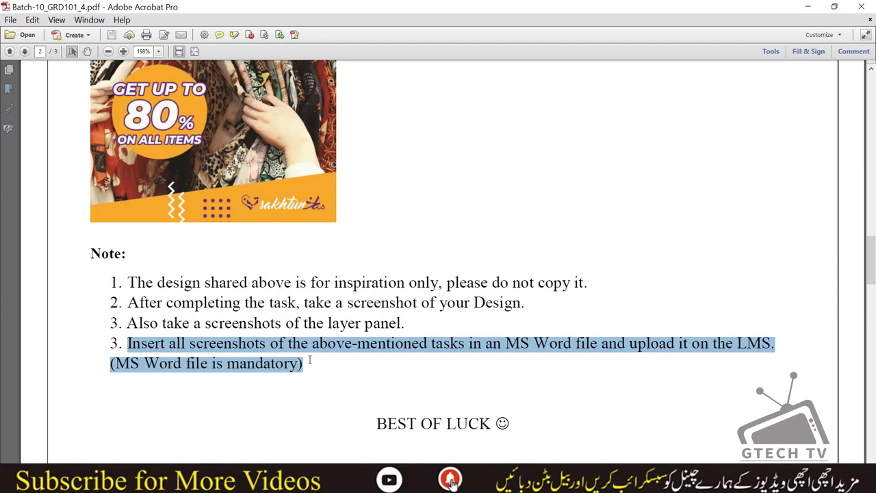
pyautogui.scroll(-3, 312, 362)
pyautogui.scroll(-3, 311, 363)
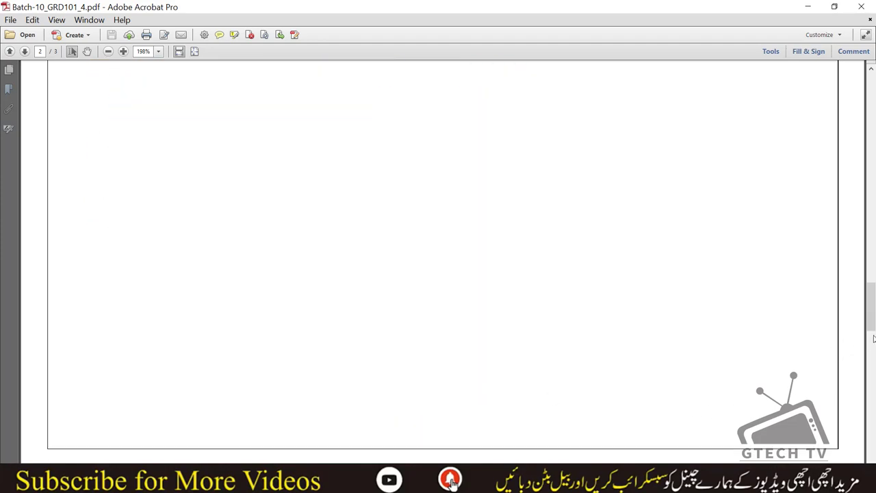
pyautogui.moveTo(872, 307)
pyautogui.mouseDown()
pyautogui.moveTo(836, 186)
pyautogui.moveTo(751, 127)
pyautogui.moveTo(810, 104)
pyautogui.mouseUp()
# Switch from the Acrobat brief to the GTECH TV channel's Videos page in Chrome.
pyautogui.scroll(-2, 559, 336)
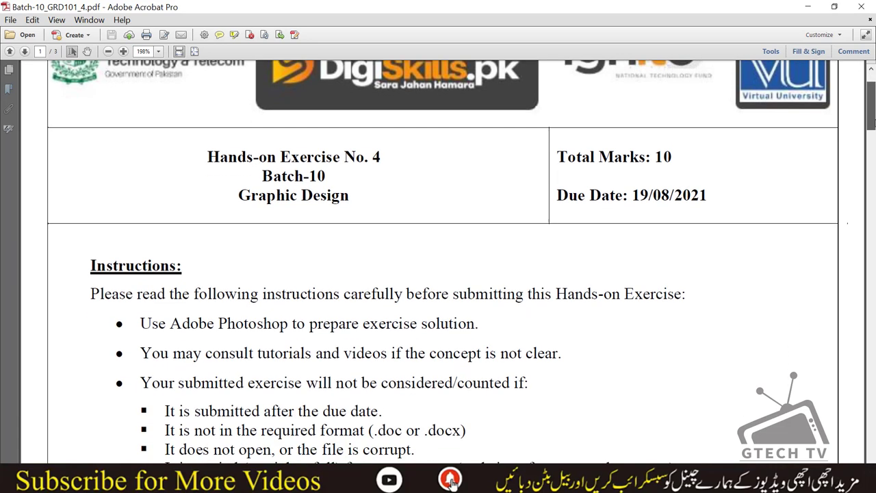
pyautogui.scroll(2, 560, 335)
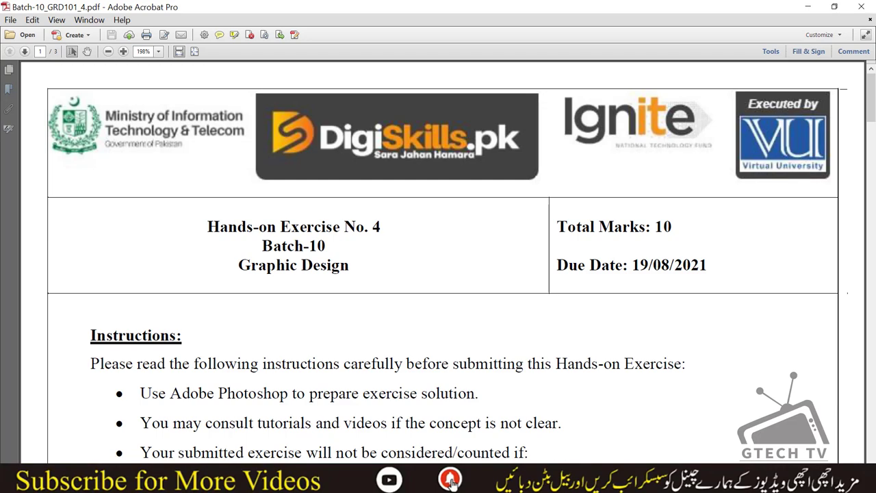
pyautogui.click(336, 421)
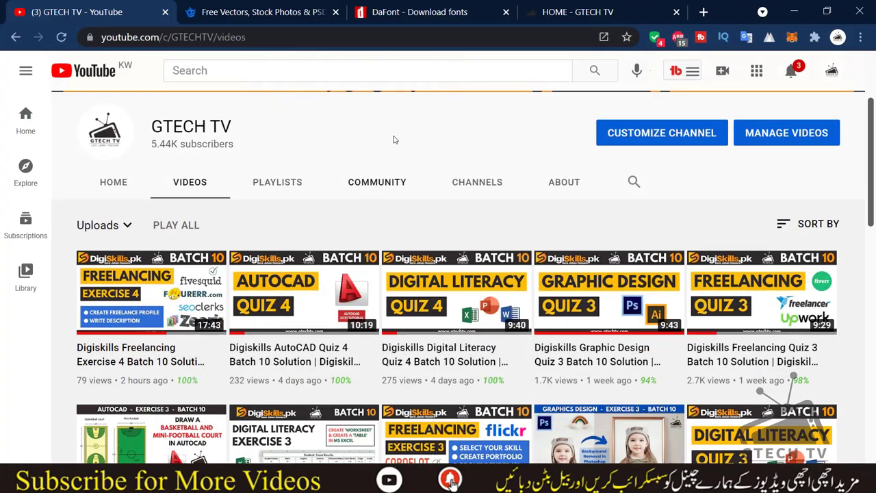
# Browse the GTECH TV website's Softwares page and its list of downloadable titles.
pyautogui.click(582, 12)
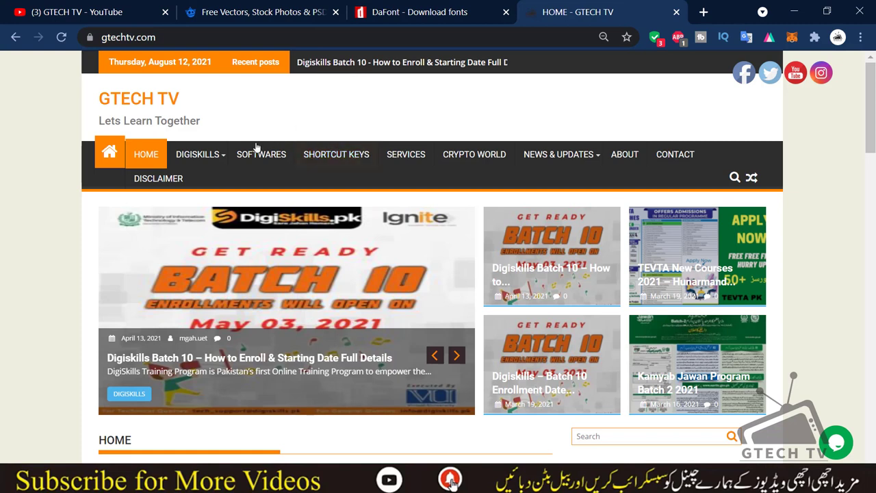
pyautogui.click(278, 167)
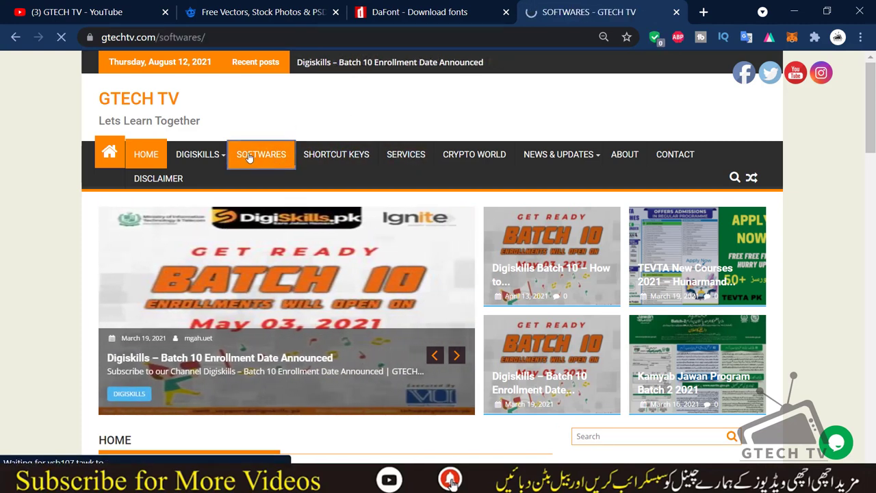
pyautogui.scroll(-3, 397, 204)
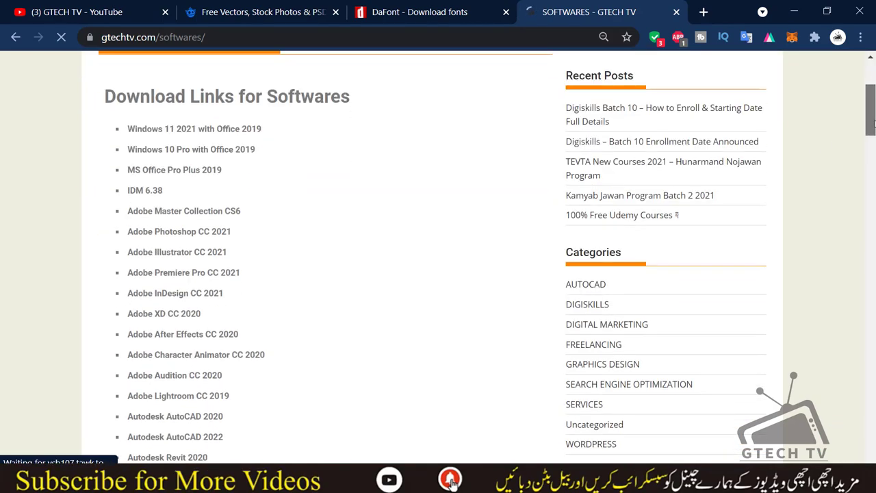
pyautogui.scroll(-5, 397, 203)
pyautogui.scroll(3, 397, 203)
pyautogui.moveTo(142, 110); pyautogui.dragTo(253, 385)
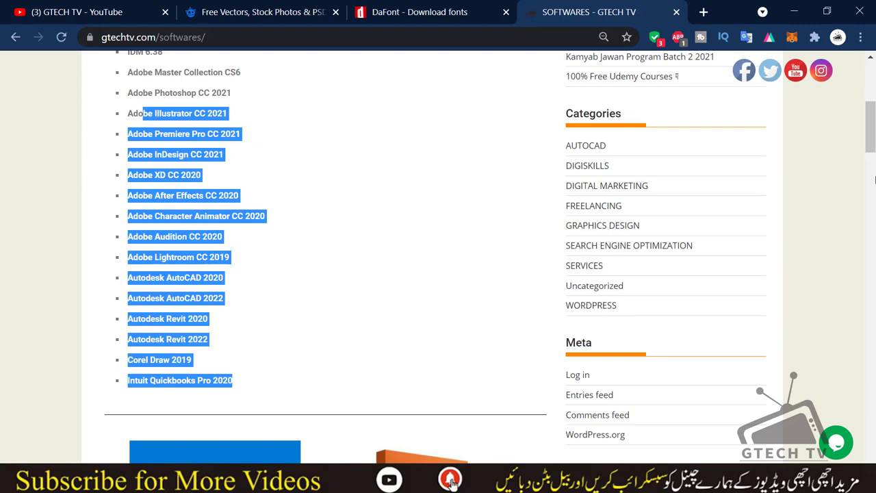
pyautogui.moveTo(874, 180); pyautogui.dragTo(870, 241)
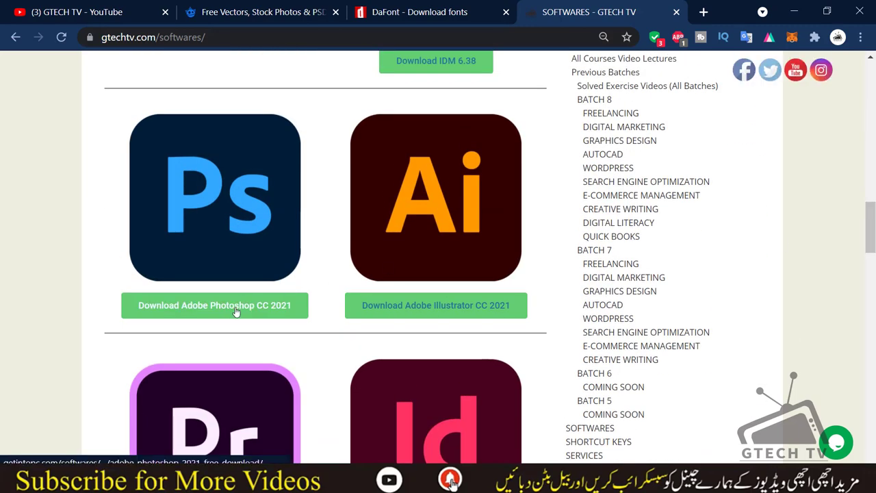
pyautogui.scroll(-2, 283, 310)
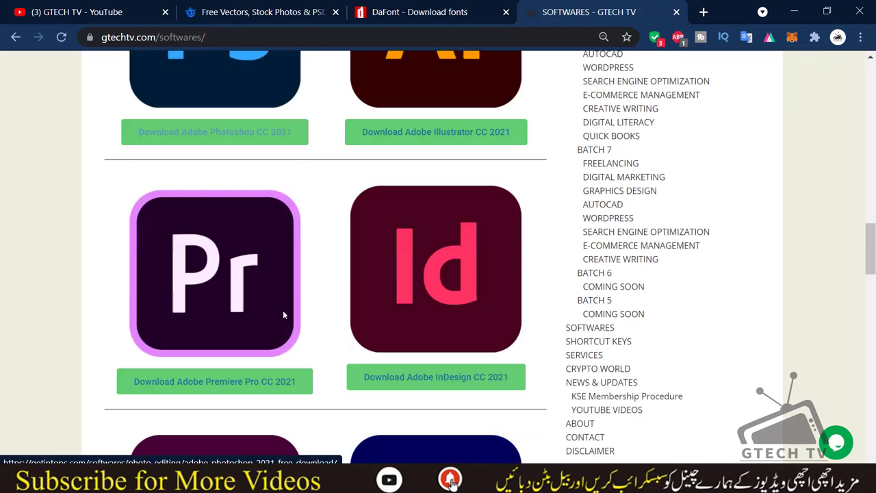
pyautogui.scroll(-3, 281, 318)
pyautogui.scroll(-4, 278, 328)
pyautogui.scroll(-5, 277, 337)
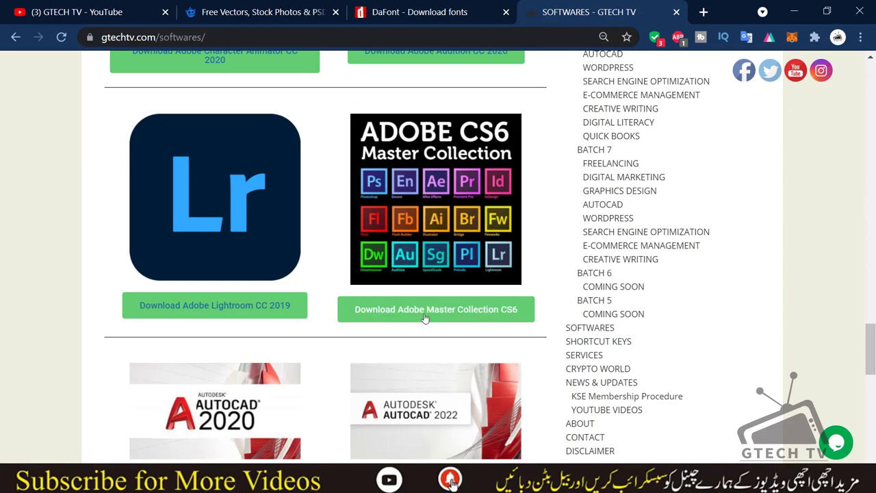
pyautogui.moveTo(871, 353)
pyautogui.mouseDown()
pyautogui.moveTo(873, 378)
pyautogui.moveTo(872, 228)
pyautogui.moveTo(503, 60)
pyautogui.mouseUp()
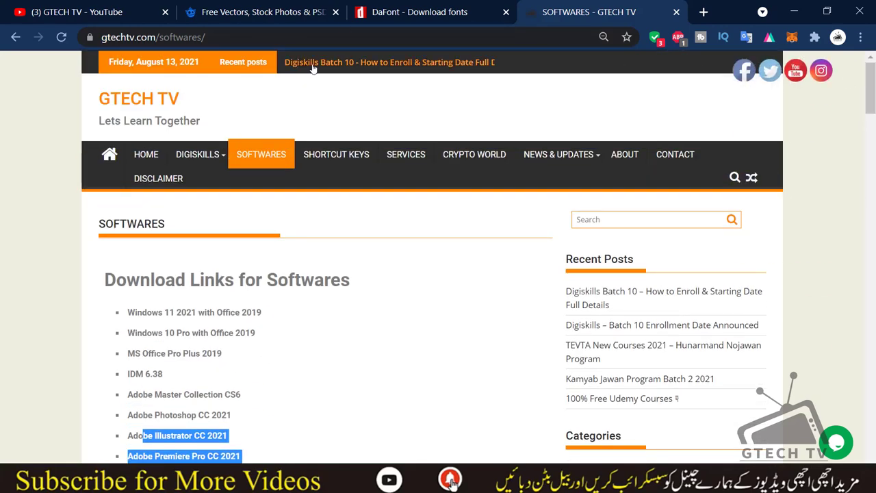
# Look over the Freepik home page at freepik.com.
pyautogui.click(226, 6)
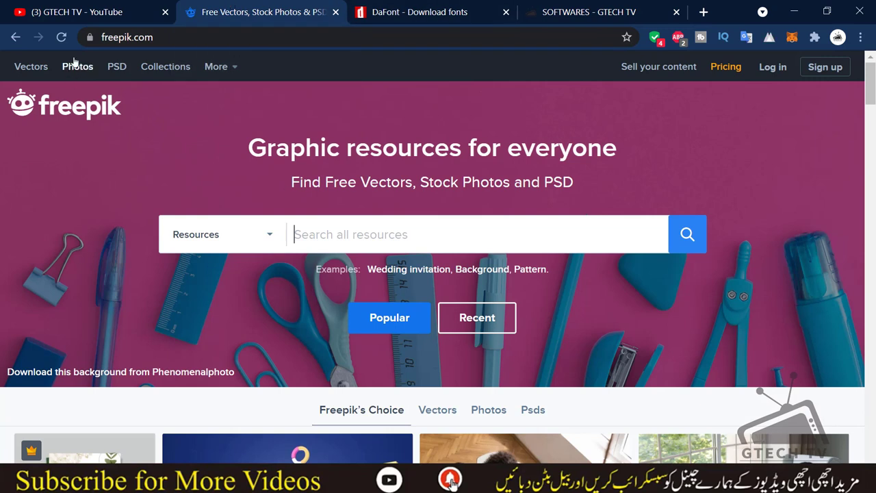
pyautogui.click(170, 37)
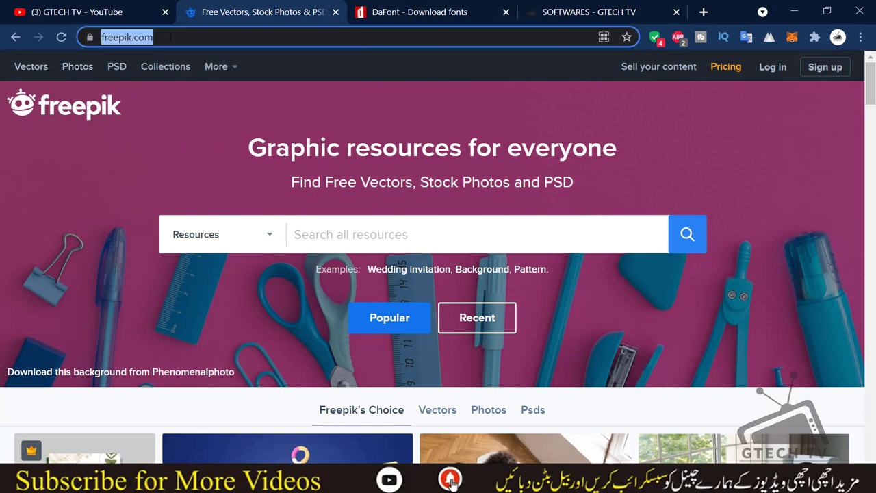
pyautogui.moveTo(339, 182); pyautogui.dragTo(481, 182)
pyautogui.scroll(-1, 452, 262)
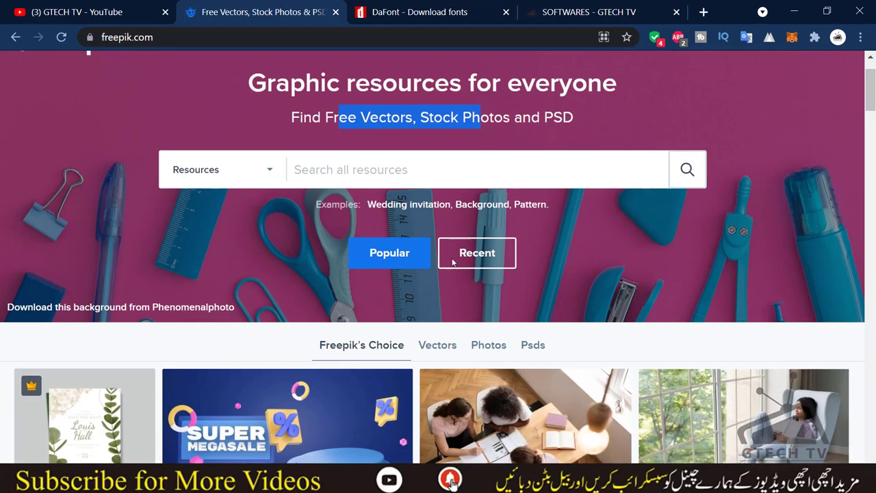
pyautogui.scroll(-5, 452, 262)
pyautogui.scroll(-1, 449, 270)
pyautogui.scroll(5, 450, 270)
pyautogui.scroll(2, 450, 270)
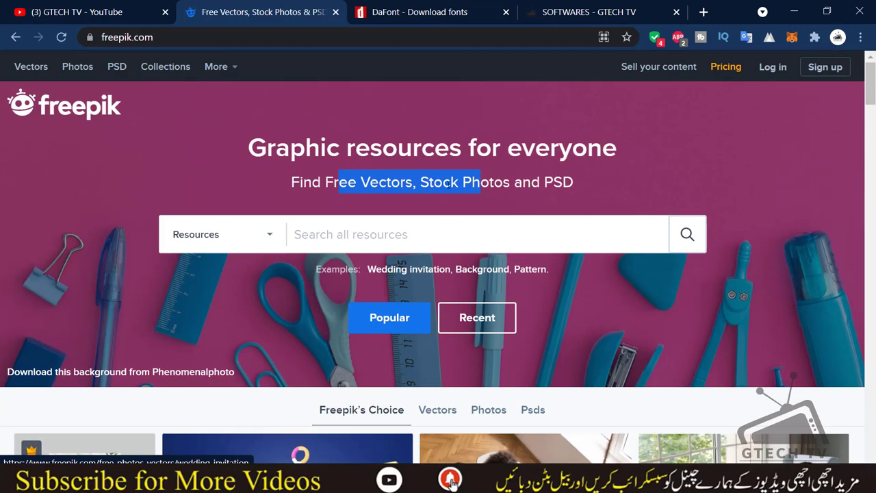
# Look over the DaFont font site home page.
pyautogui.click(422, 12)
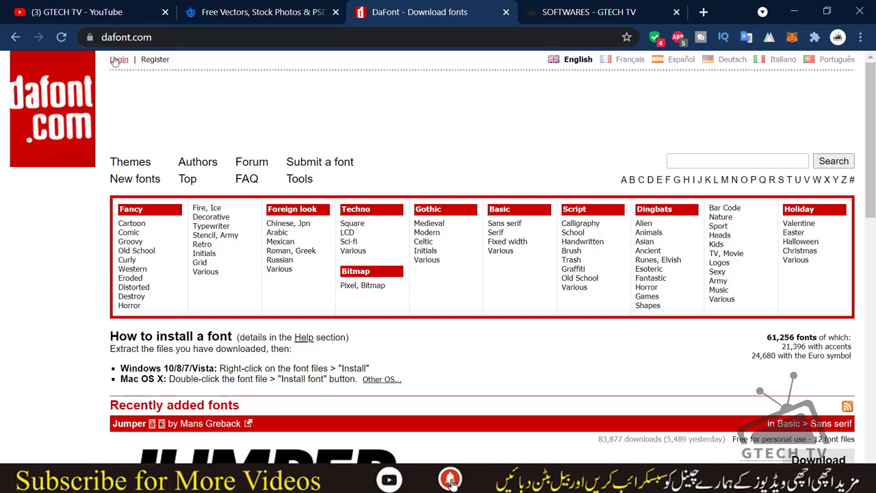
pyautogui.click(184, 37)
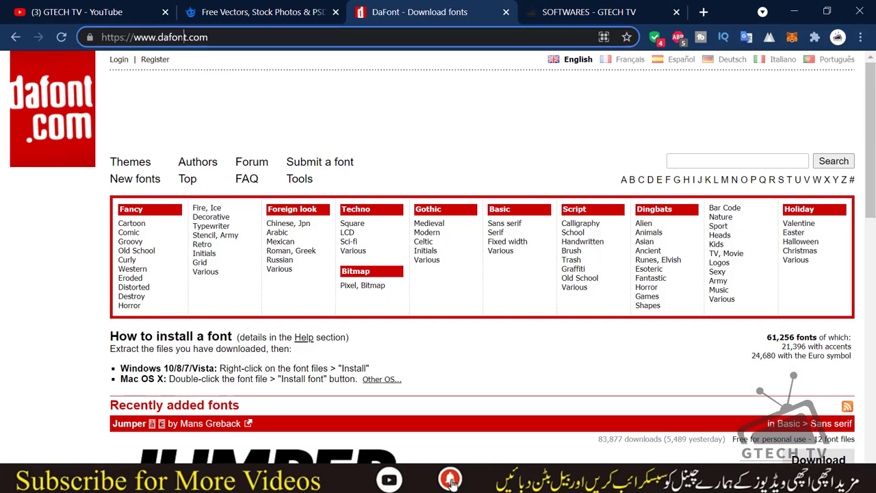
pyautogui.scroll(-2, 255, 236)
pyautogui.scroll(-3, 254, 236)
pyautogui.scroll(10, 251, 156)
pyautogui.scroll(-6, 264, 217)
pyautogui.scroll(4, 383, 293)
pyautogui.scroll(2, 384, 292)
pyautogui.scroll(-5, 428, 328)
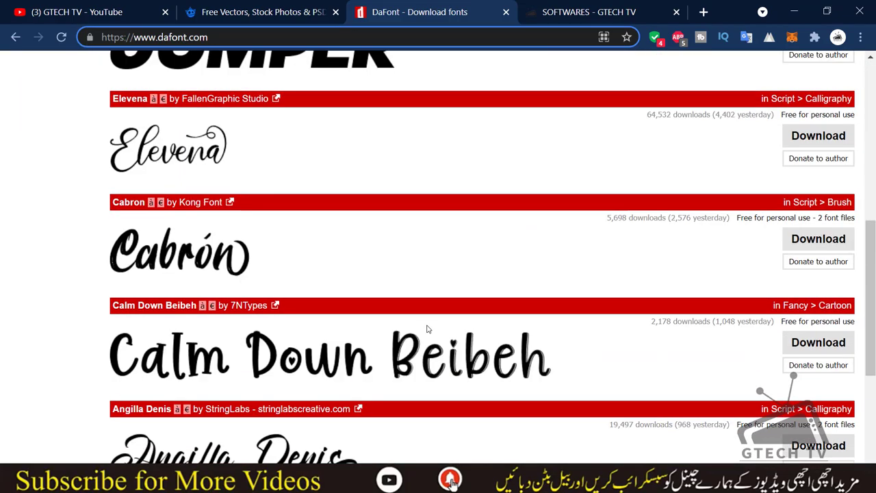
pyautogui.scroll(-2, 429, 329)
pyautogui.scroll(5, 244, 257)
pyautogui.scroll(2, 245, 258)
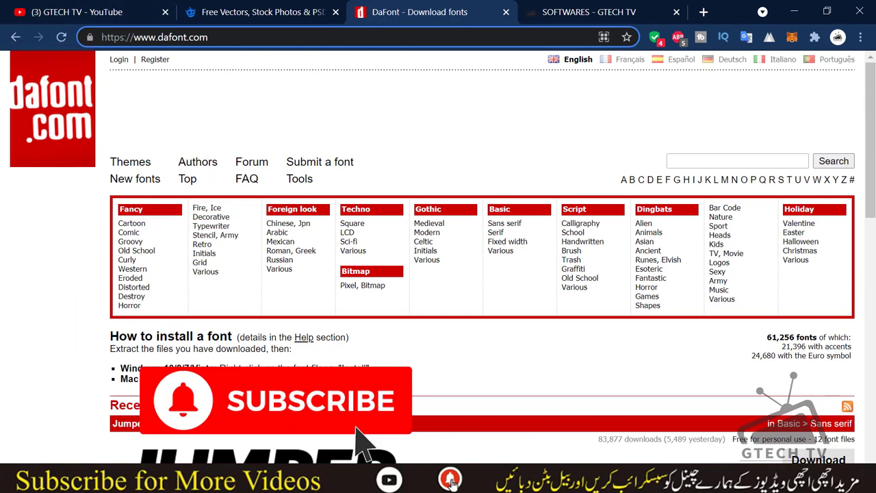
# Start a new Photoshop document from the saved 17 x 22 inch preset, keeping Inches.
pyautogui.click(527, 428)
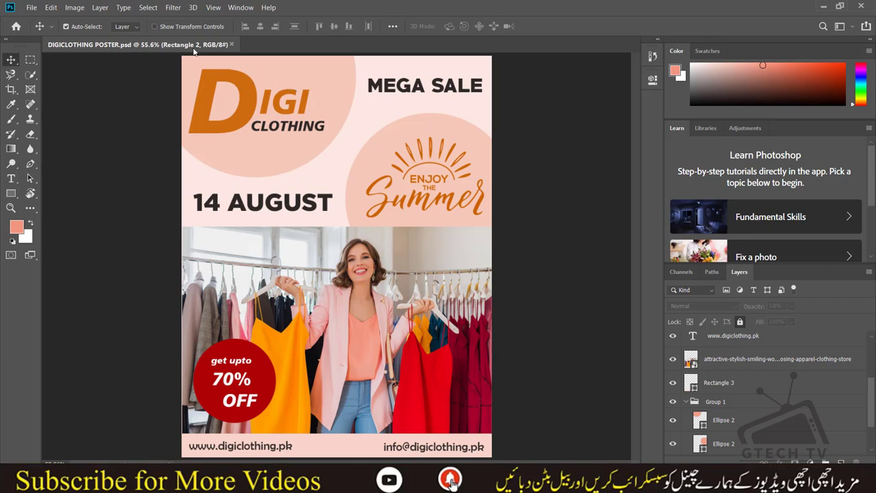
pyautogui.click(31, 7)
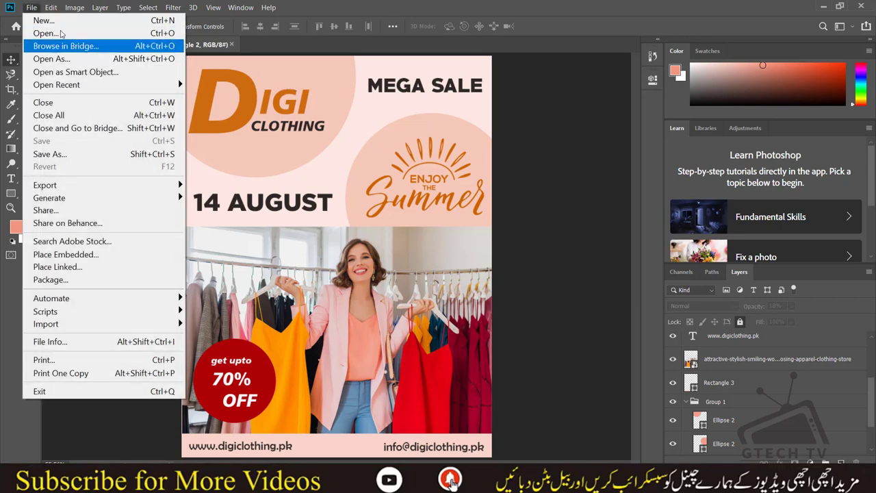
pyautogui.click(32, 8)
pyautogui.hotkey('ctrl', 'n')
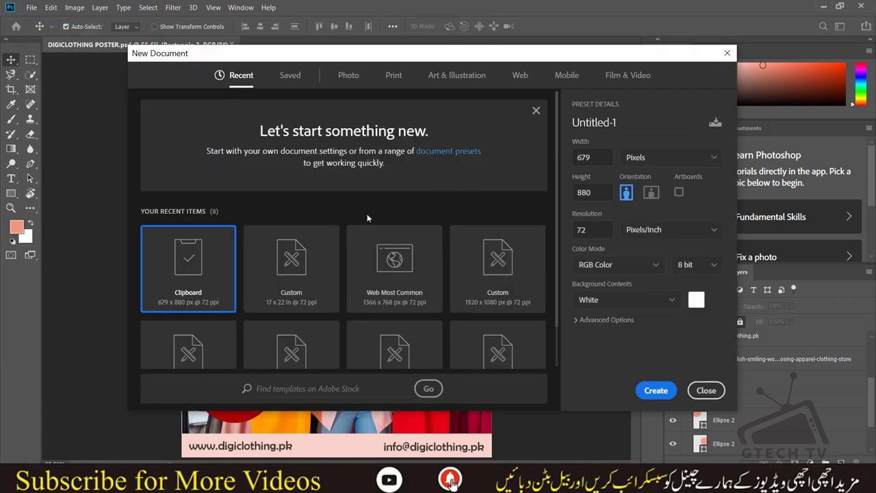
pyautogui.click(305, 247)
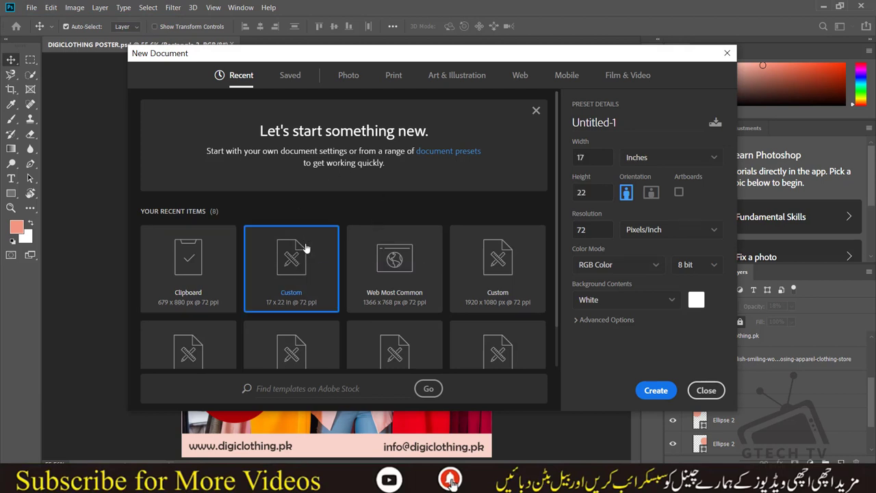
pyautogui.click(677, 155)
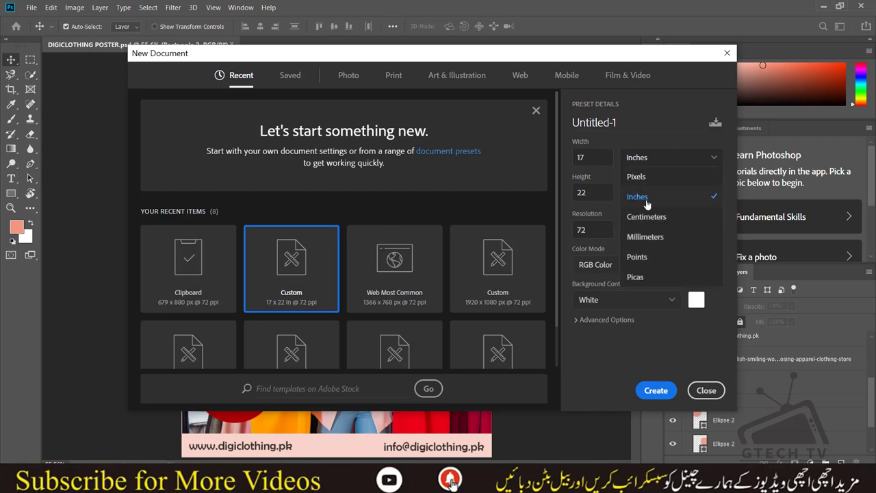
pyautogui.click(703, 202)
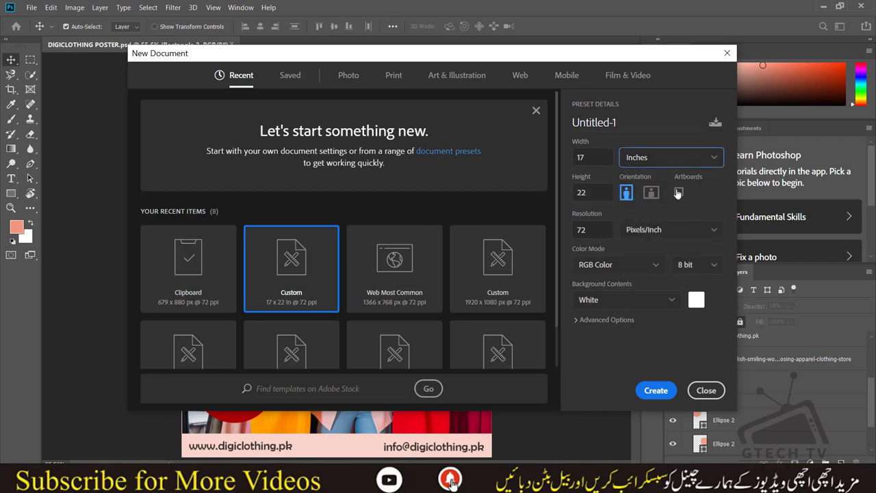
# Confirm the required 17x22 inch poster size in the exercise PDF.
pyautogui.click(583, 158)
pyautogui.hotkey('ctrl', 'a')
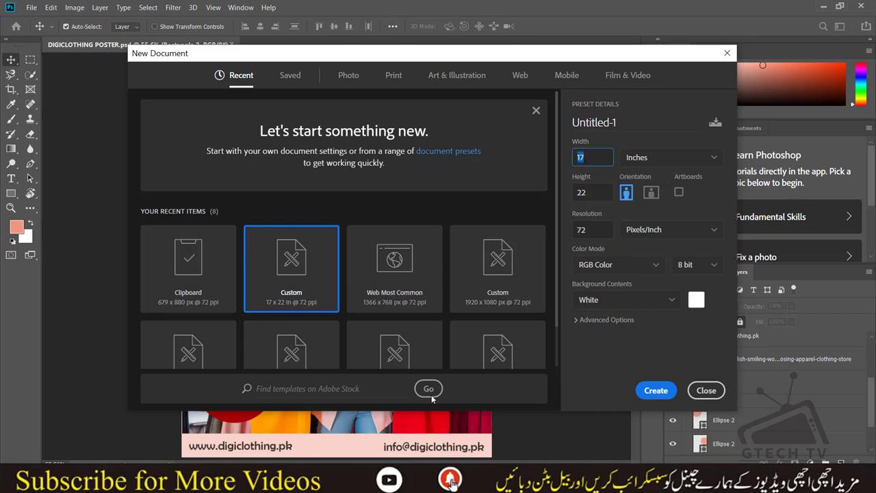
pyautogui.hotkey('alt', 'Tab')
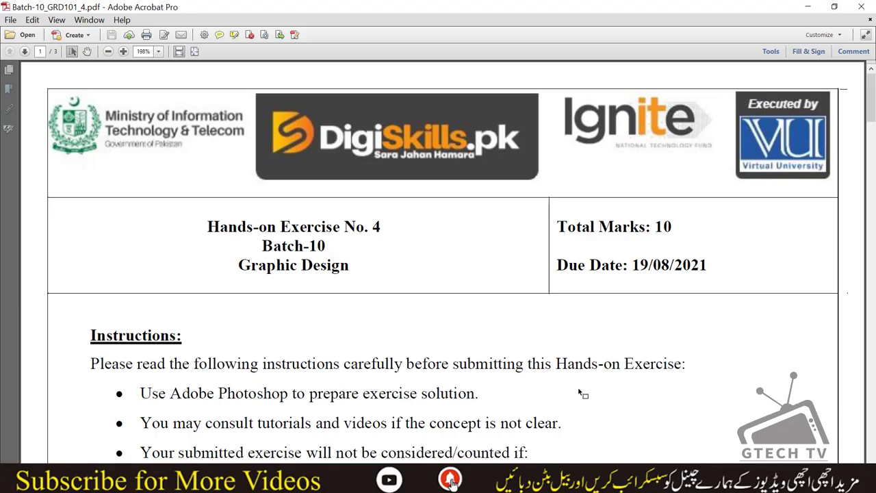
pyautogui.scroll(-5, 583, 393)
pyautogui.scroll(-10, 583, 394)
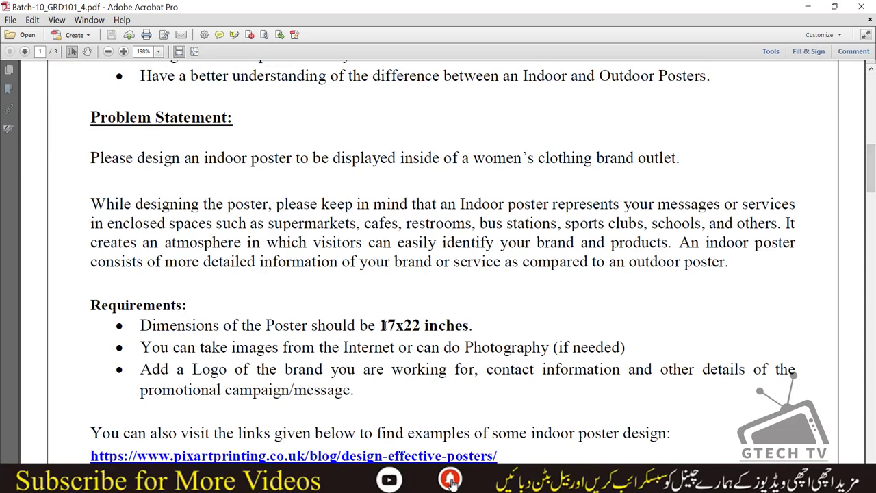
pyautogui.moveTo(380, 325); pyautogui.dragTo(469, 326)
pyautogui.click(807, 7)
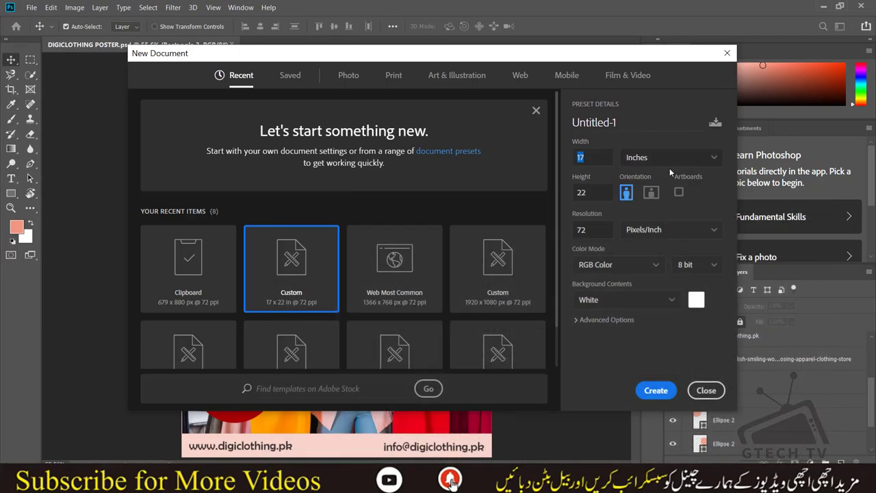
# Keep the size at 17 x 22 inches, portrait, with 72 pixels/inch resolution.
pyautogui.click(591, 158)
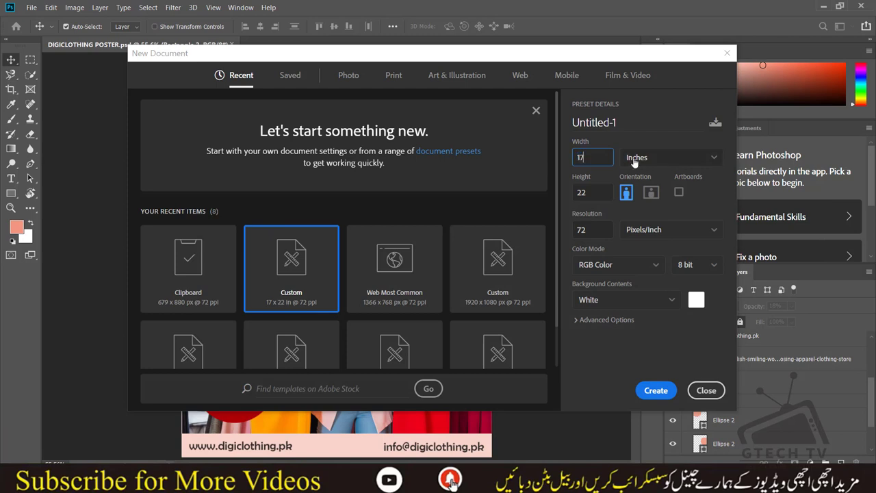
pyautogui.hotkey('ctrl', 'a')
pyautogui.click(606, 196)
pyautogui.hotkey('ctrl', 'a')
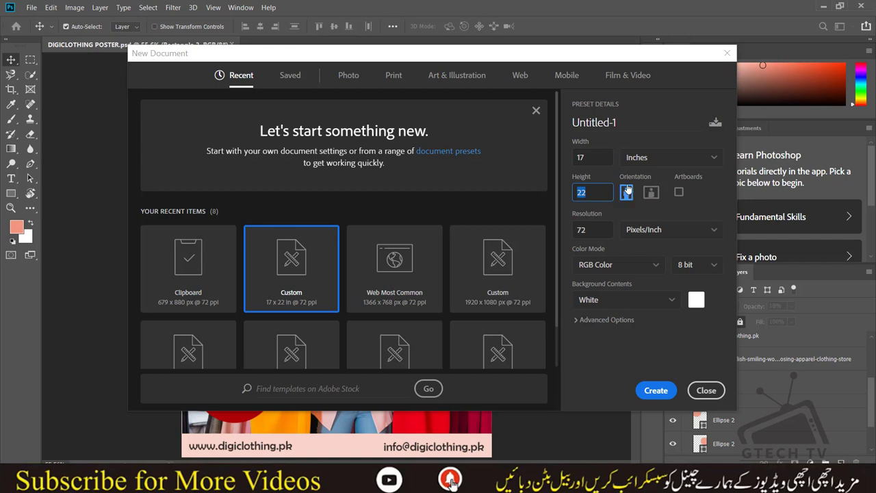
pyautogui.click(628, 195)
pyautogui.click(601, 229)
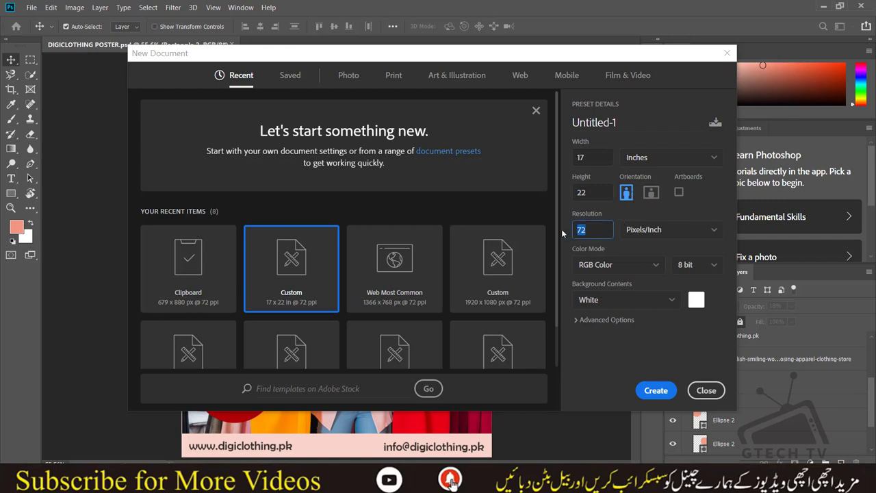
pyautogui.click(661, 230)
pyautogui.click(631, 233)
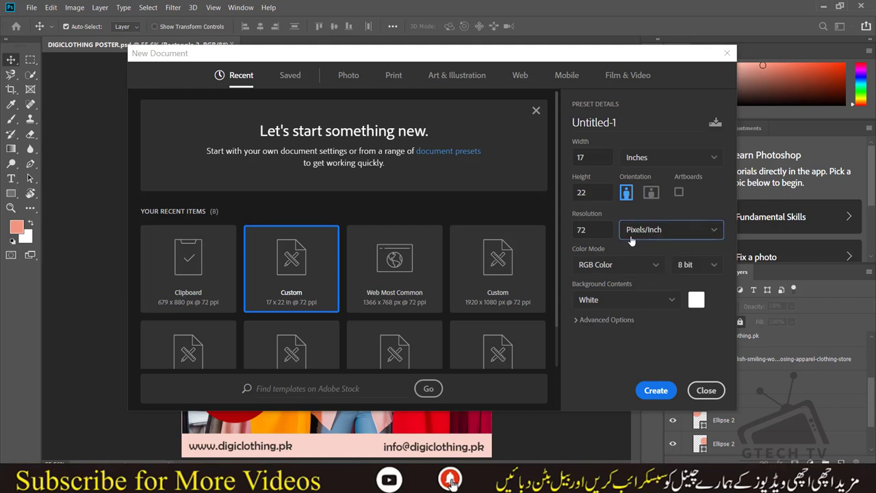
# Set Color Mode to CMYK Color and Background to White, then create the document.
pyautogui.click(591, 266)
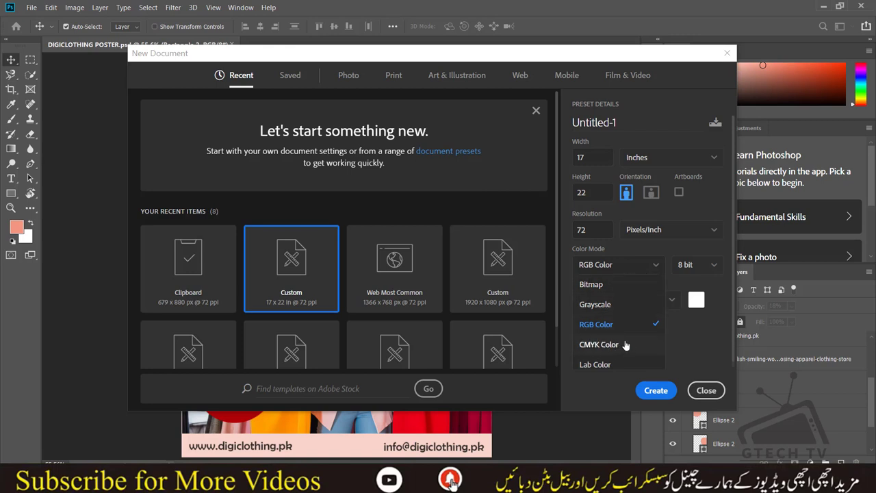
pyautogui.click(625, 345)
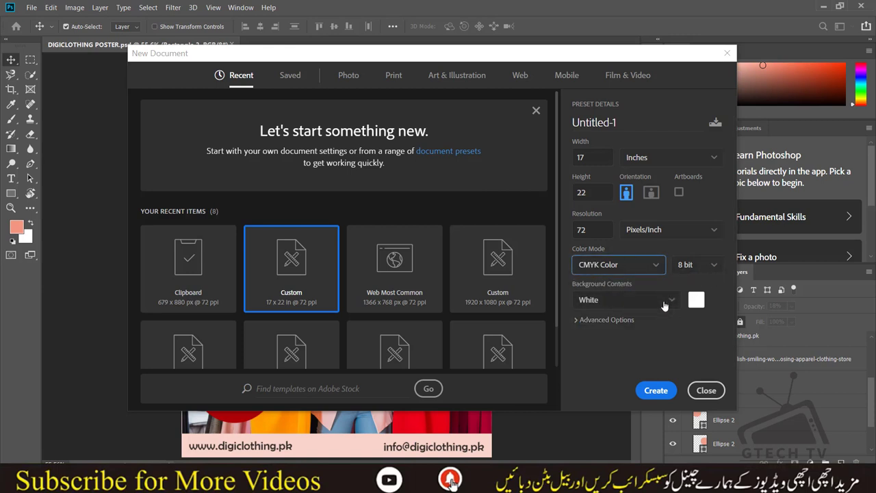
pyautogui.click(614, 300)
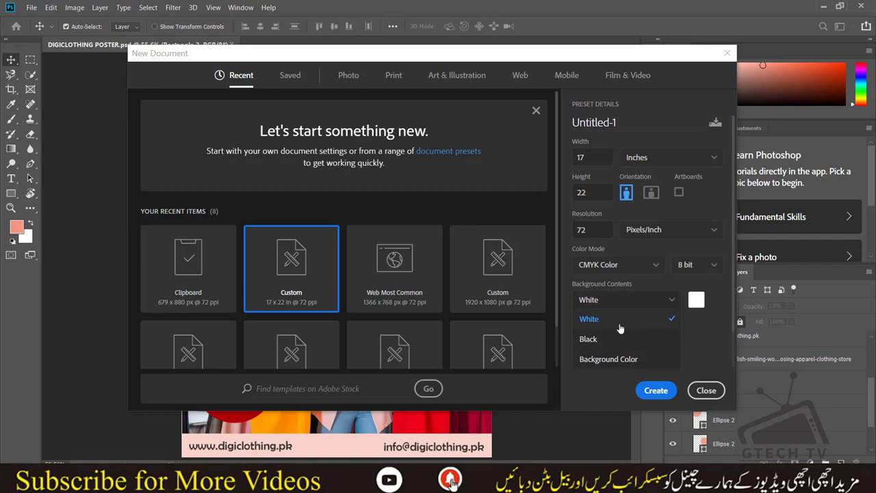
pyautogui.click(609, 320)
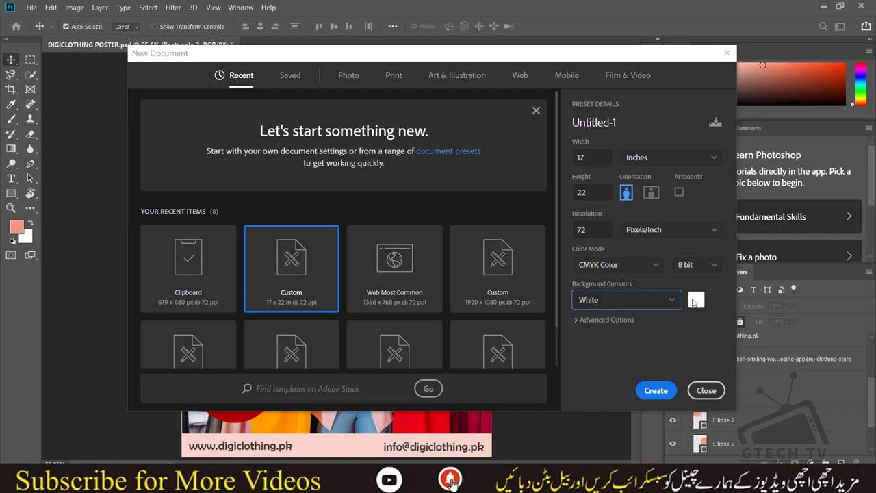
pyautogui.click(695, 301)
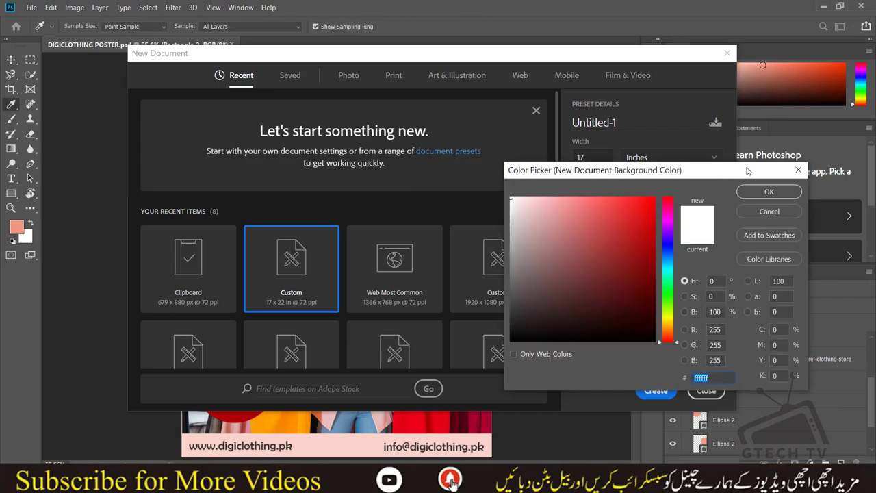
pyautogui.click(798, 170)
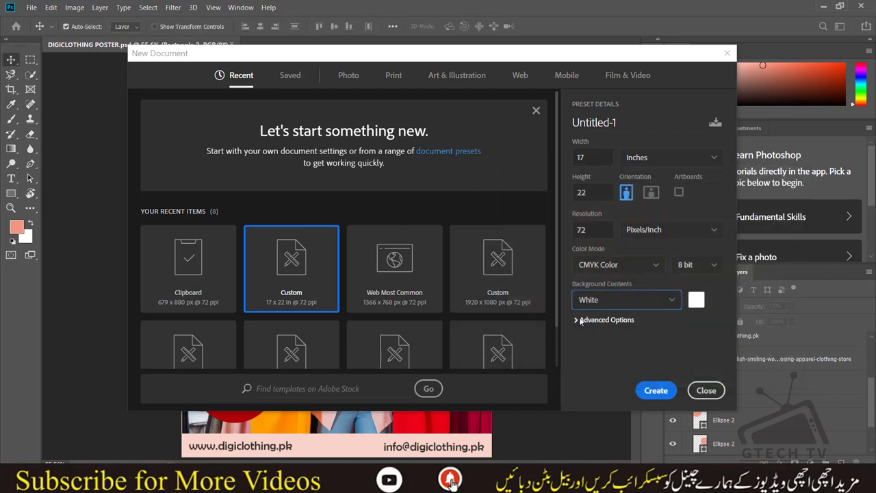
pyautogui.click(656, 391)
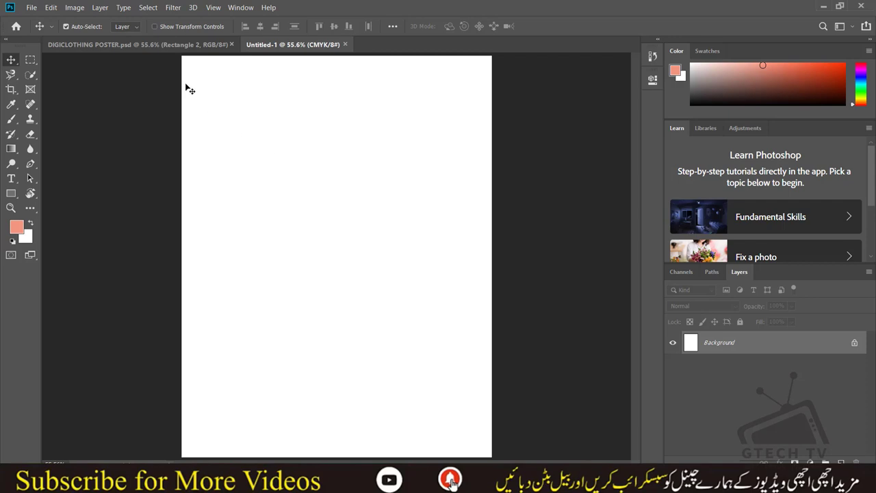
# Draw a salmon-pink rectangle corner to corner over the full 1231 x 1588 px Untitled-1 canvas.
pyautogui.click(165, 48)
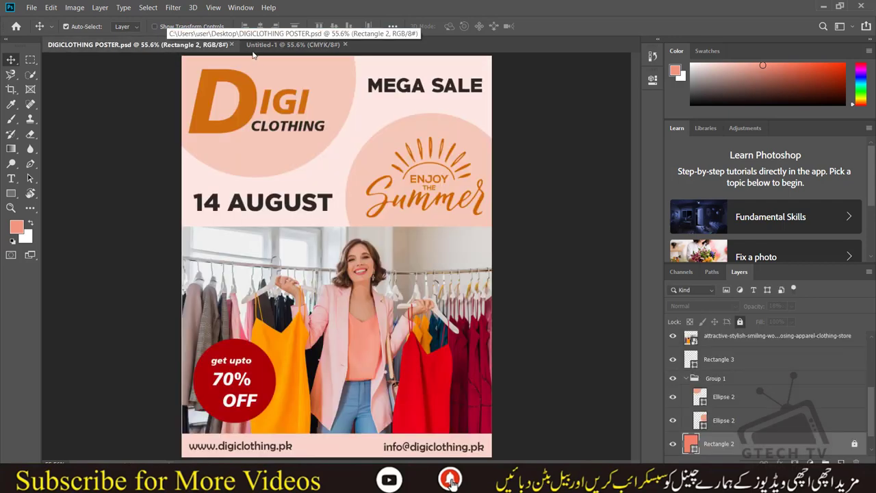
pyautogui.click(283, 45)
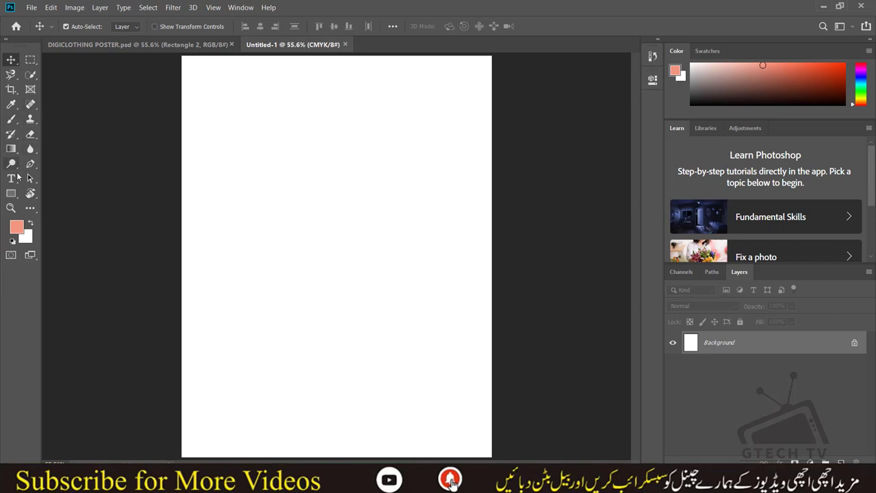
pyautogui.click(11, 196)
pyautogui.rightClick(10, 196)
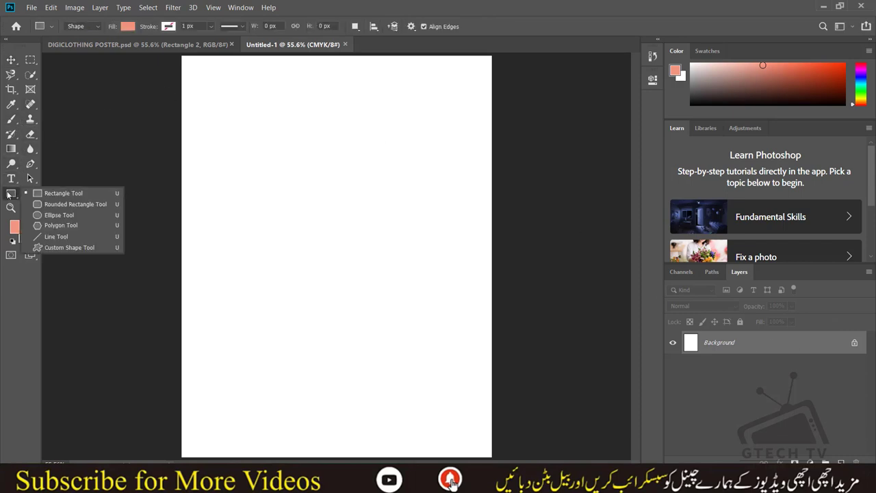
pyautogui.click(47, 194)
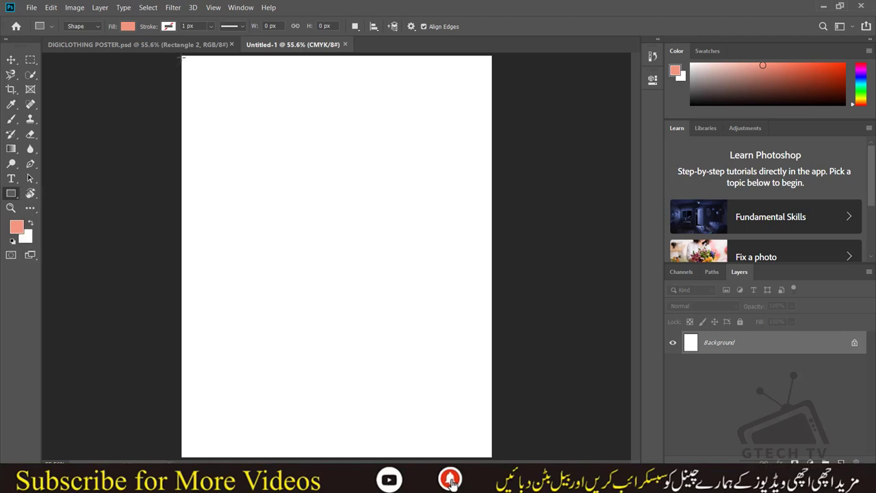
pyautogui.moveTo(181, 55); pyautogui.dragTo(492, 457)
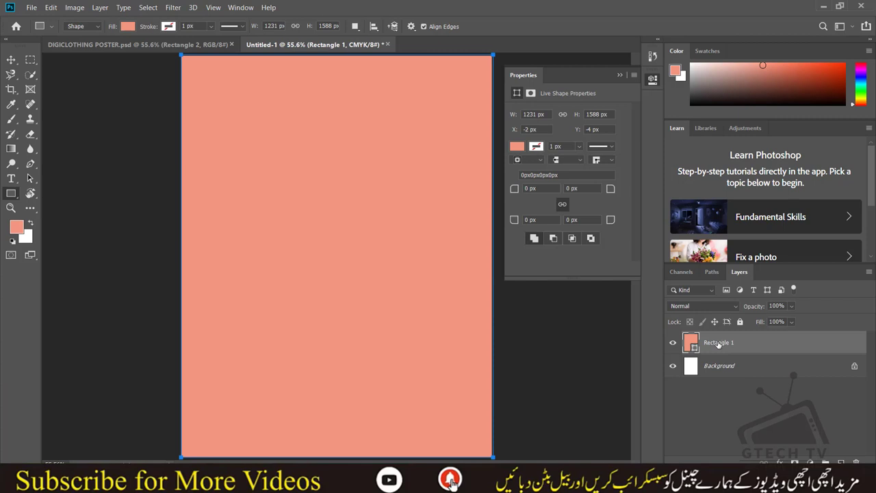
# Keep Rectangle 1's fill colour and drop its layer opacity to 20%.
pyautogui.click(792, 307)
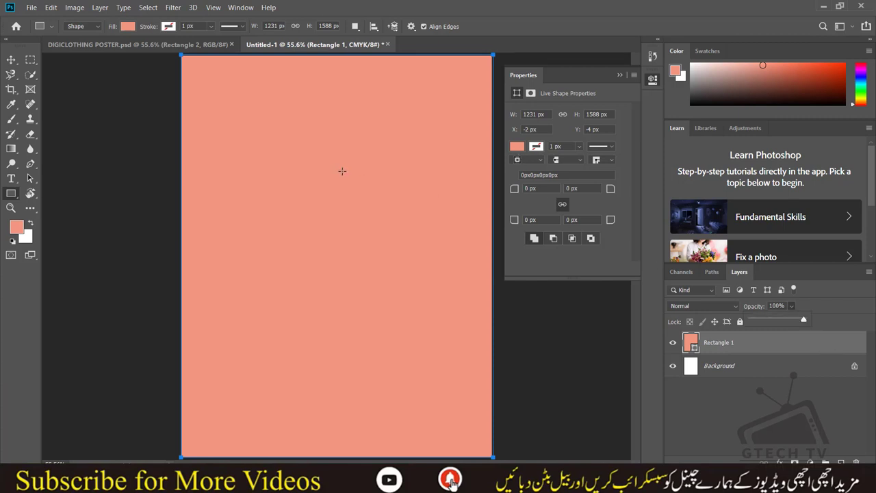
pyautogui.click(517, 145)
pyautogui.click(517, 146)
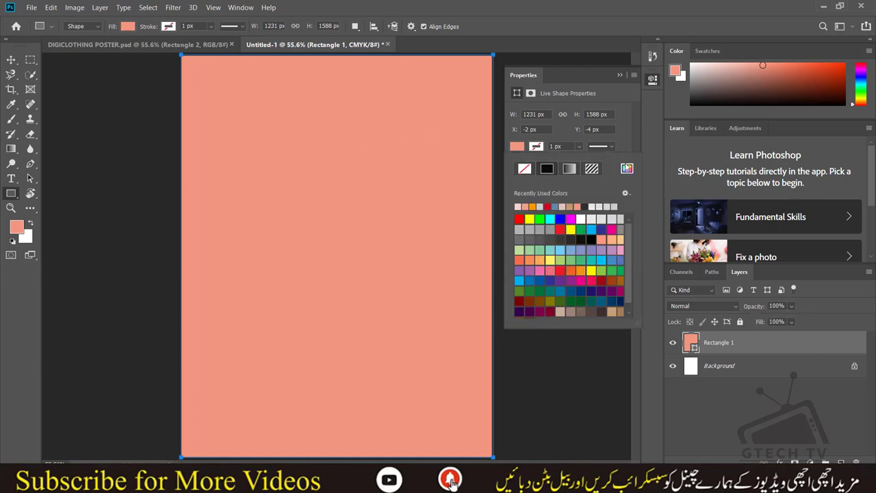
pyautogui.click(627, 169)
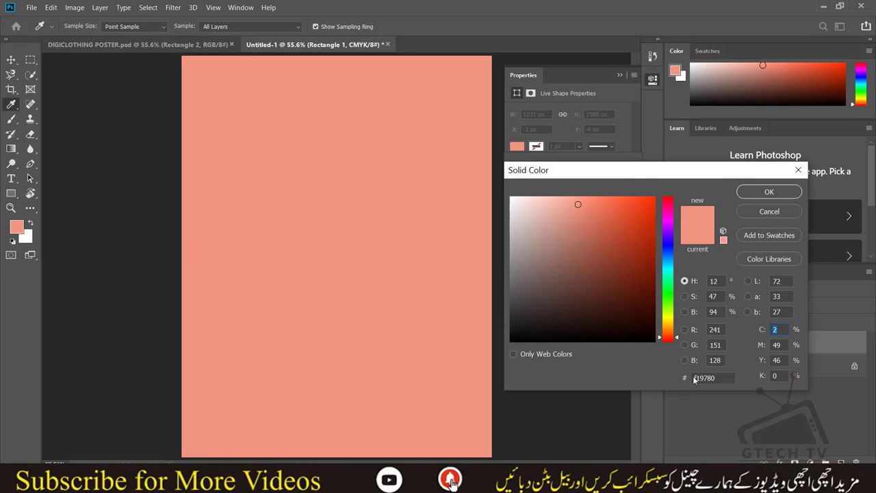
pyautogui.doubleClick(701, 380)
pyautogui.click(764, 193)
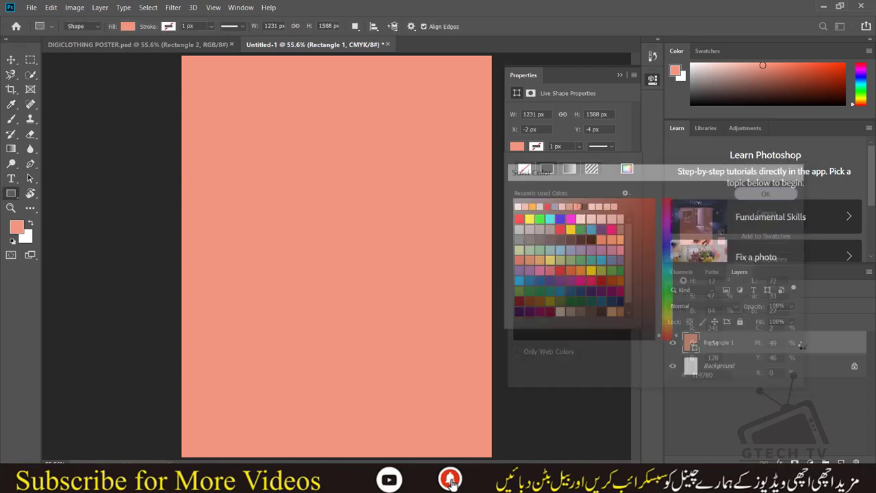
pyautogui.click(792, 323)
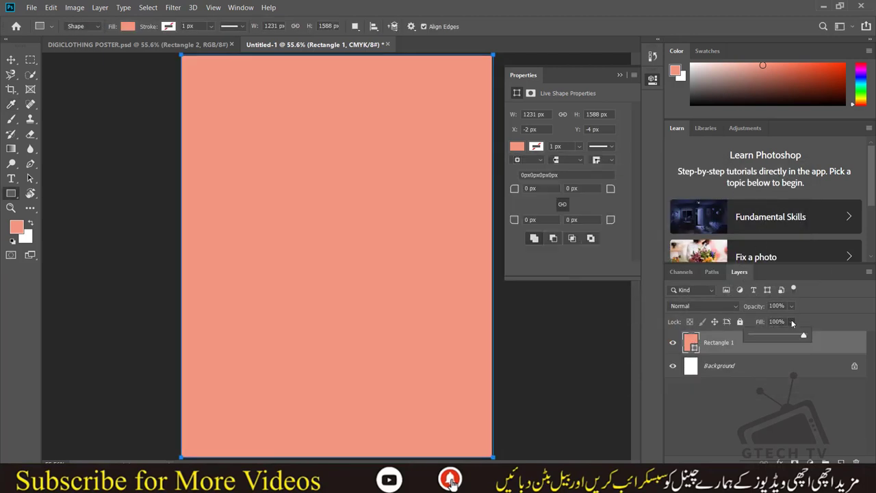
pyautogui.click(792, 306)
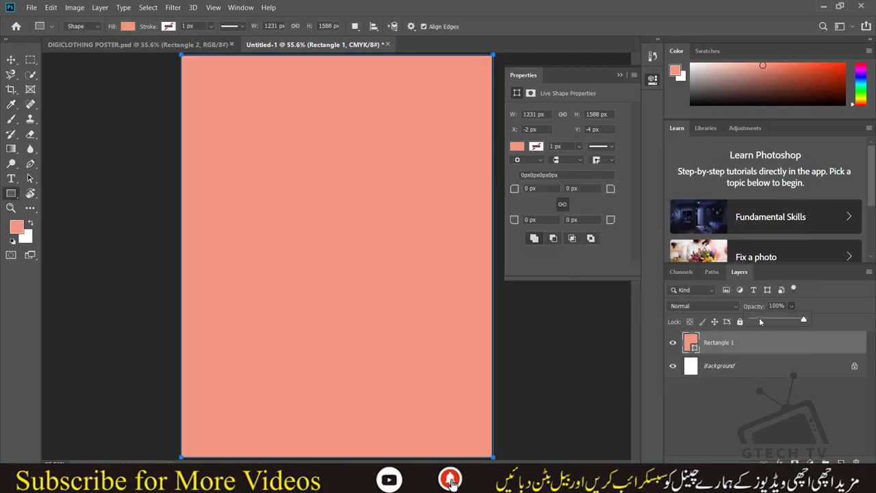
pyautogui.click(760, 319)
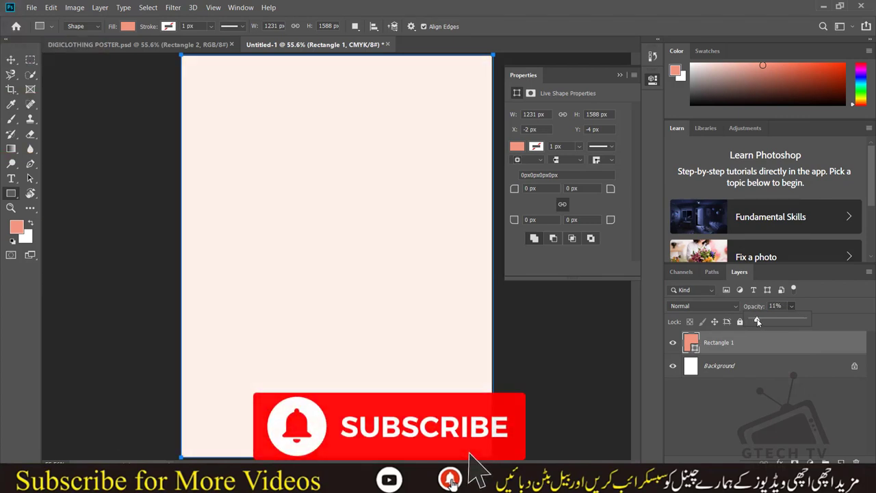
pyautogui.click(524, 326)
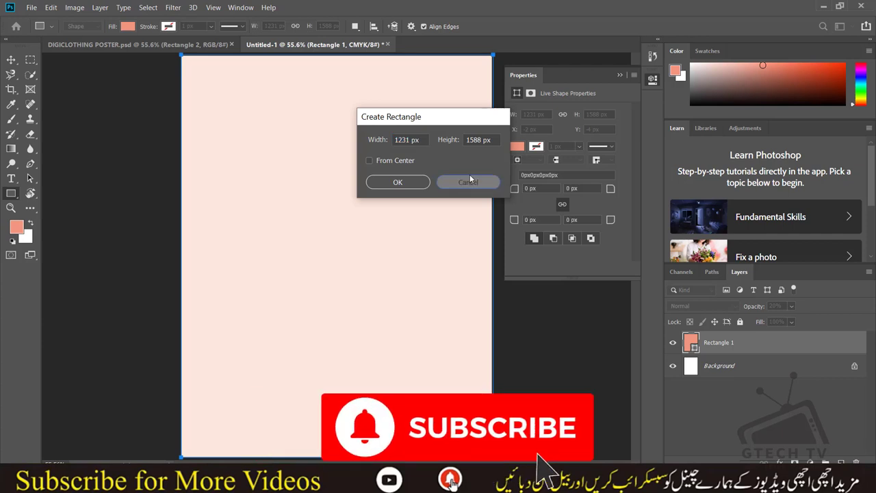
pyautogui.click(468, 182)
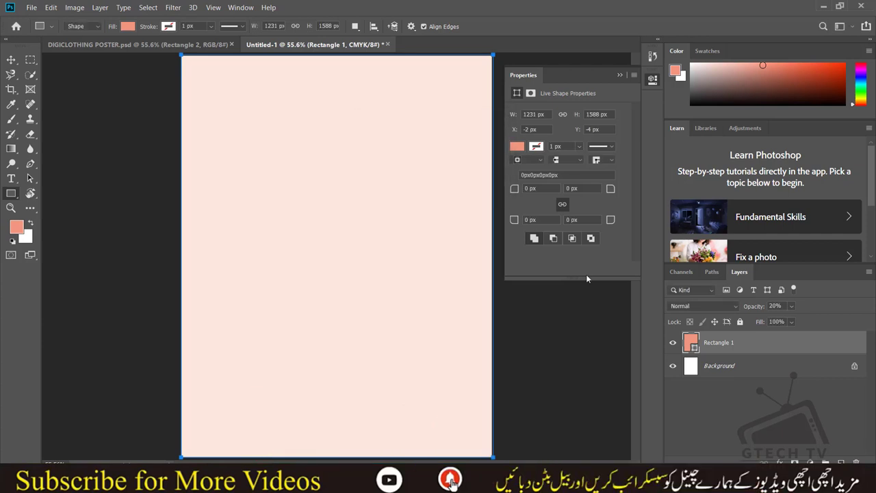
# Apply Lock All to the Rectangle 1 layer.
pyautogui.click(11, 61)
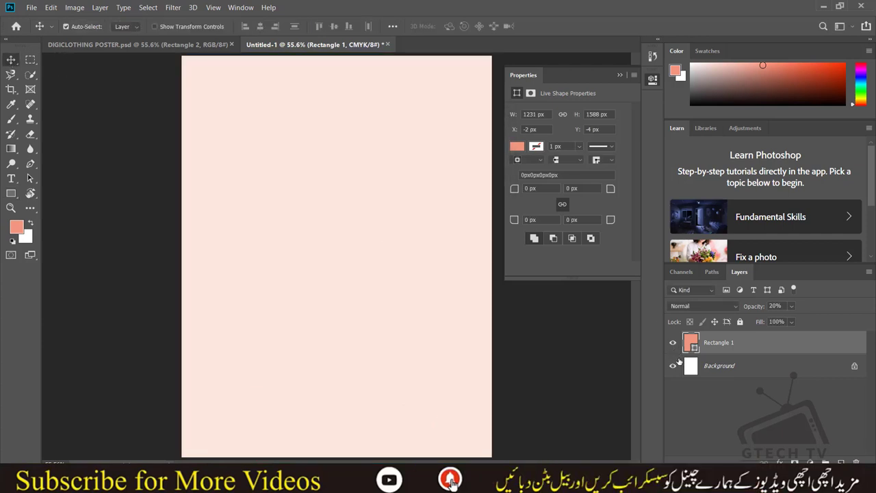
pyautogui.click(739, 321)
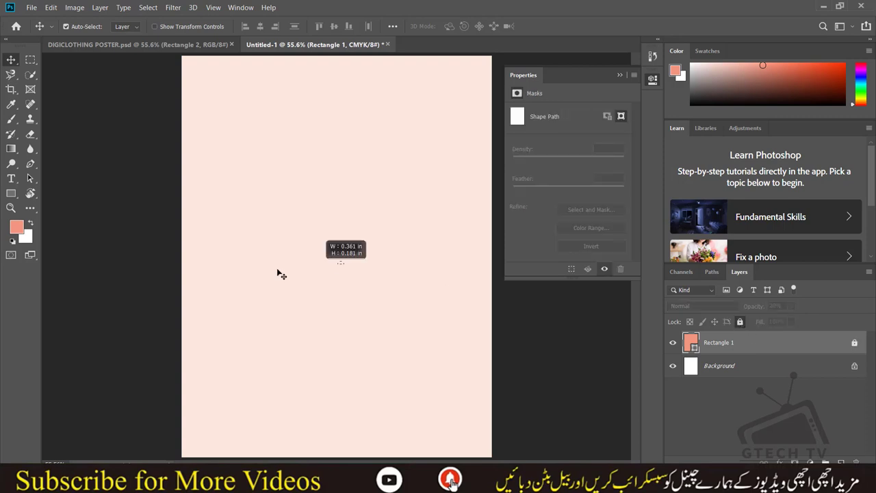
pyautogui.click(155, 65)
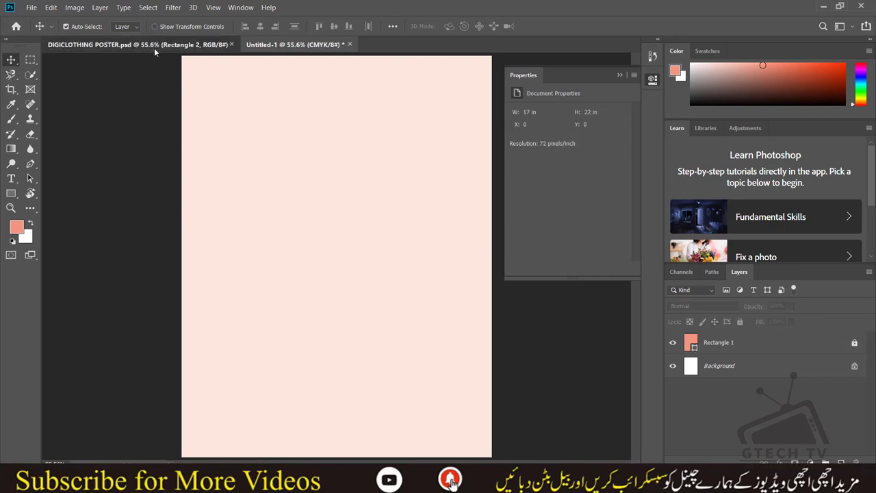
# Compare the pink Untitled-1 with the DIGICLOTHING POSTER document, then go to Freepik in Chrome.
pyautogui.click(154, 45)
pyautogui.click(293, 44)
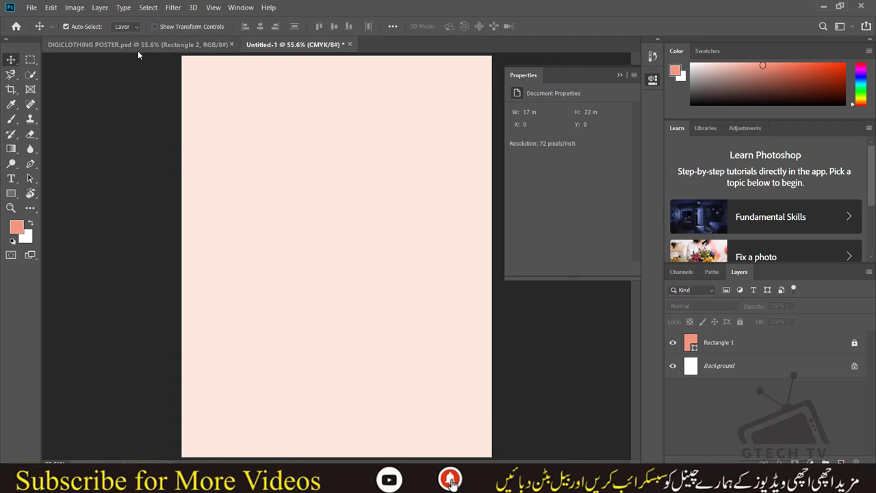
pyautogui.click(145, 47)
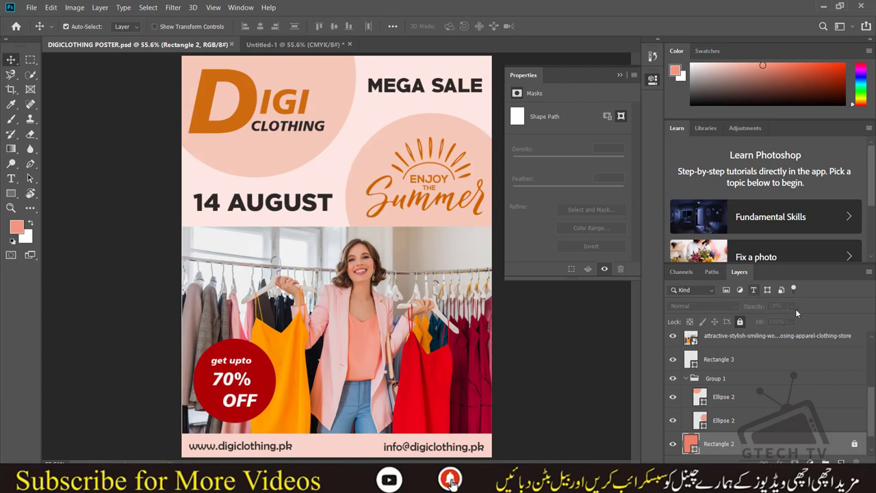
pyautogui.click(291, 45)
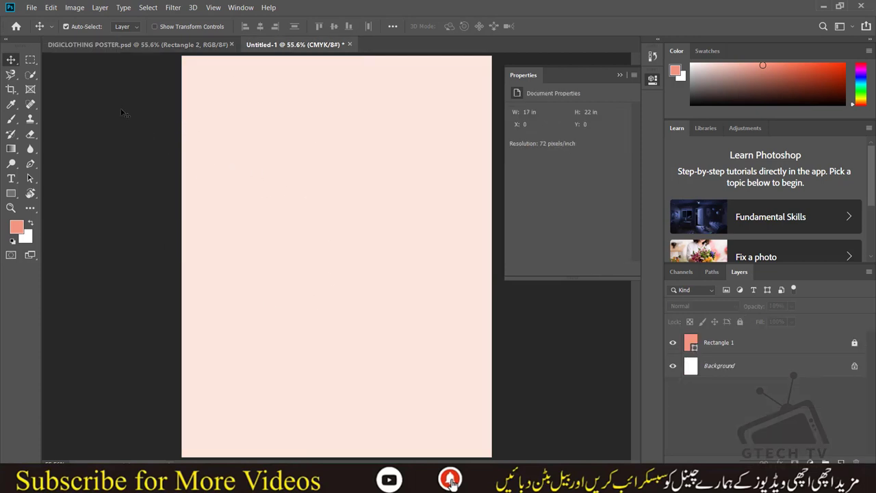
pyautogui.click(116, 45)
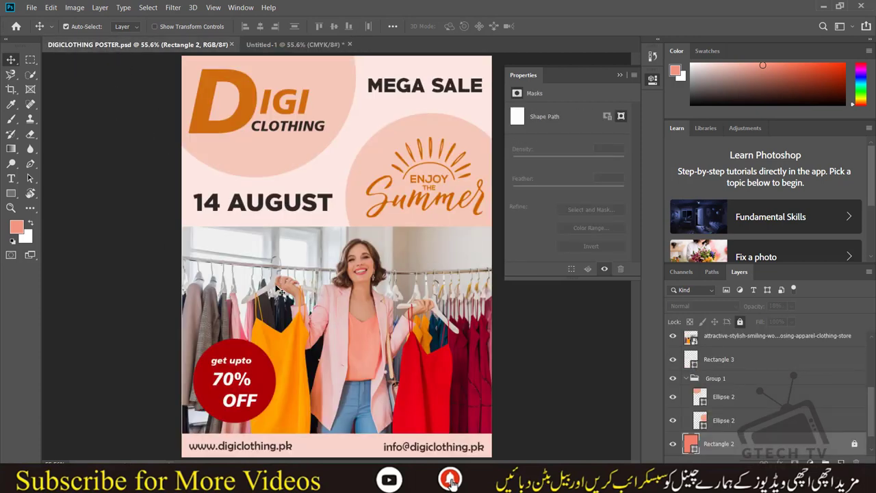
pyautogui.click(309, 45)
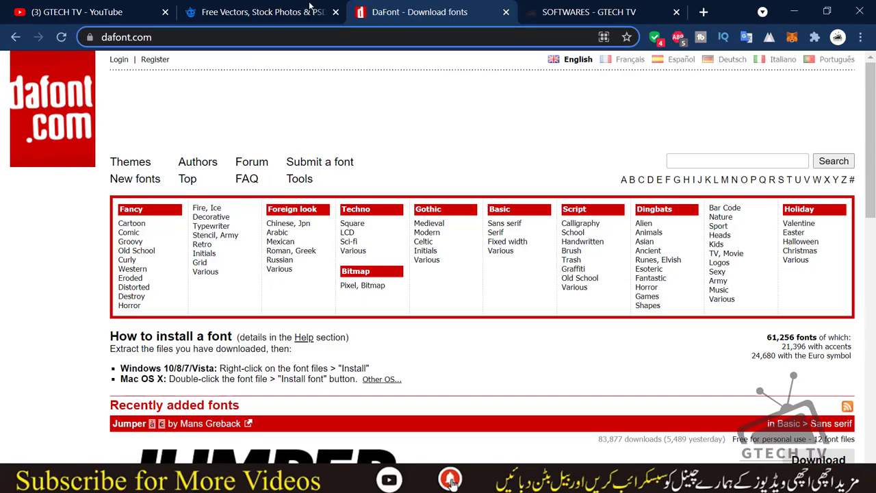
pyautogui.click(260, 11)
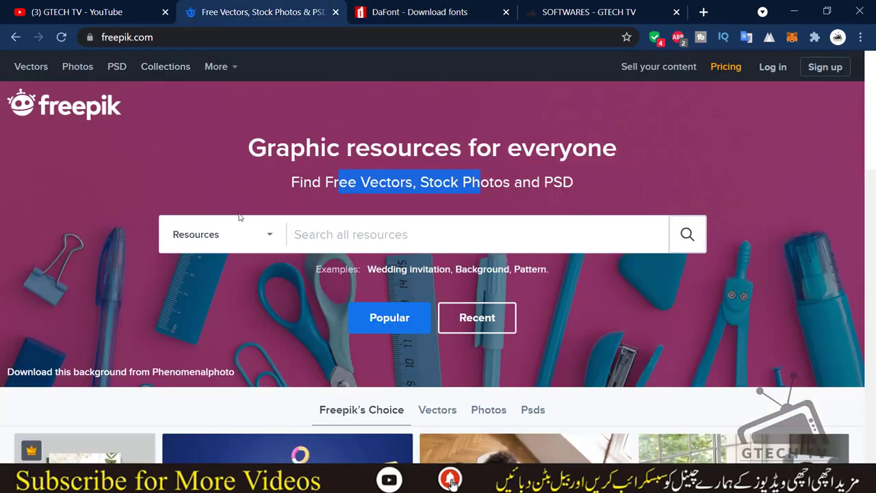
# Search Freepik for 'women clothing' and browse the free image results for poster imagery.
pyautogui.moveTo(254, 145); pyautogui.dragTo(620, 158)
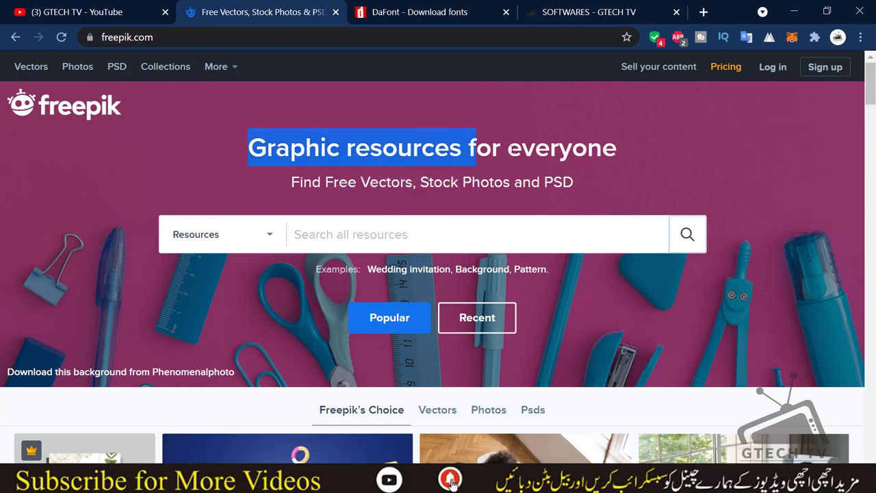
pyautogui.click(376, 234)
pyautogui.write('women clothing')
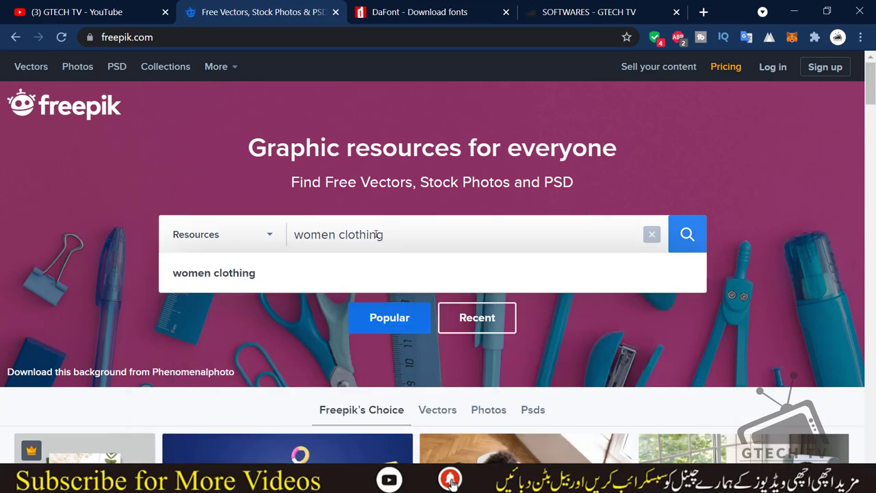
pyautogui.press('Return')
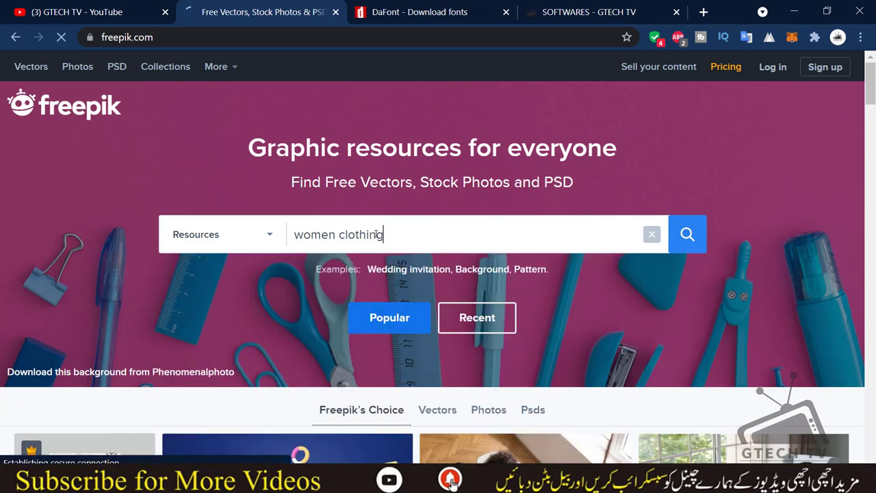
pyautogui.scroll(-2, 205, 308)
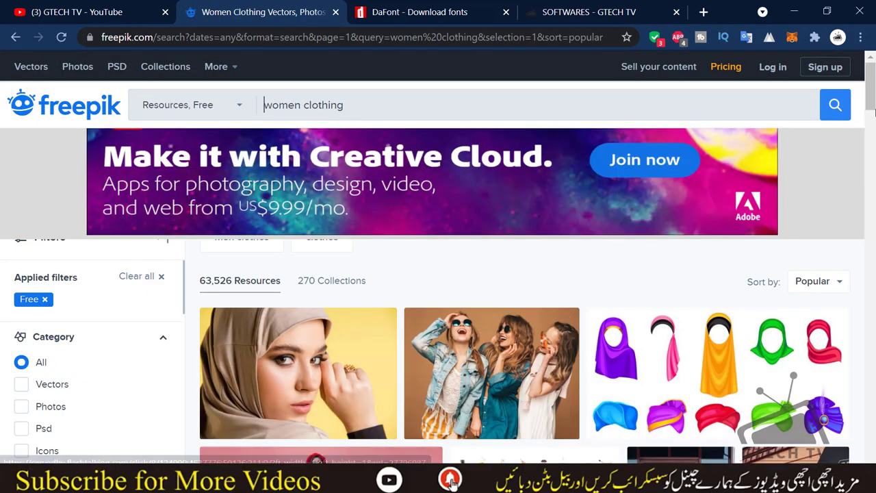
pyautogui.moveTo(870, 96)
pyautogui.mouseDown()
pyautogui.moveTo(862, 197)
pyautogui.moveTo(873, 104)
pyautogui.moveTo(854, 206)
pyautogui.mouseUp()
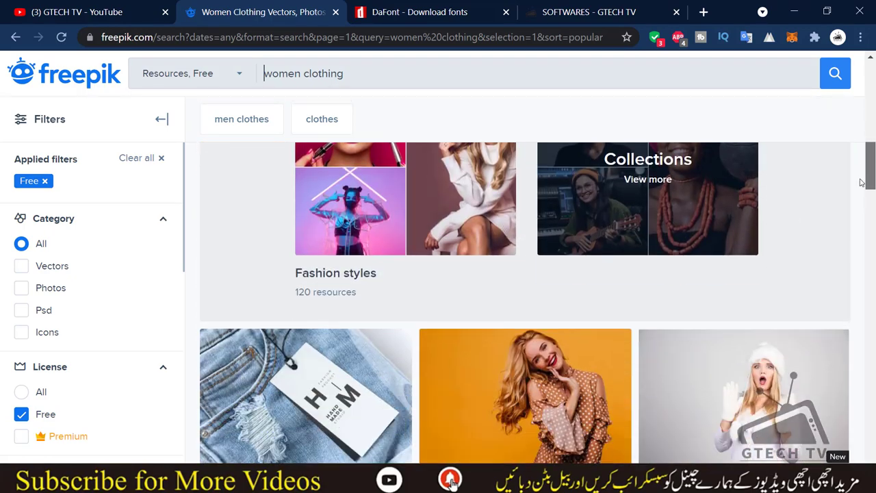
pyautogui.scroll(-2, 855, 226)
pyautogui.scroll(-2, 856, 231)
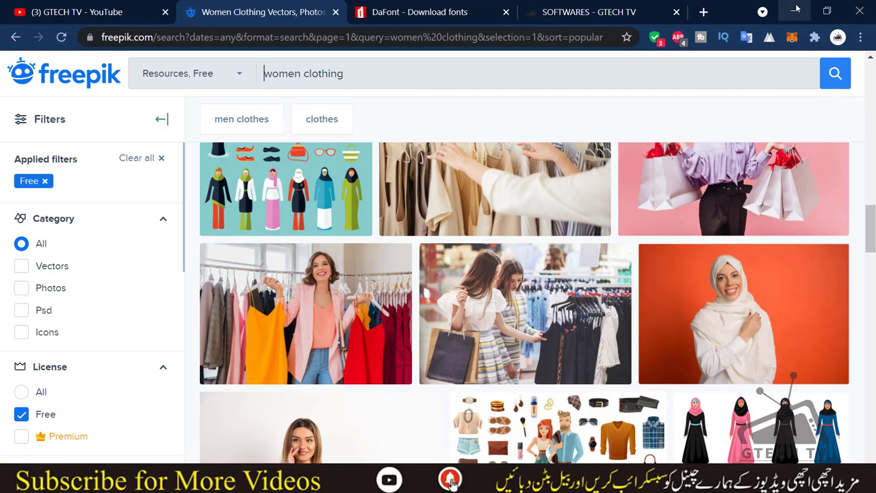
# Place the smiling-woman clothing-store photo from the GRD folder across the lower part of Untitled-1.
pyautogui.click(796, 9)
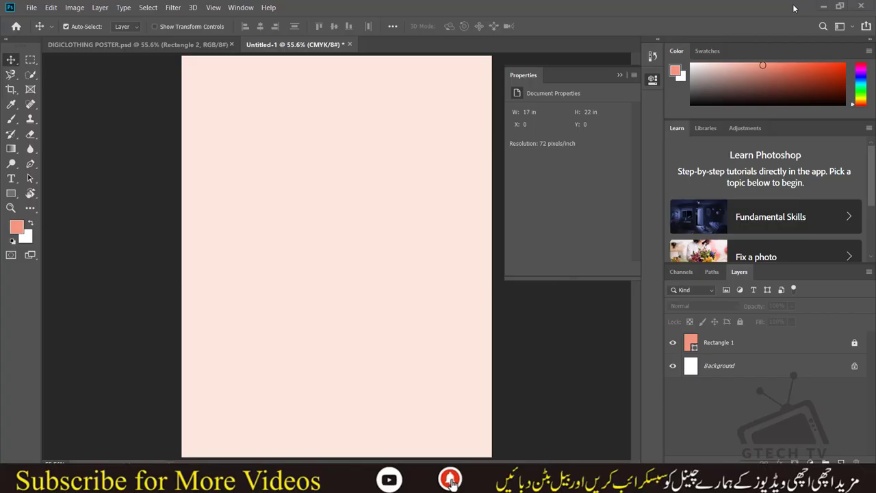
pyautogui.click(32, 8)
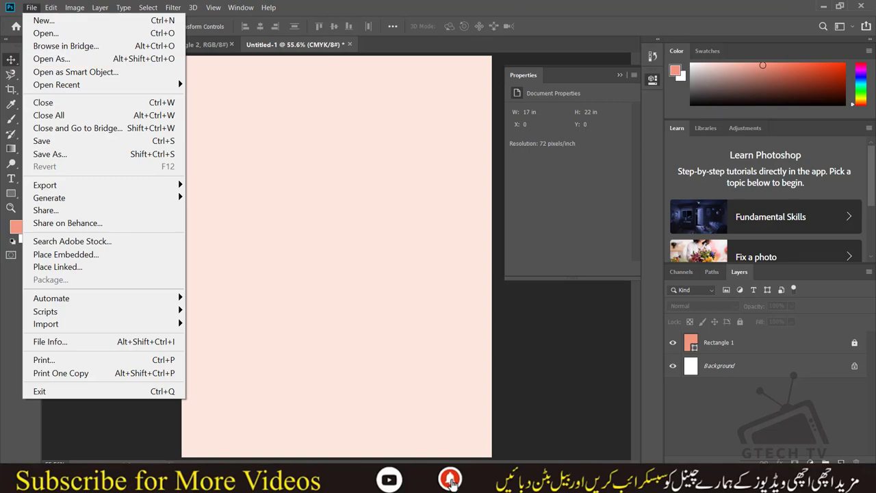
pyautogui.click(311, 479)
pyautogui.moveTo(387, 431)
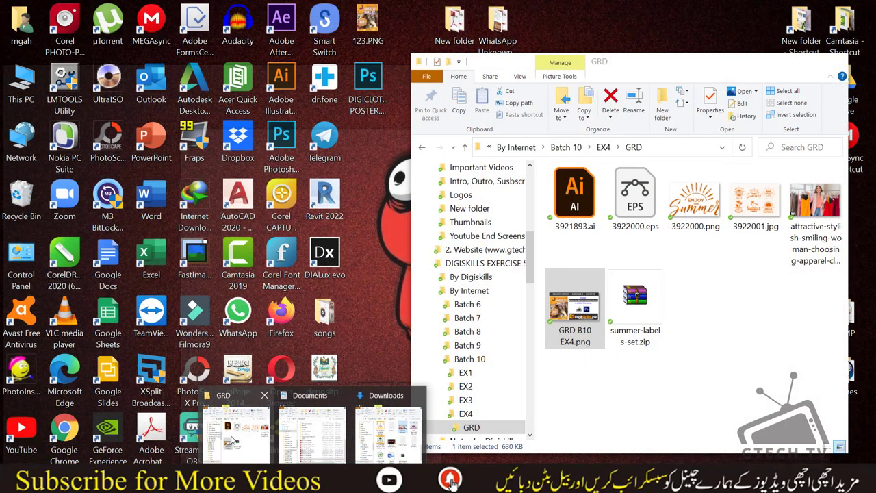
pyautogui.click(233, 438)
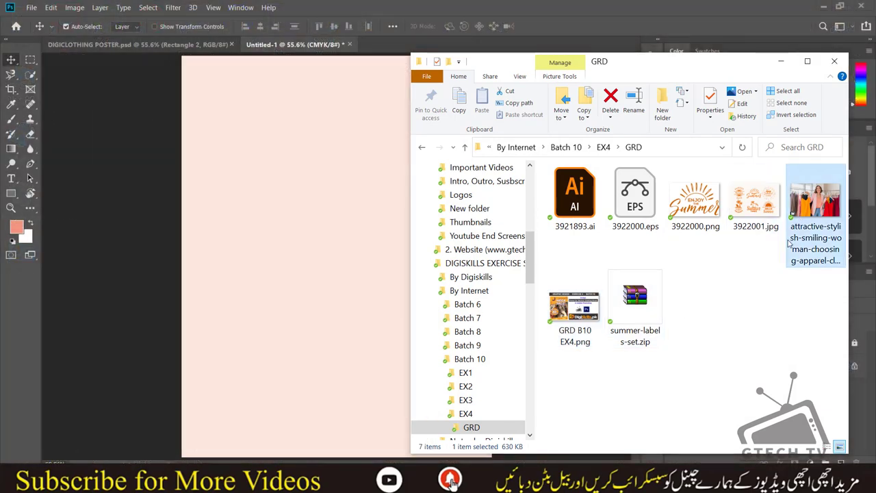
pyautogui.moveTo(360, 286); pyautogui.dragTo(317, 272)
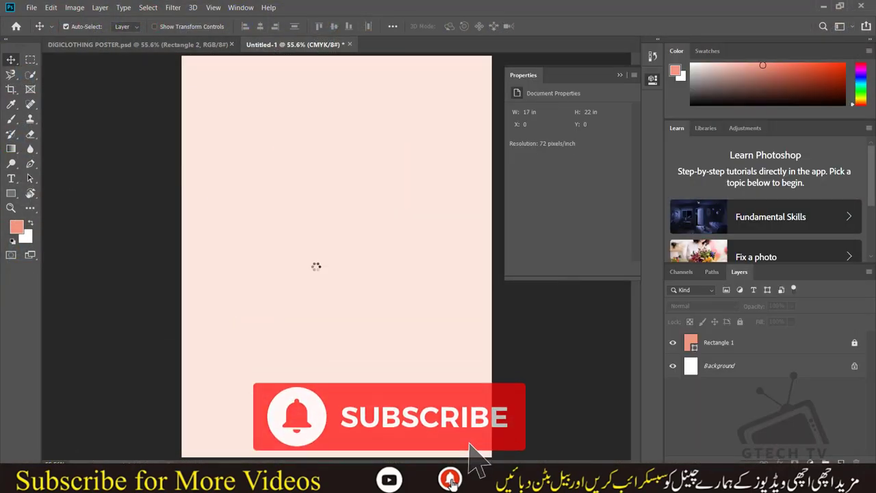
pyautogui.moveTo(383, 256); pyautogui.dragTo(388, 325)
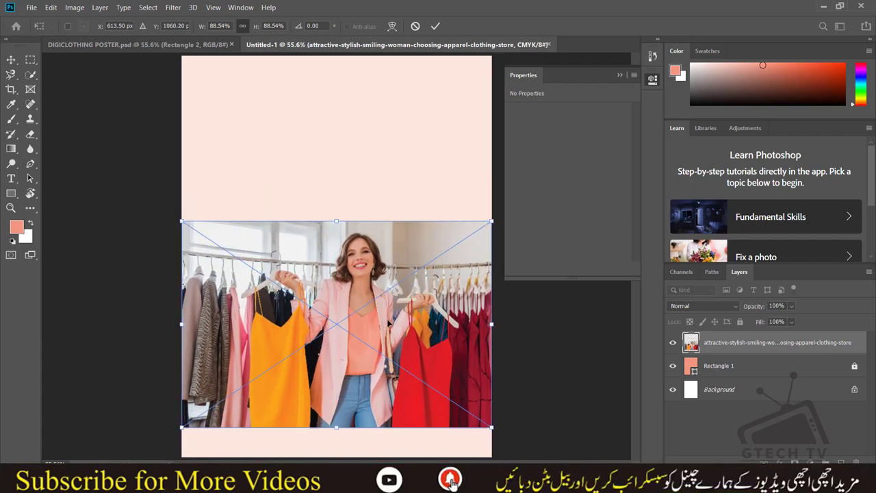
pyautogui.press('Return')
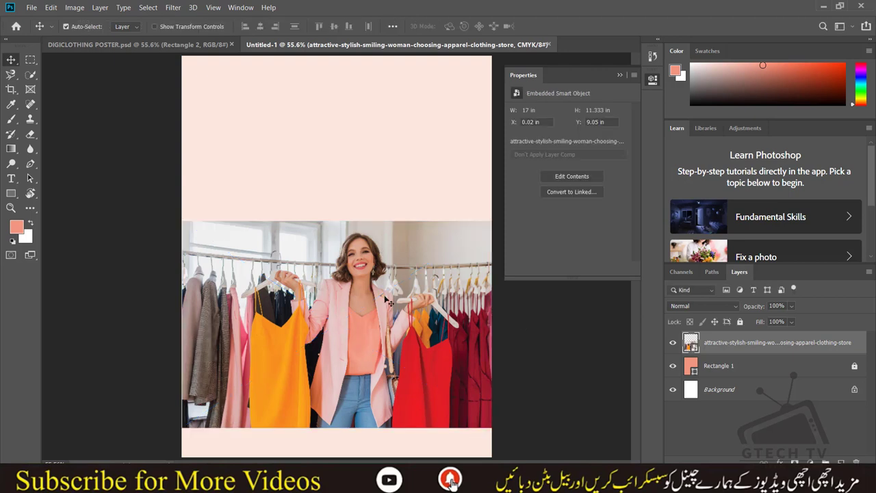
pyautogui.moveTo(204, 54); pyautogui.dragTo(231, 259)
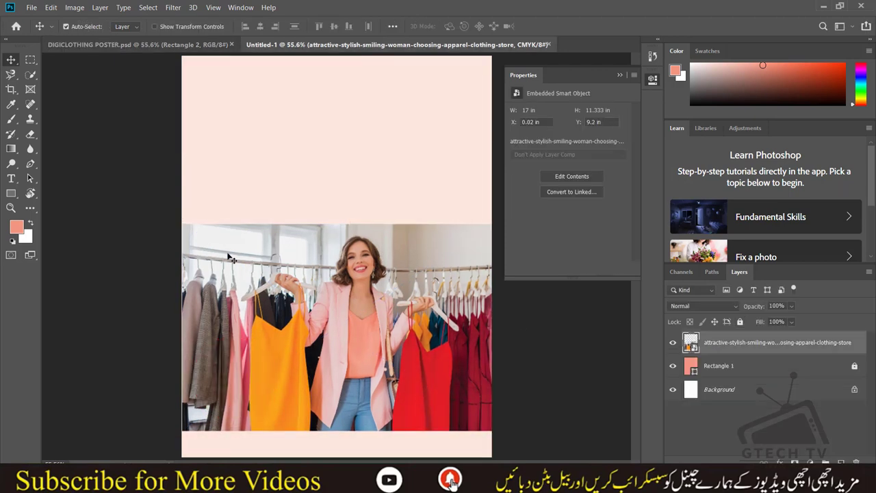
pyautogui.click(124, 163)
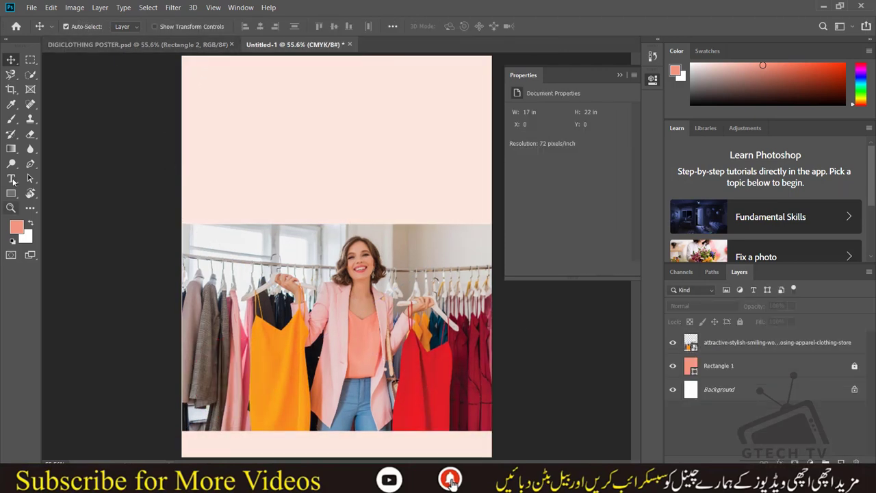
# Draw a rectangle strip along the poster's bottom edge, matching the reference poster's band.
pyautogui.click(14, 196)
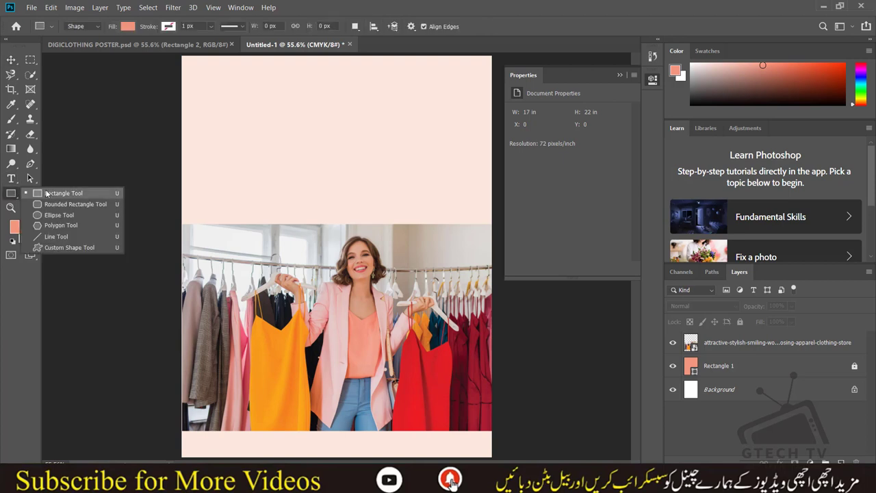
pyautogui.click(47, 193)
pyautogui.moveTo(180, 431); pyautogui.dragTo(493, 457)
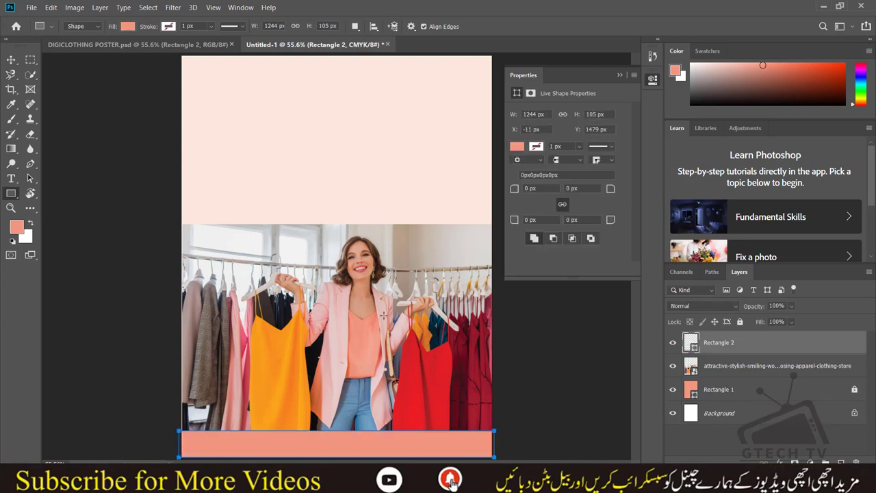
pyautogui.click(175, 45)
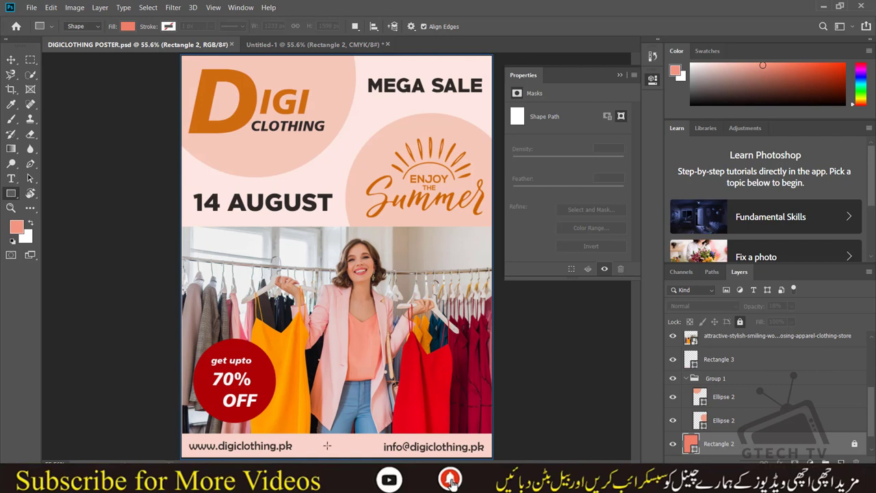
pyautogui.click(12, 59)
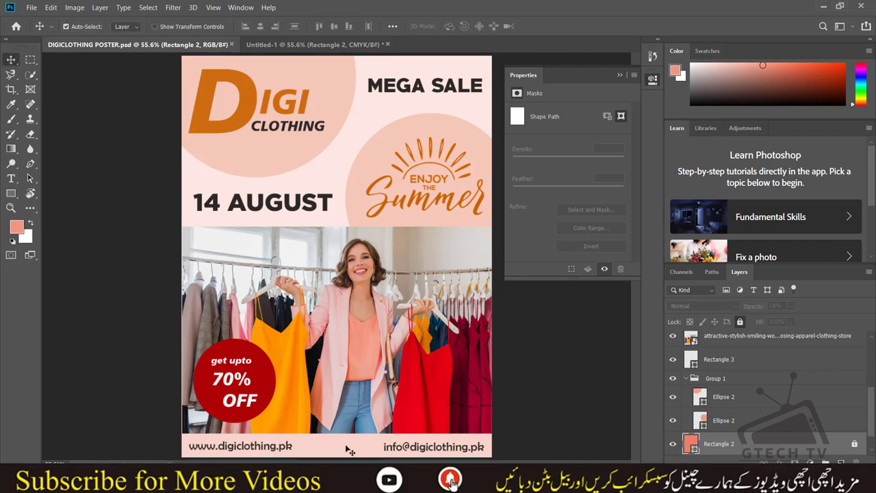
pyautogui.moveTo(351, 444); pyautogui.dragTo(519, 150)
# Fill the bottom strip with light pink, hex f7d4ca.
pyautogui.click(518, 148)
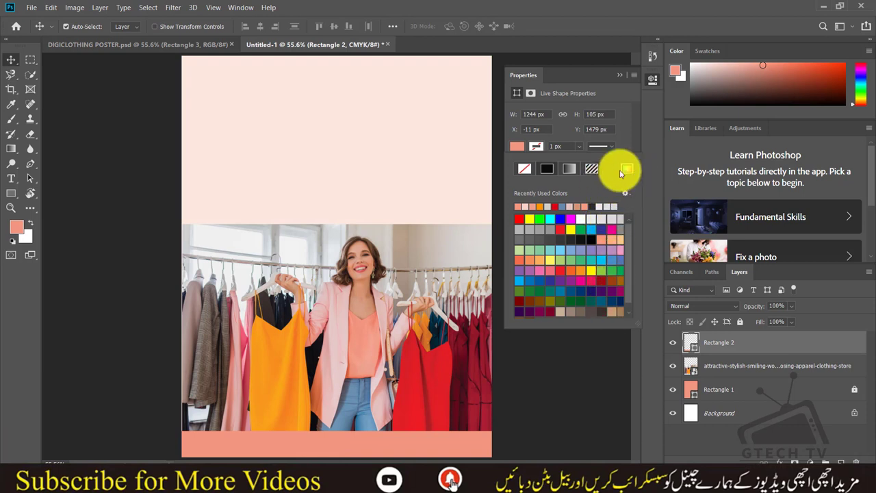
pyautogui.click(625, 171)
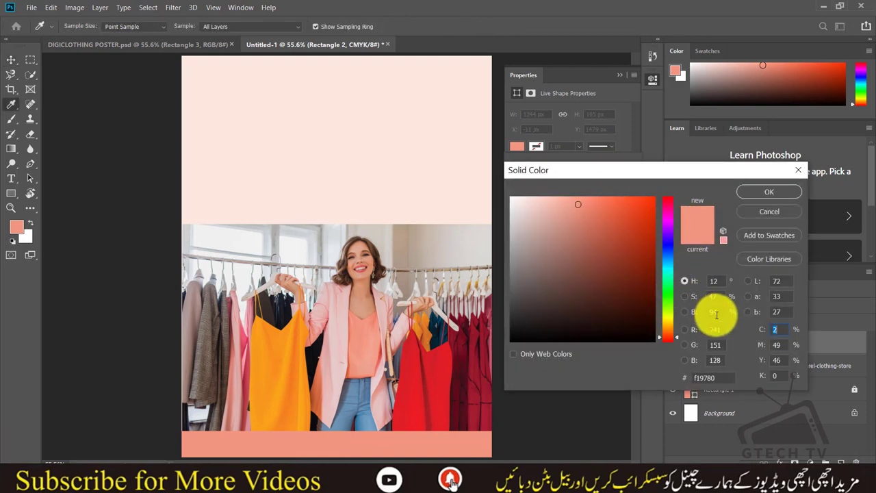
pyautogui.doubleClick(709, 378)
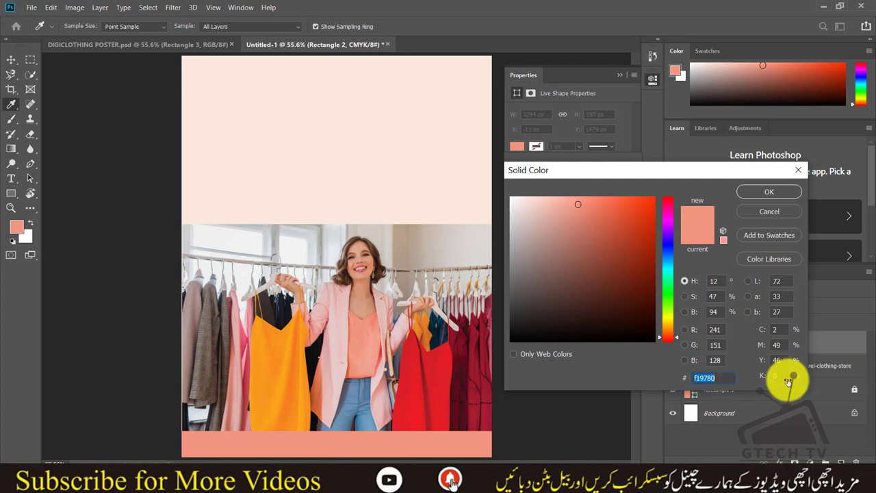
pyautogui.write('f7d4ca')
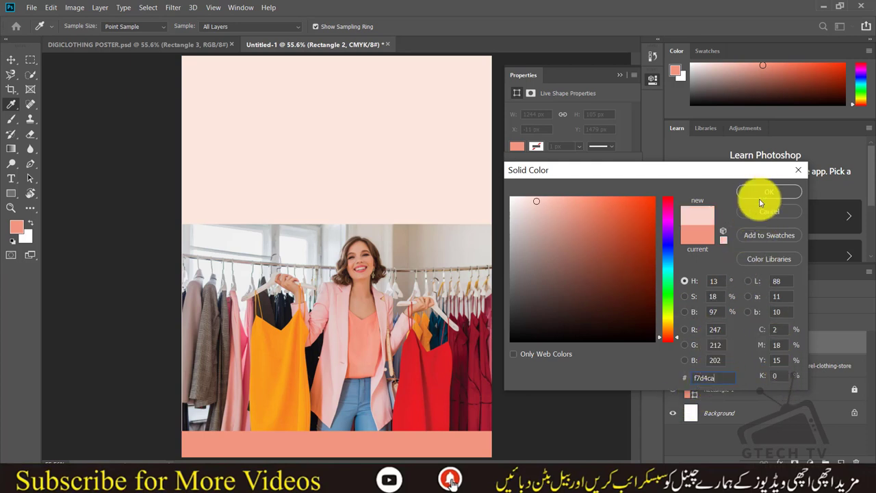
pyautogui.click(766, 194)
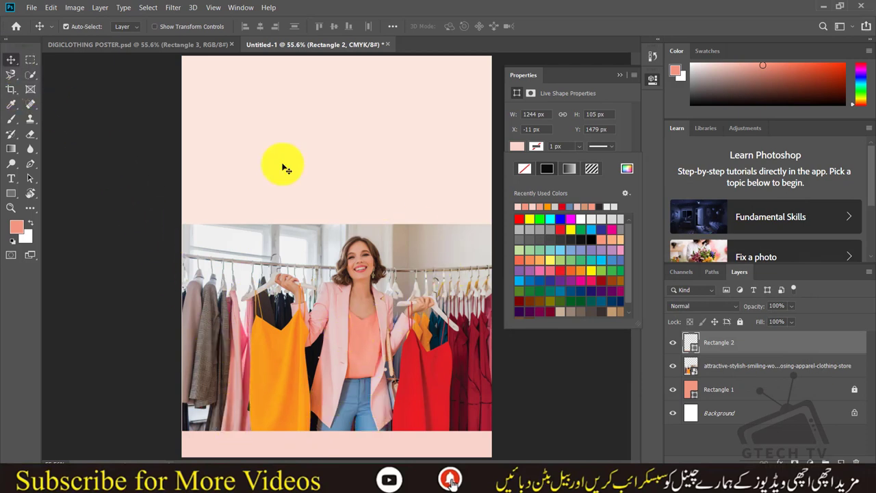
pyautogui.click(616, 76)
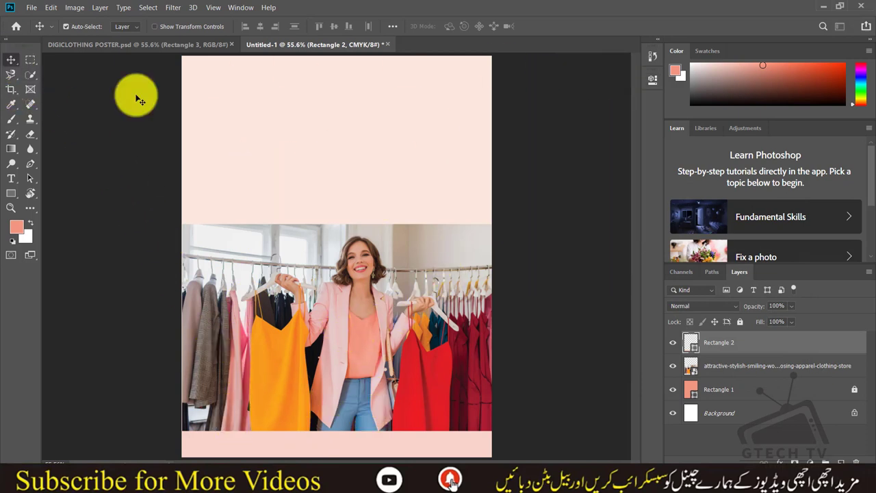
# Check the reference poster's large D font: Humnst777 Blk BT Black Italic, 365.22 pt.
pyautogui.click(95, 45)
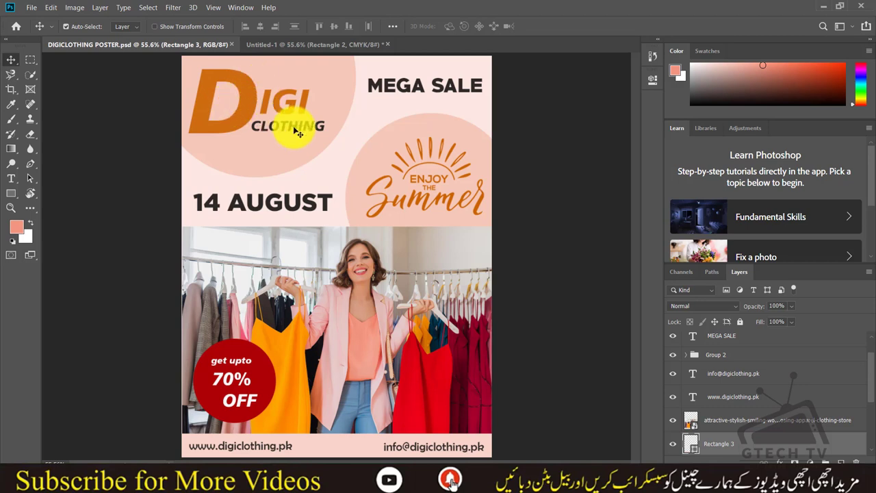
pyautogui.doubleClick(256, 98)
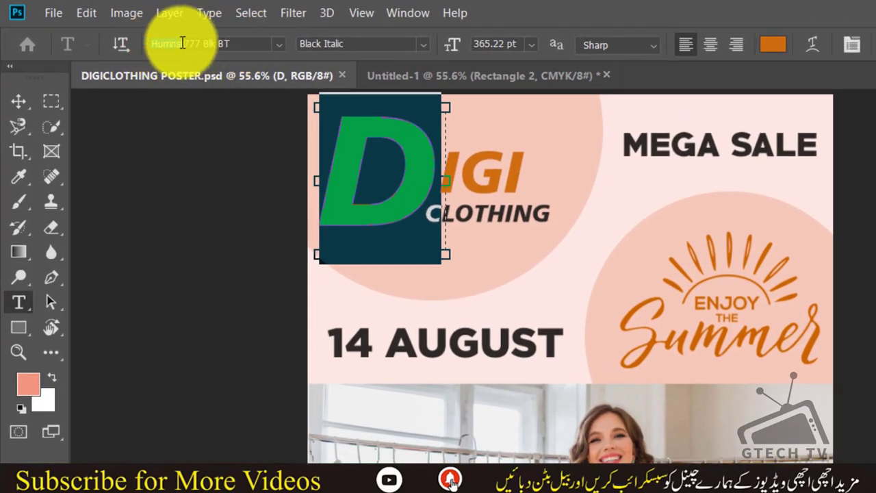
pyautogui.moveTo(153, 44); pyautogui.dragTo(278, 48)
pyautogui.click(19, 101)
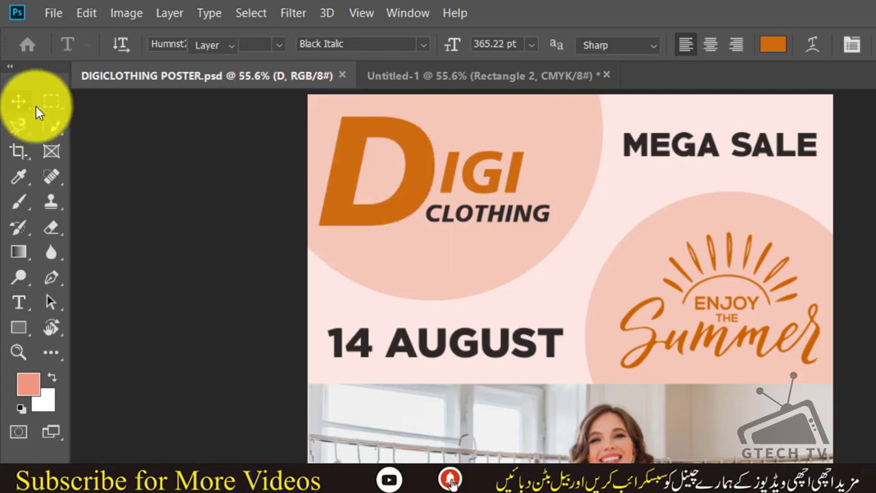
# Add a salmon capital 'D' near Untitled-1's top-left in Humnst777 Blk BT Black Italic, 200 pt.
pyautogui.click(411, 77)
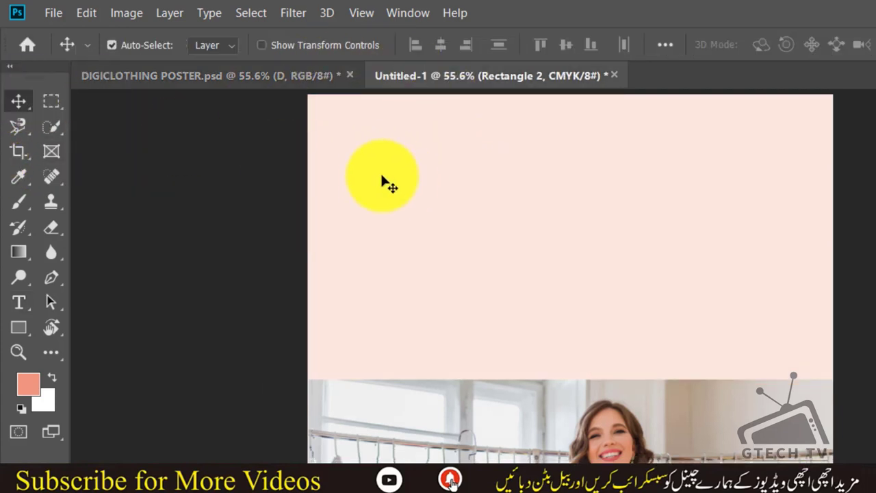
pyautogui.click(19, 302)
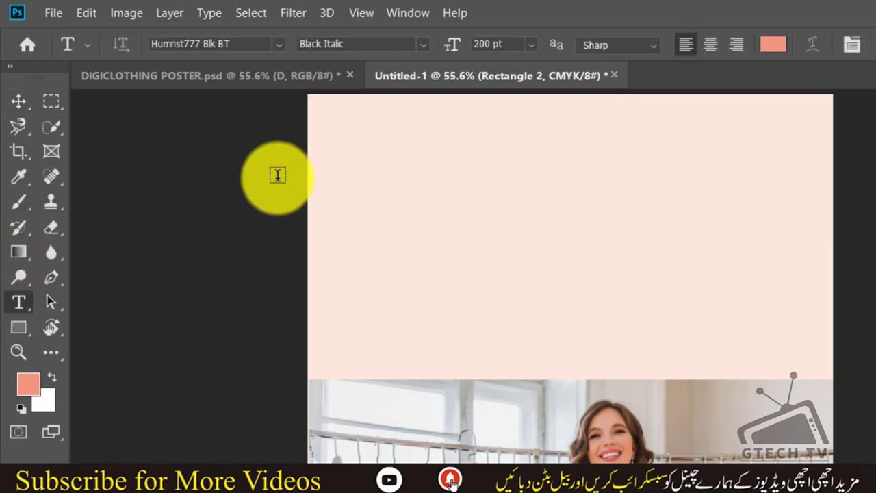
pyautogui.moveTo(352, 155); pyautogui.dragTo(431, 262)
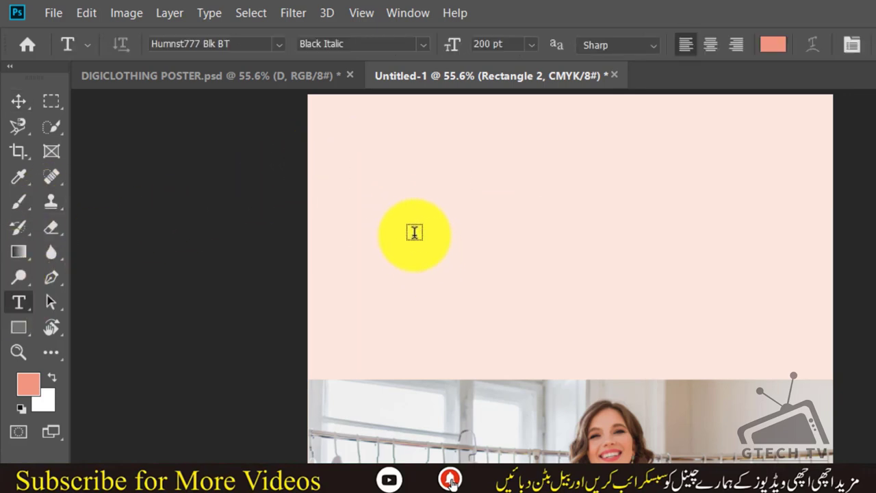
pyautogui.write('d')
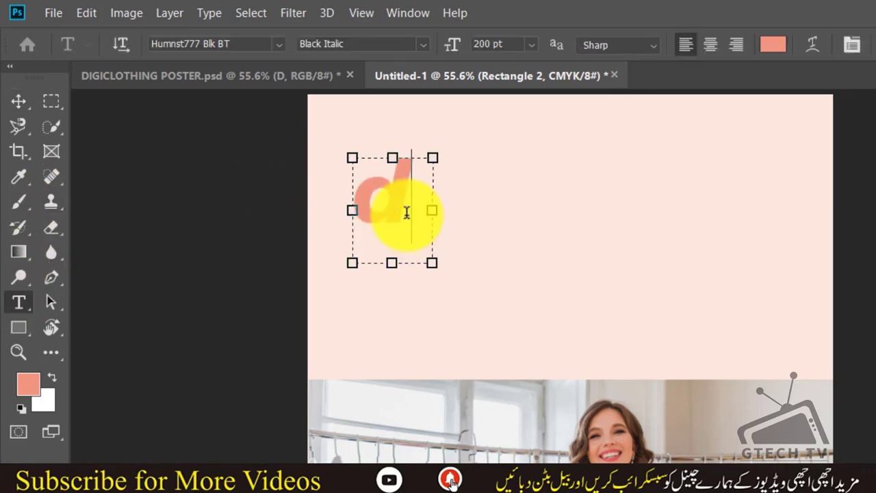
pyautogui.press('capslock')
pyautogui.press('BackSpace')
pyautogui.write('D')
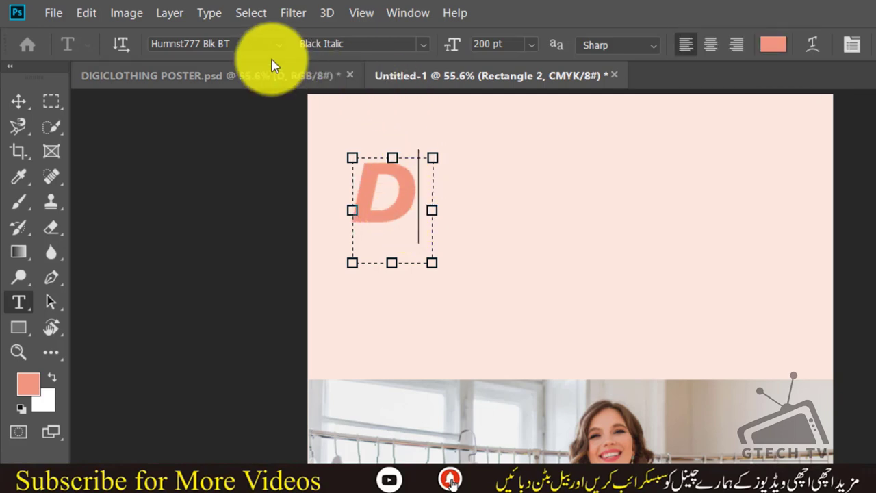
pyautogui.click(236, 42)
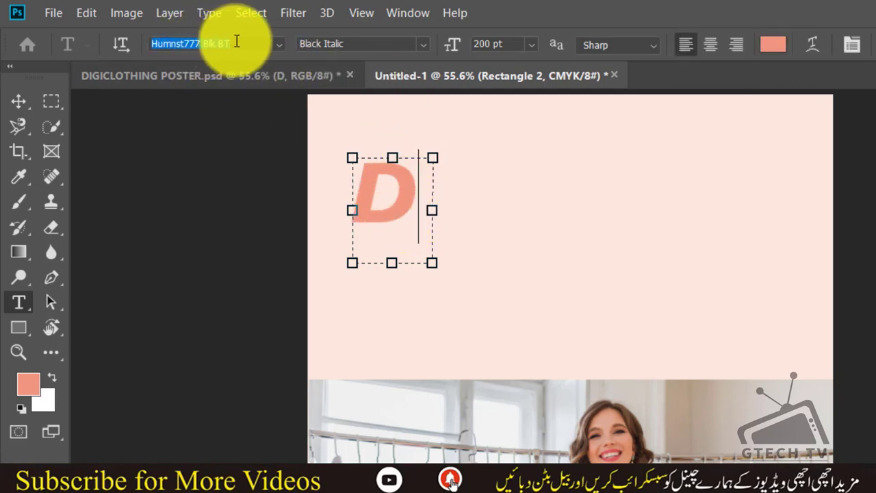
pyautogui.moveTo(236, 41); pyautogui.dragTo(157, 34)
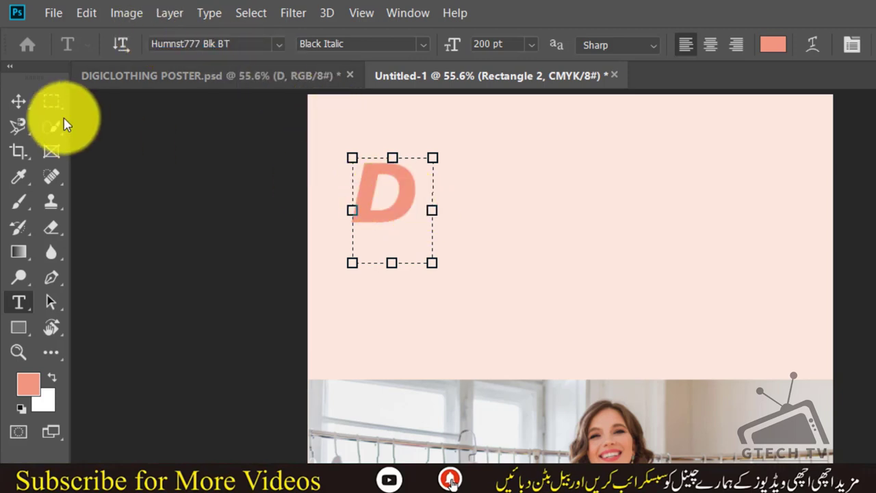
pyautogui.click(19, 102)
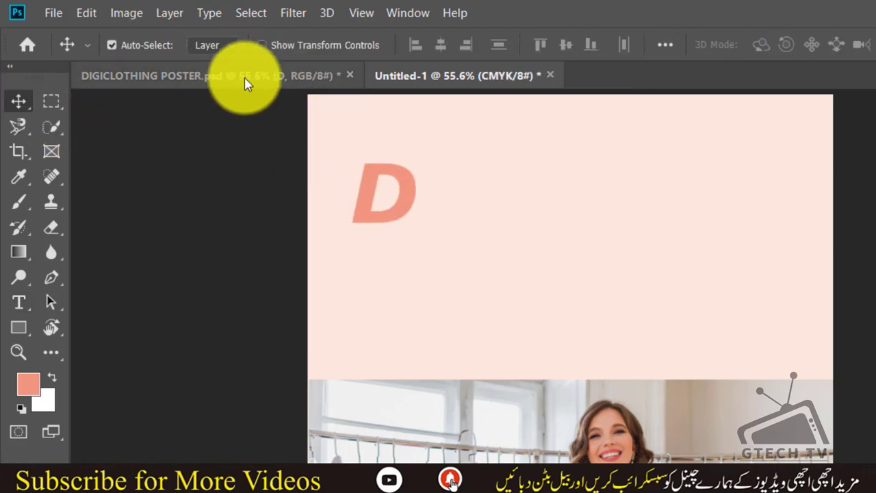
# Add 'IGI' text at 72 pt in a text box beside the D.
pyautogui.click(18, 301)
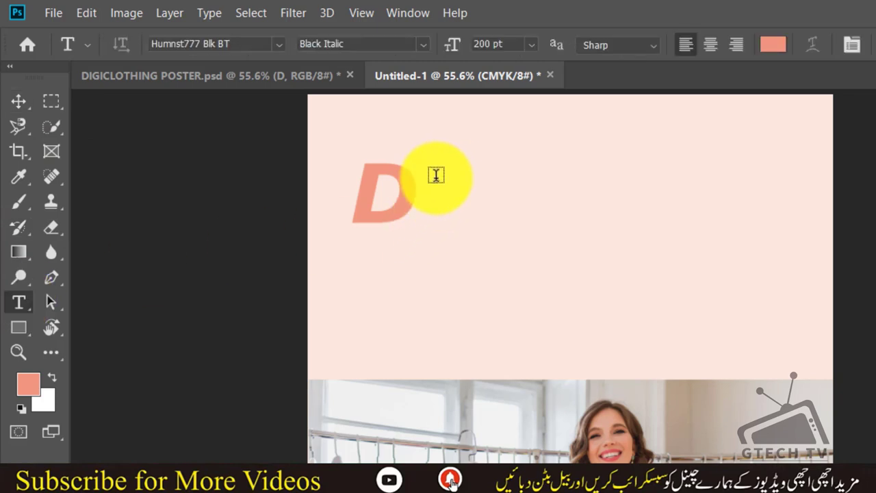
pyautogui.moveTo(433, 180); pyautogui.dragTo(571, 209)
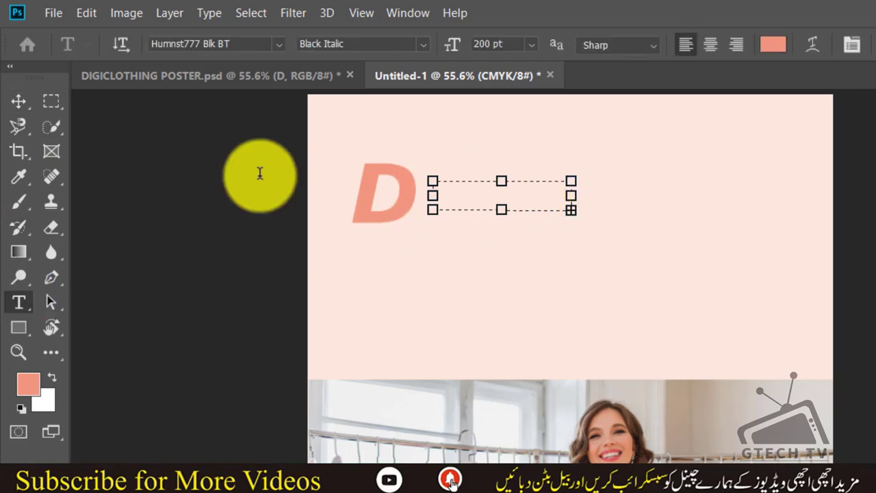
pyautogui.moveTo(571, 209); pyautogui.dragTo(671, 390)
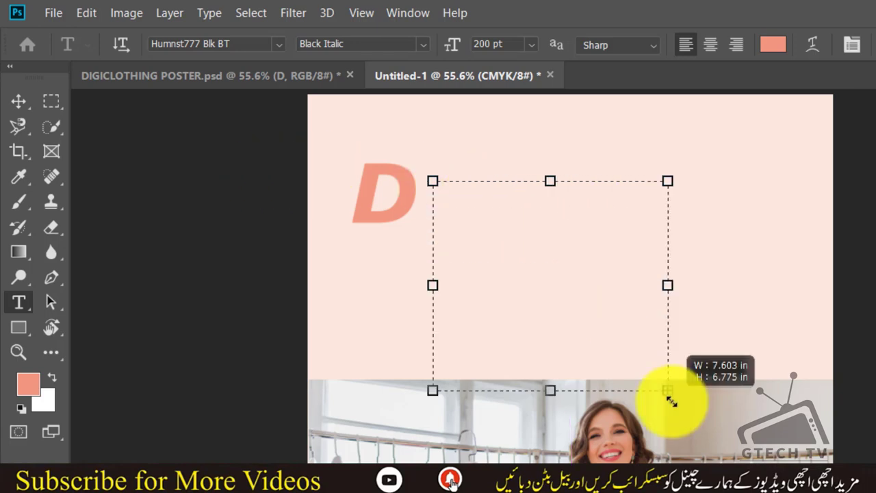
pyautogui.write('IGI')
pyautogui.moveTo(591, 254); pyautogui.dragTo(370, 217)
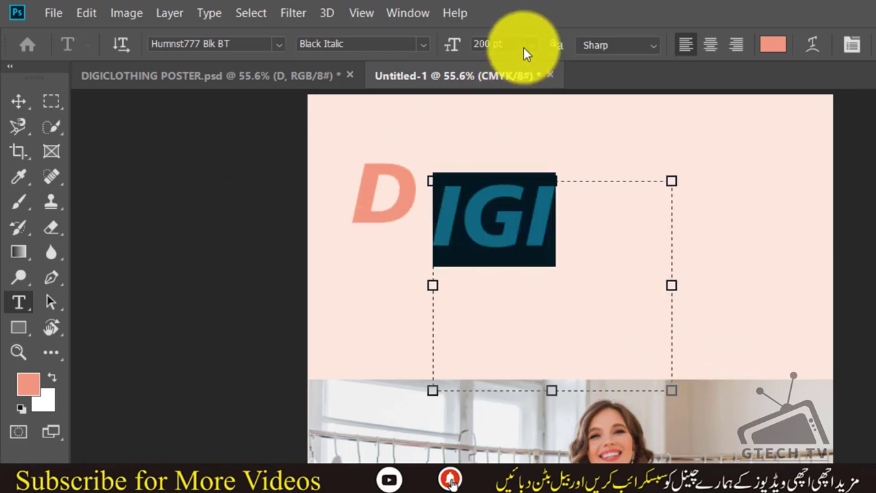
pyautogui.click(530, 45)
pyautogui.click(503, 236)
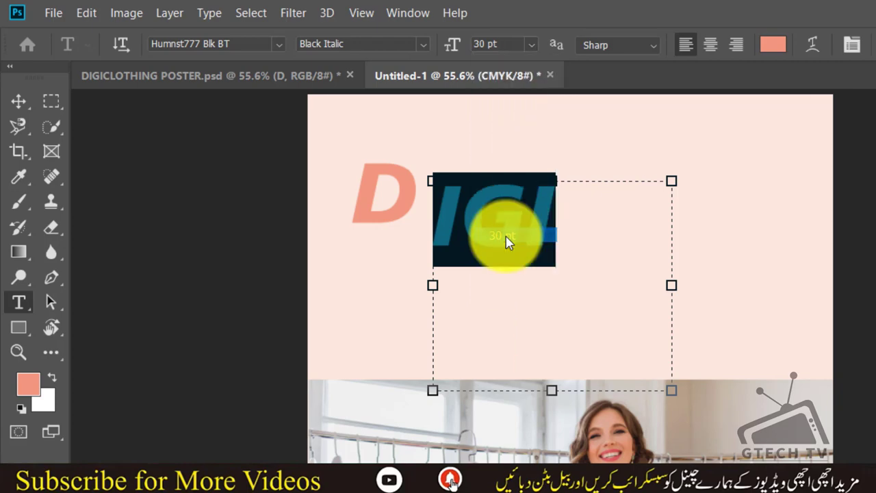
pyautogui.click(530, 45)
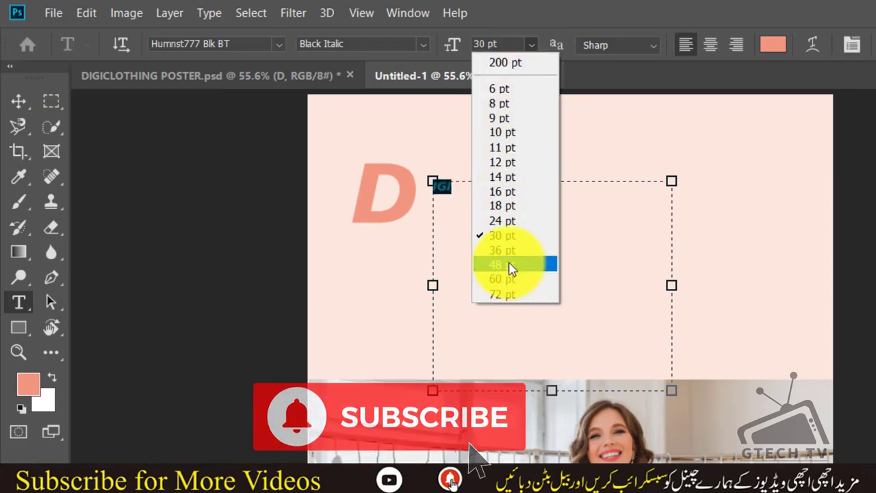
pyautogui.click(518, 295)
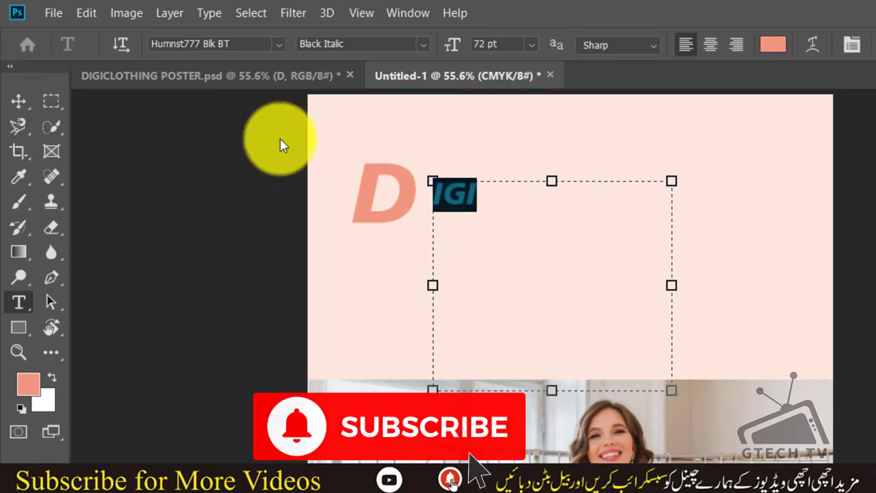
pyautogui.click(19, 103)
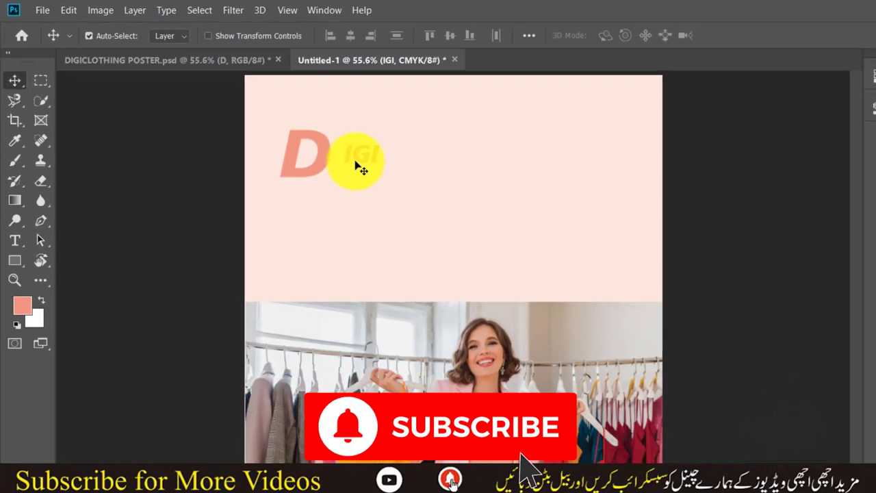
pyautogui.moveTo(263, 118); pyautogui.dragTo(277, 123)
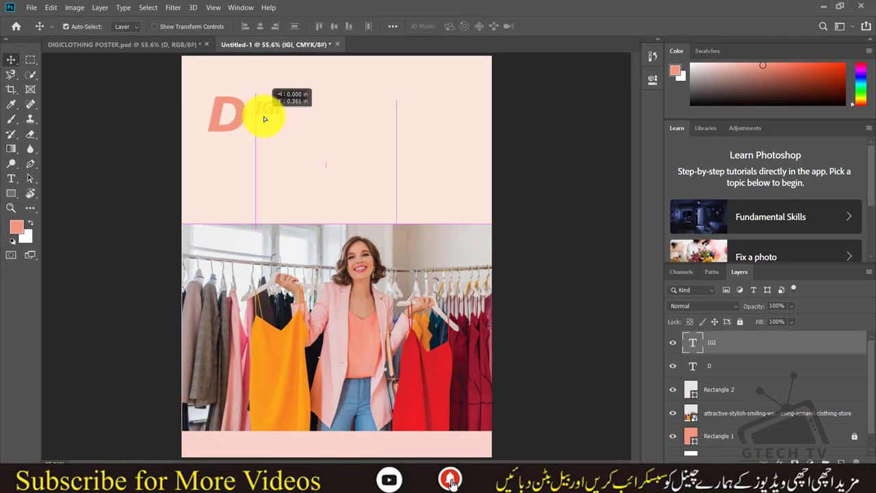
# Add a CLOTHING line under IGI and colour it dark brown #362e2b.
pyautogui.doubleClick(289, 120)
pyautogui.write('CLOTHING')
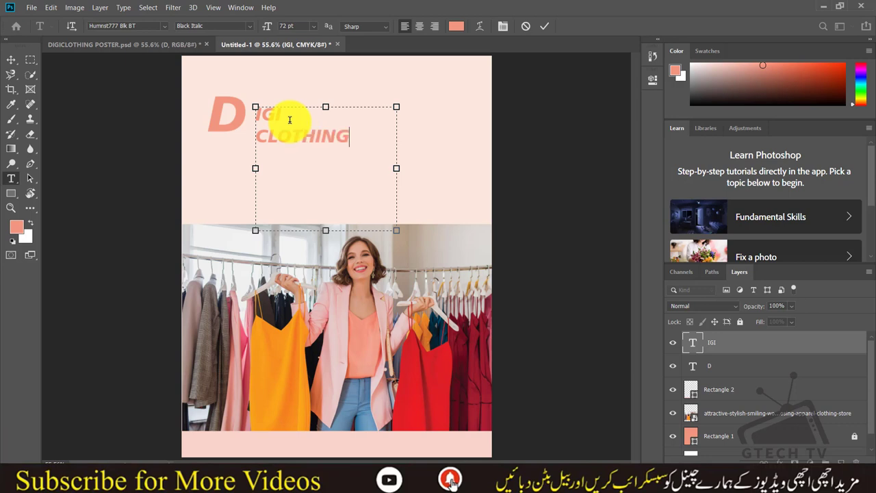
pyautogui.moveTo(349, 136); pyautogui.dragTo(257, 148)
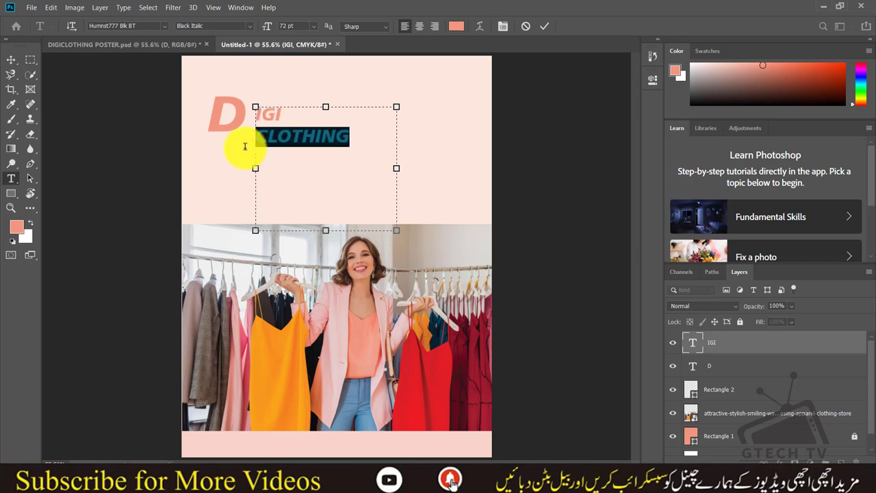
pyautogui.click(462, 29)
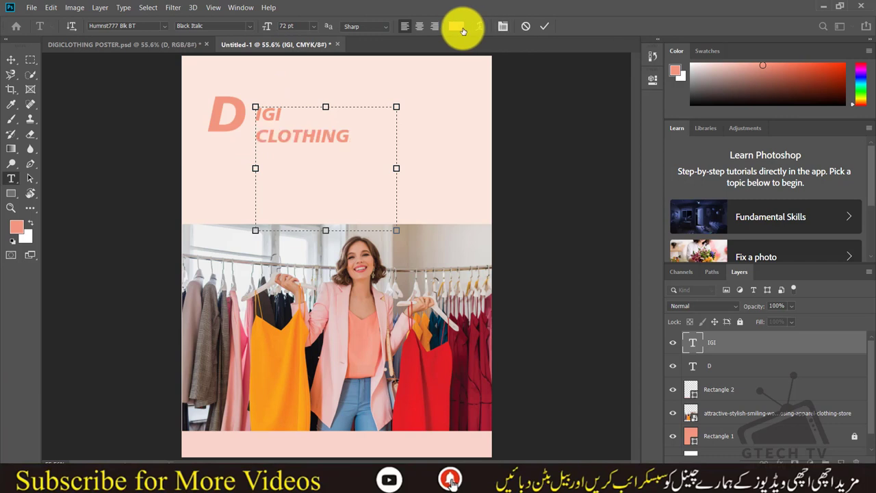
pyautogui.click(257, 308)
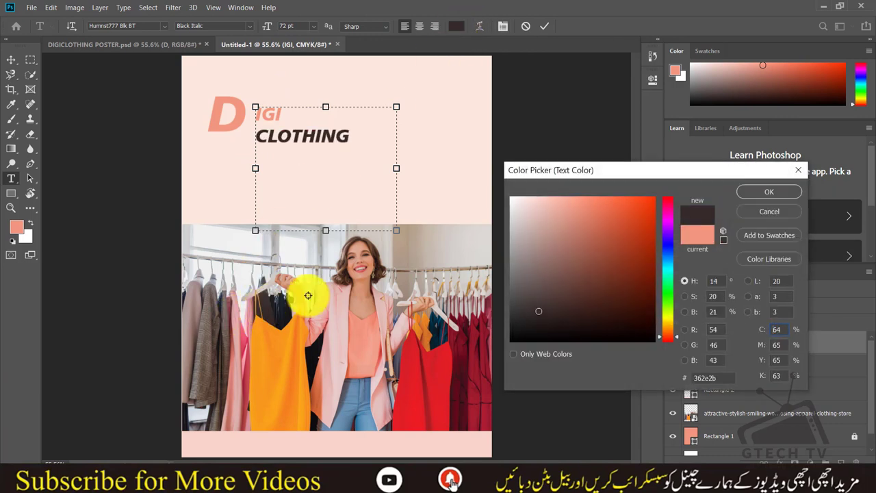
pyautogui.click(780, 194)
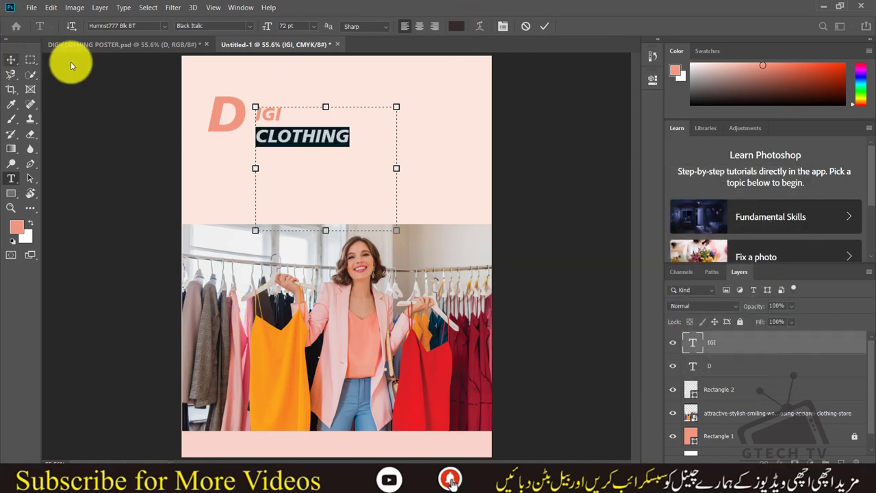
# Set the CLOTHING line to 36 pt and commit the text.
pyautogui.click(316, 30)
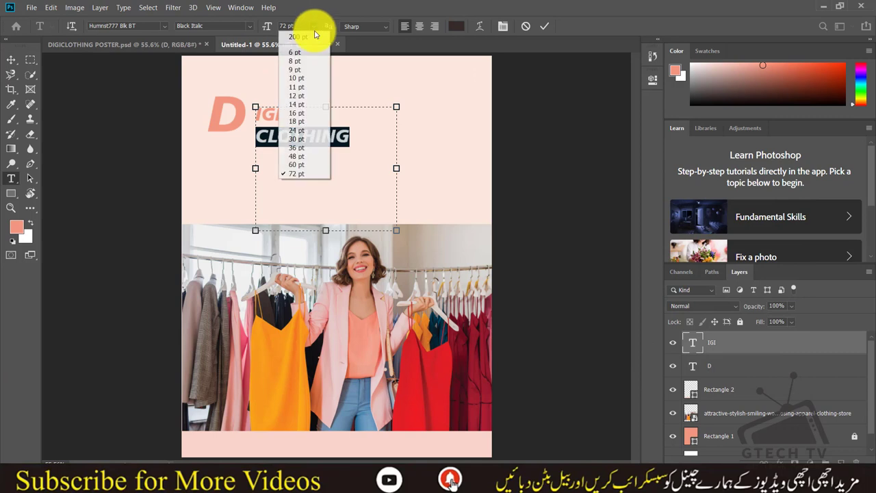
pyautogui.click(301, 139)
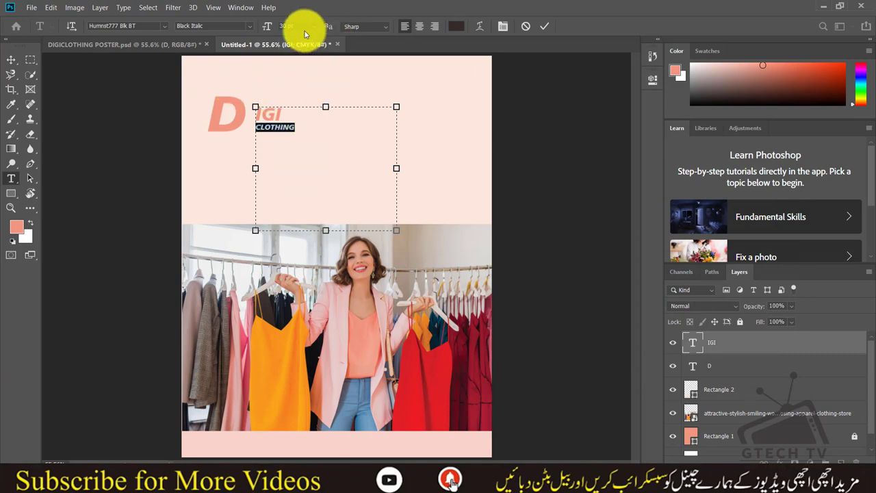
pyautogui.click(312, 31)
pyautogui.click(318, 150)
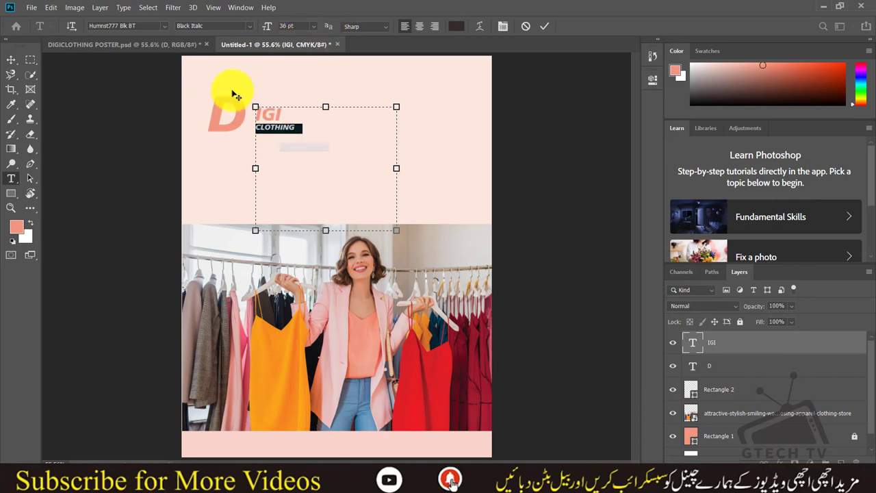
pyautogui.click(9, 64)
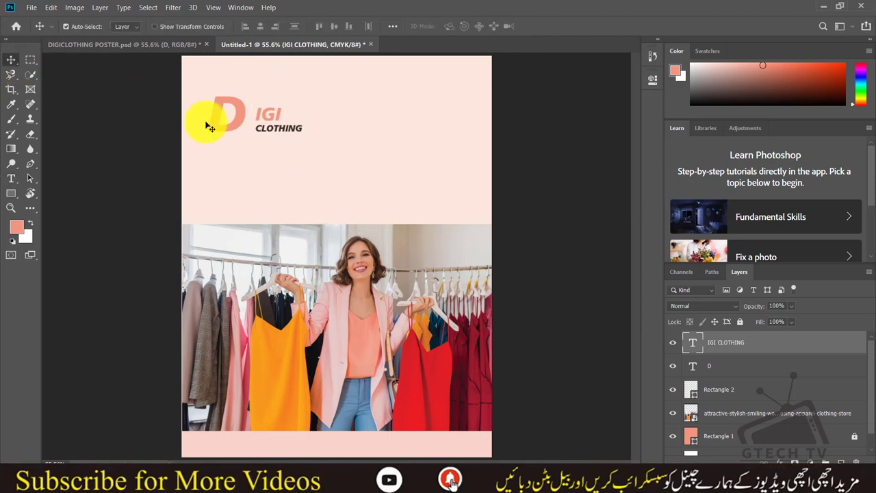
pyautogui.doubleClick(261, 121)
pyautogui.click(260, 117)
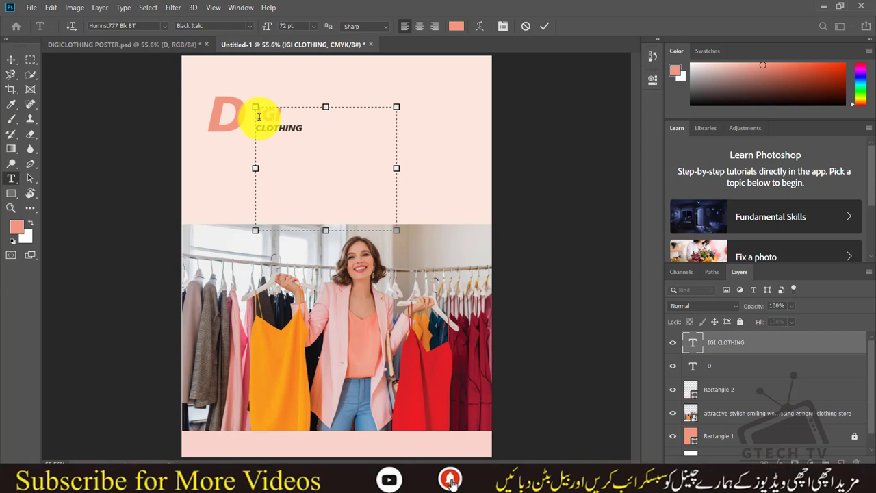
pyautogui.click(11, 60)
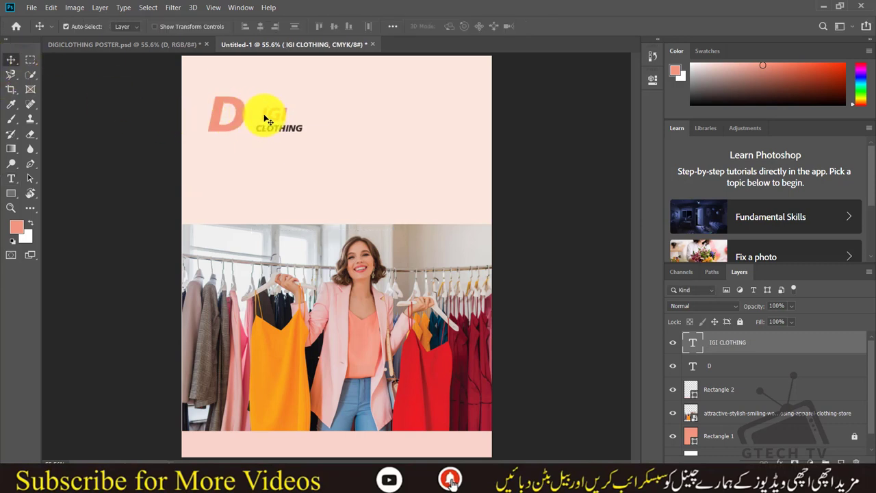
# Shift IGI CLOTHING against the D, select both logo layers, and bring up the reference poster.
pyautogui.moveTo(264, 120); pyautogui.dragTo(252, 118)
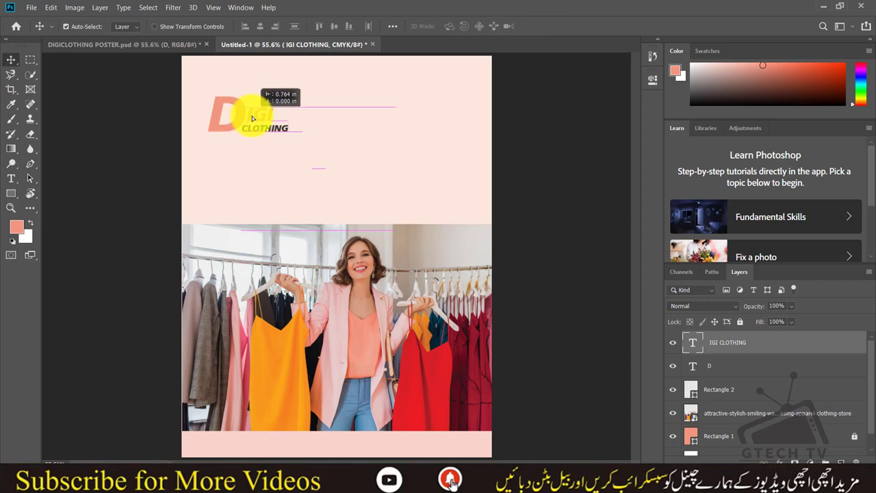
pyautogui.click(162, 82)
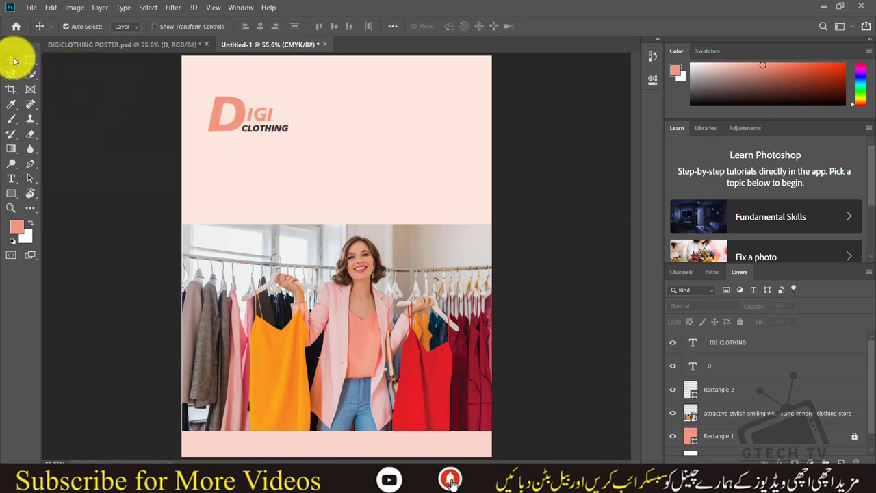
pyautogui.moveTo(172, 82)
pyautogui.mouseDown()
pyautogui.moveTo(264, 134)
pyautogui.moveTo(248, 104)
pyautogui.mouseUp()
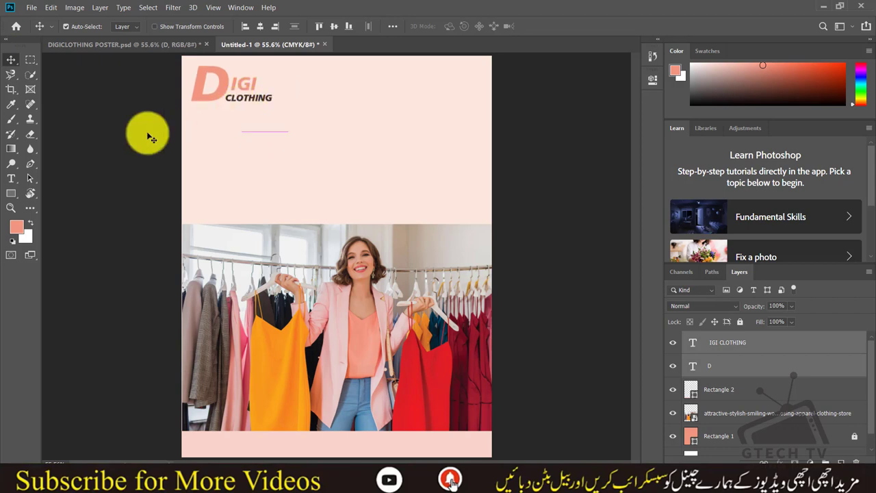
pyautogui.click(120, 47)
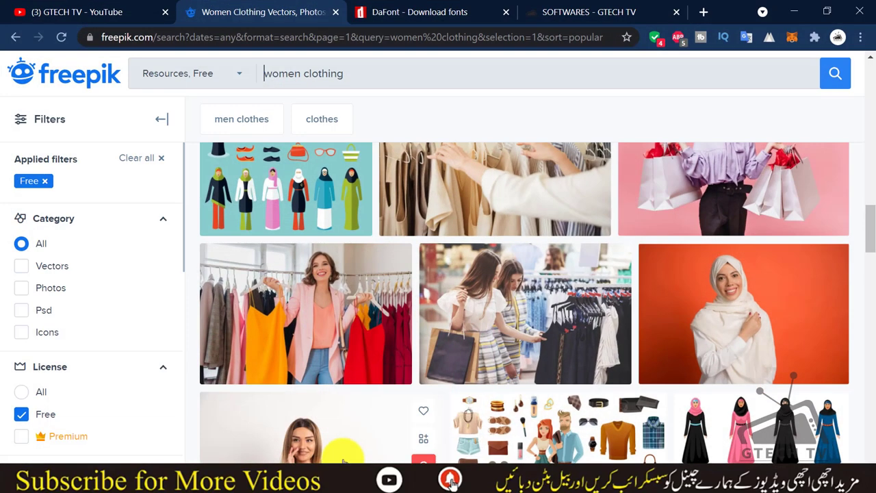
# Search Freepik's free resources for 'SUMMER COLLECTION' after rechecking the reference PDF.
pyautogui.scroll(3, 483, 195)
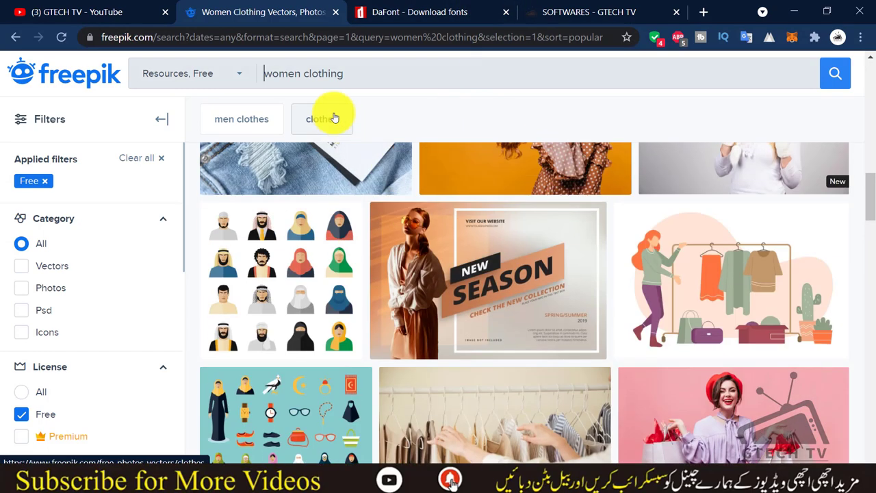
pyautogui.moveTo(397, 75); pyautogui.dragTo(121, 77)
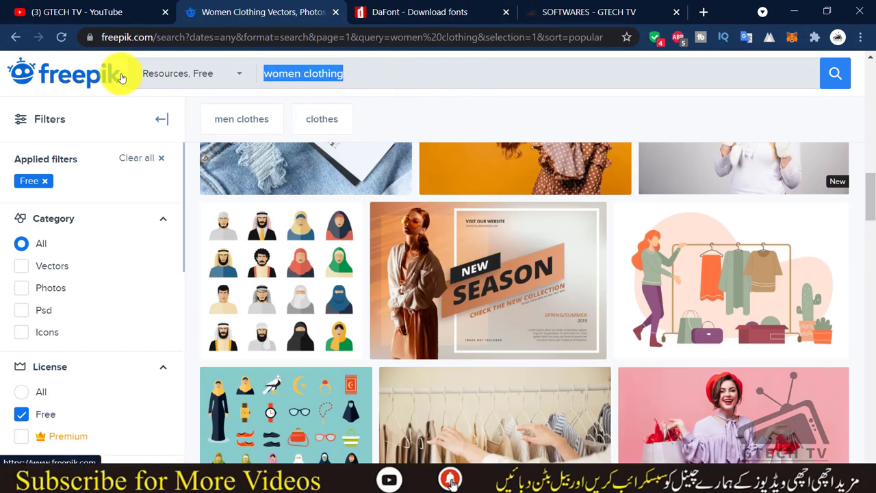
pyautogui.write('SUMMER COL')
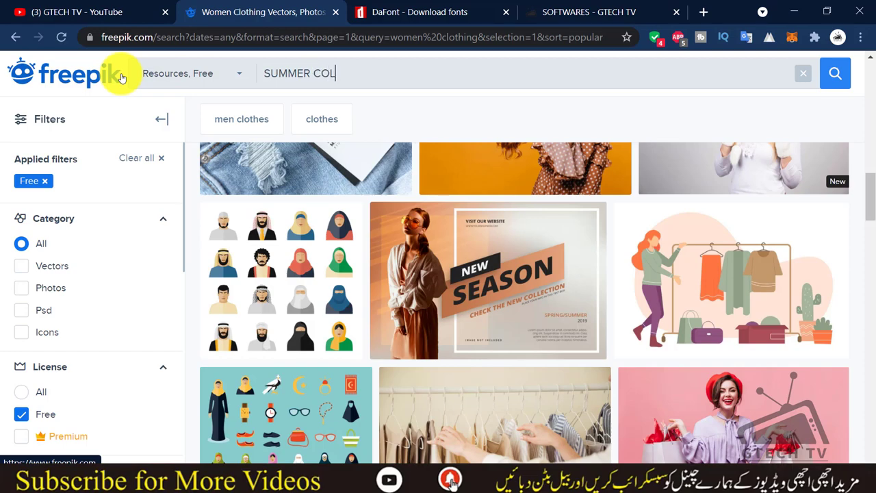
pyautogui.write('N')
pyautogui.press('Return')
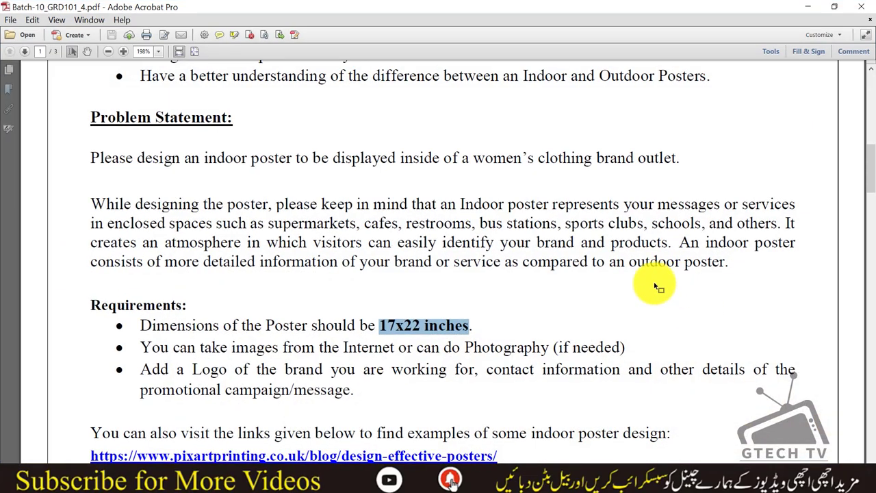
pyautogui.scroll(-3, 866, 301)
pyautogui.moveTo(868, 189); pyautogui.dragTo(868, 239)
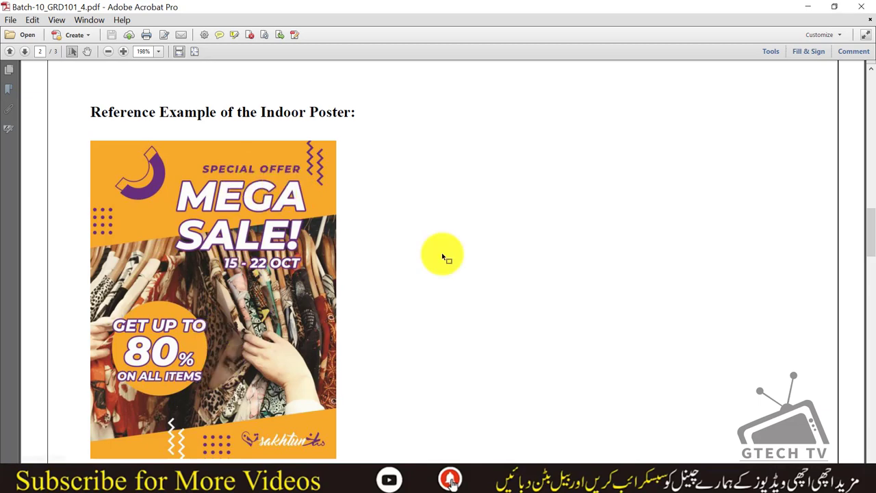
pyautogui.click(805, 5)
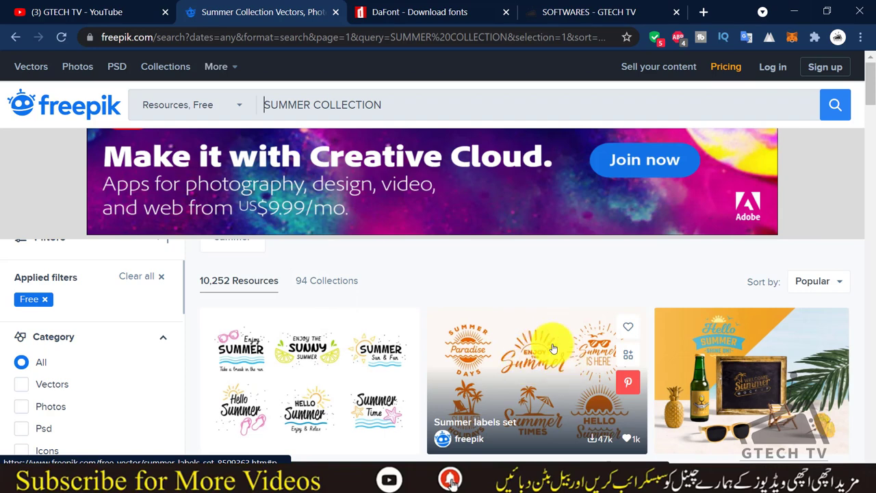
# Open the free 'Summer labels set' vector preview on Freepik.
pyautogui.click(523, 349)
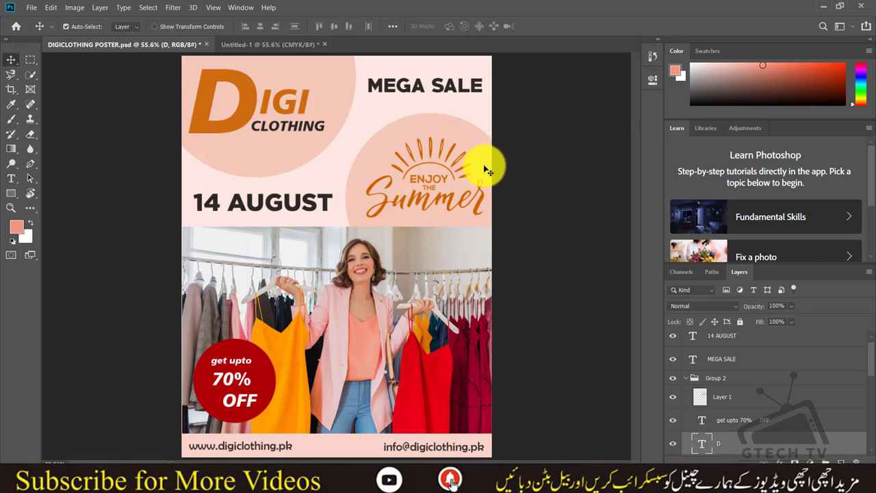
# Copy the 'Enjoy the Summer' badge into Untitled-1 as Layer 1, placed at the top right.
pyautogui.click(438, 185)
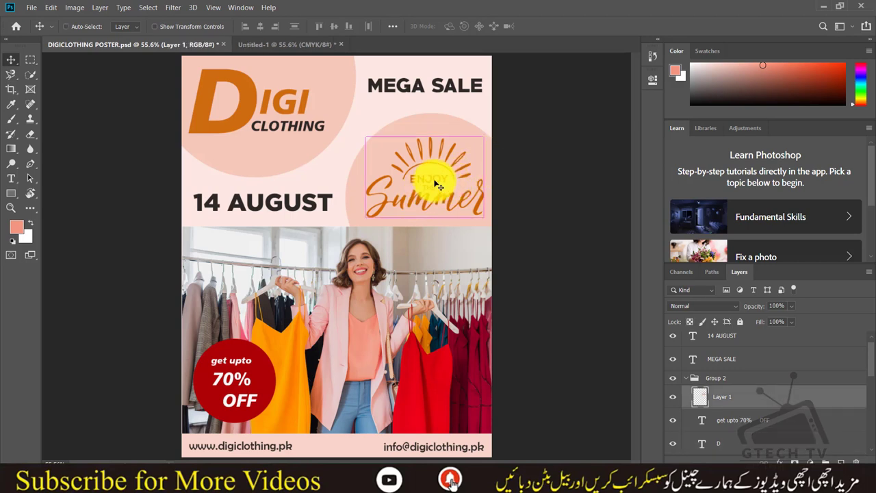
pyautogui.moveTo(438, 185); pyautogui.dragTo(378, 208)
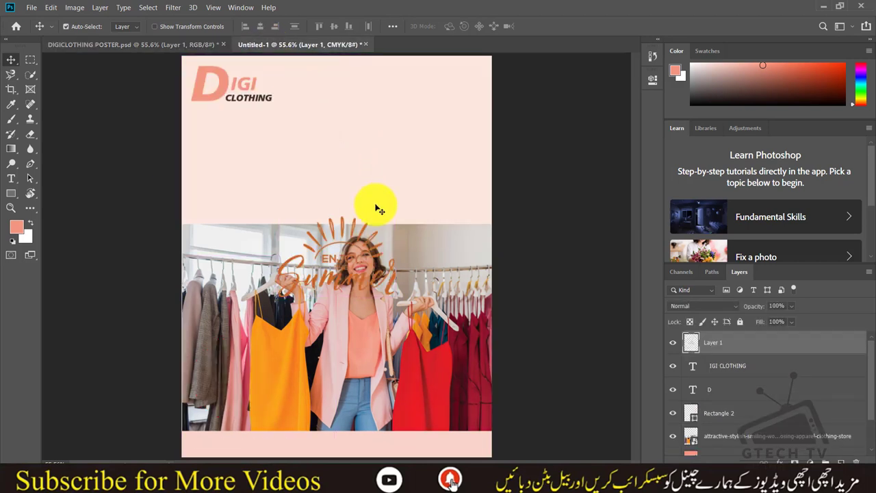
pyautogui.moveTo(366, 235); pyautogui.dragTo(447, 133)
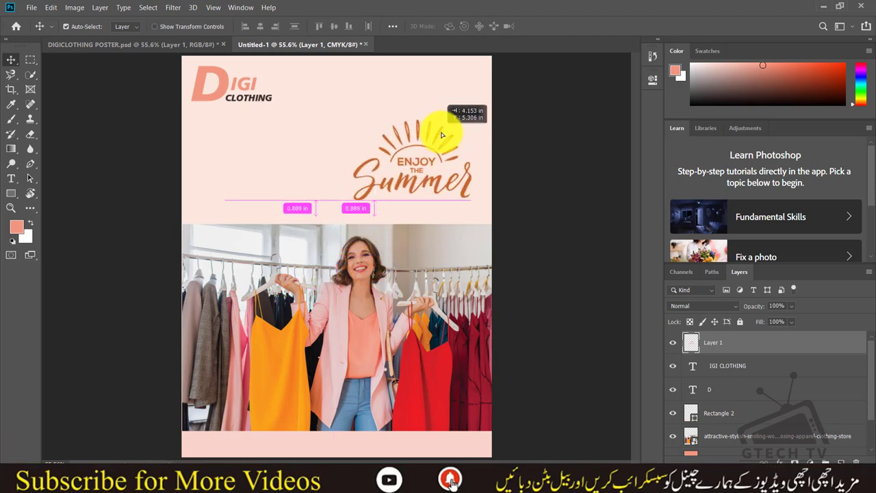
pyautogui.click(548, 158)
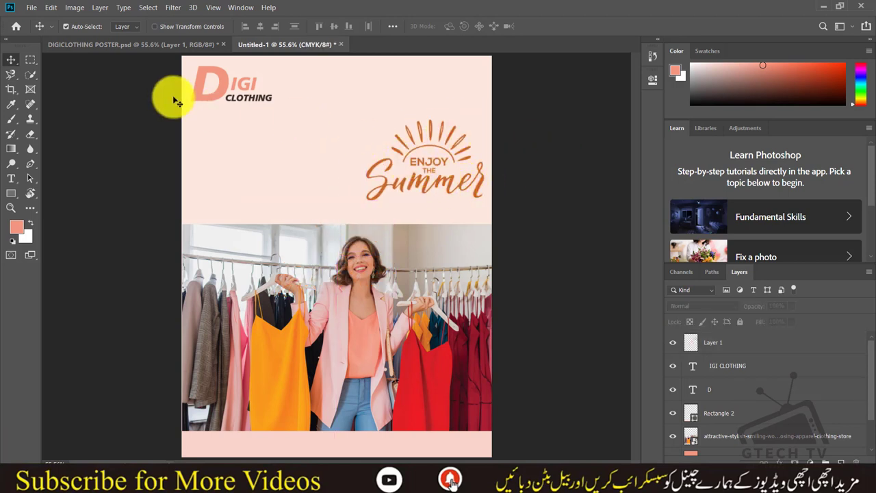
# Recolour the logo's big D to the Summer lettering's orange (cb6528).
pyautogui.doubleClick(218, 90)
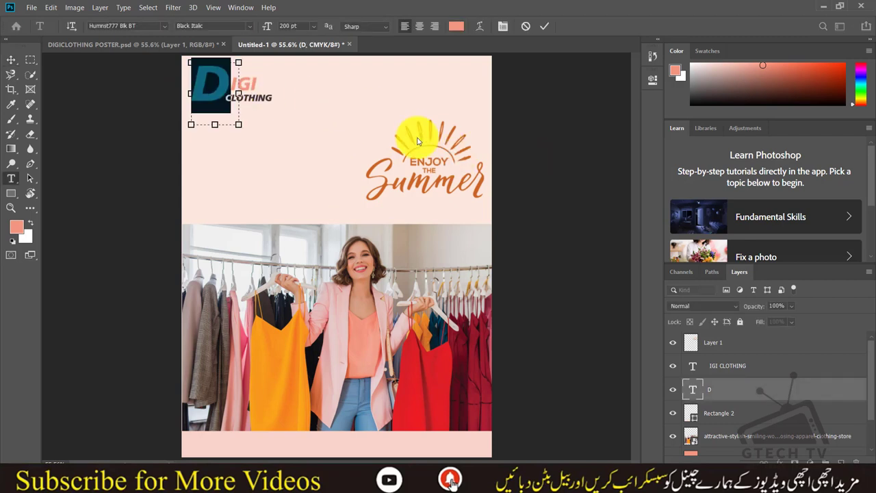
pyautogui.click(456, 27)
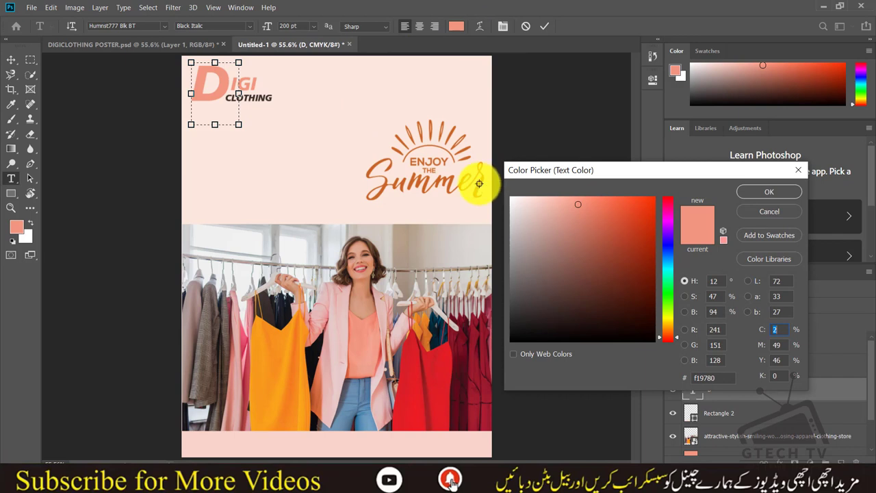
pyautogui.click(479, 183)
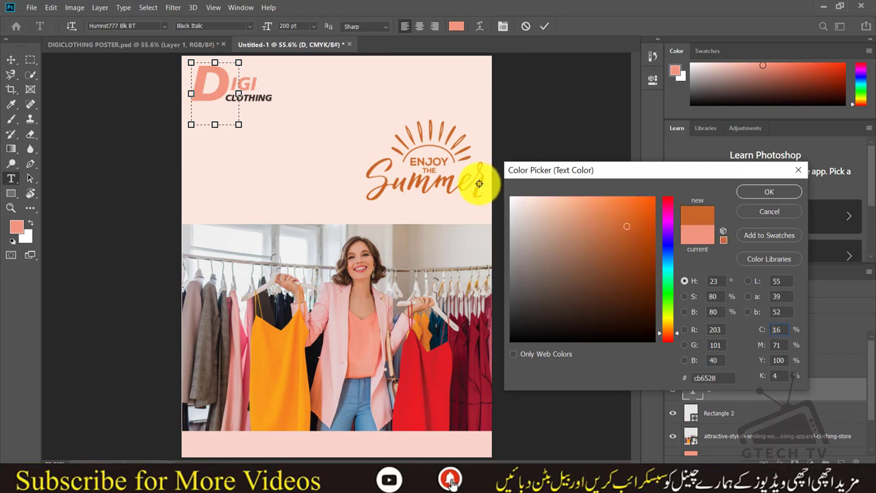
pyautogui.click(743, 191)
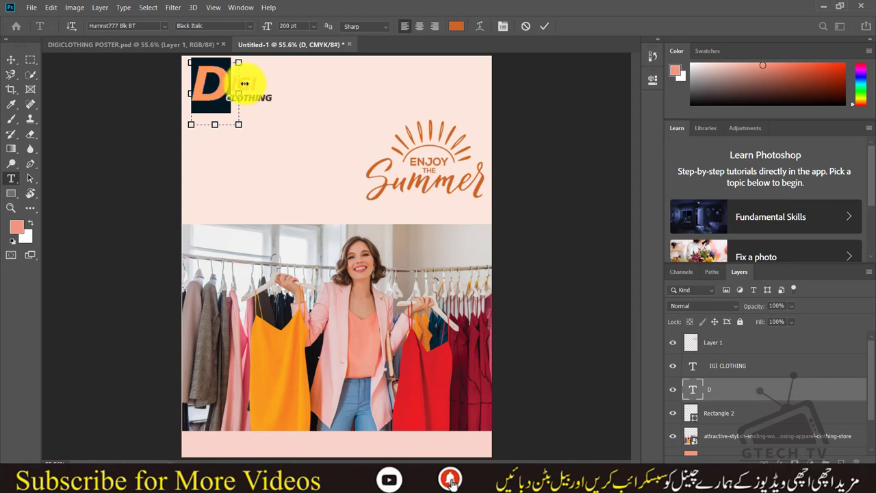
pyautogui.click(342, 111)
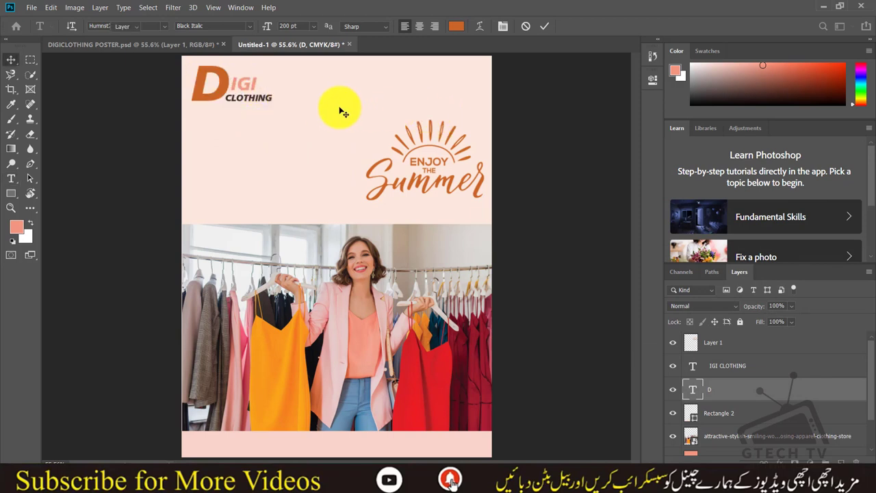
# Recolour the letters IGI to the same orange as the D.
pyautogui.click(235, 92)
pyautogui.hotkey('ctrl', 'a')
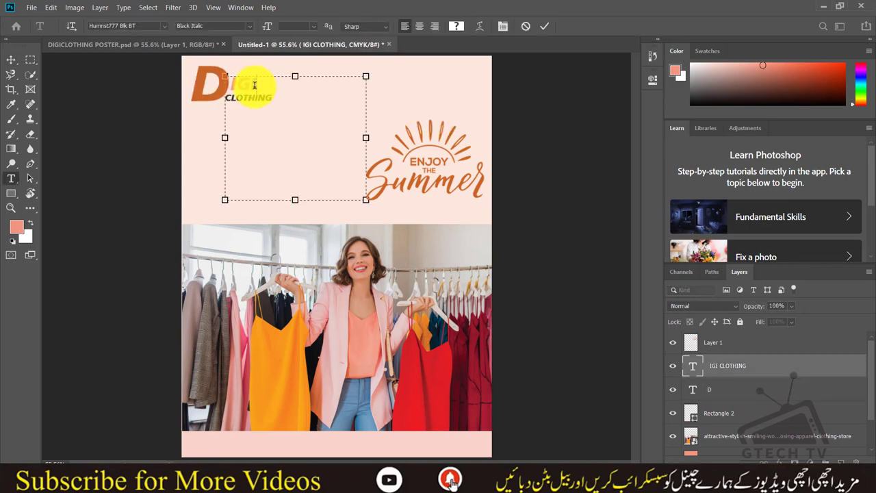
pyautogui.moveTo(260, 81); pyautogui.dragTo(231, 82)
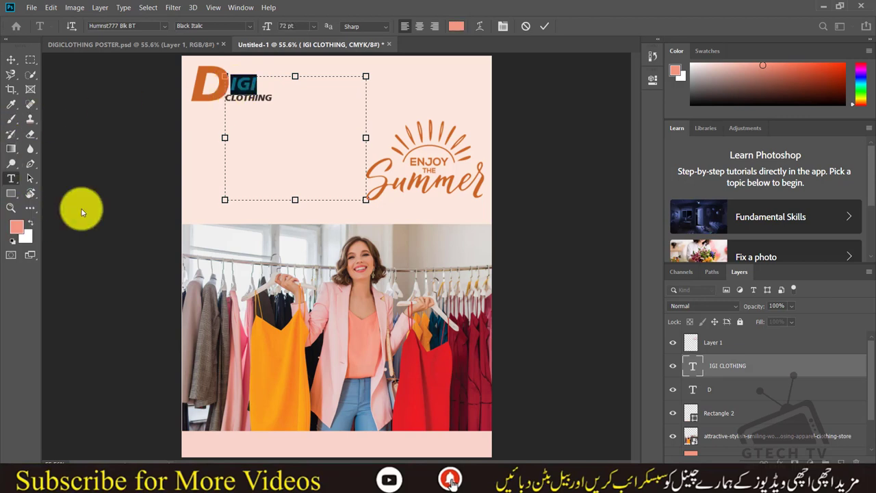
pyautogui.click(454, 27)
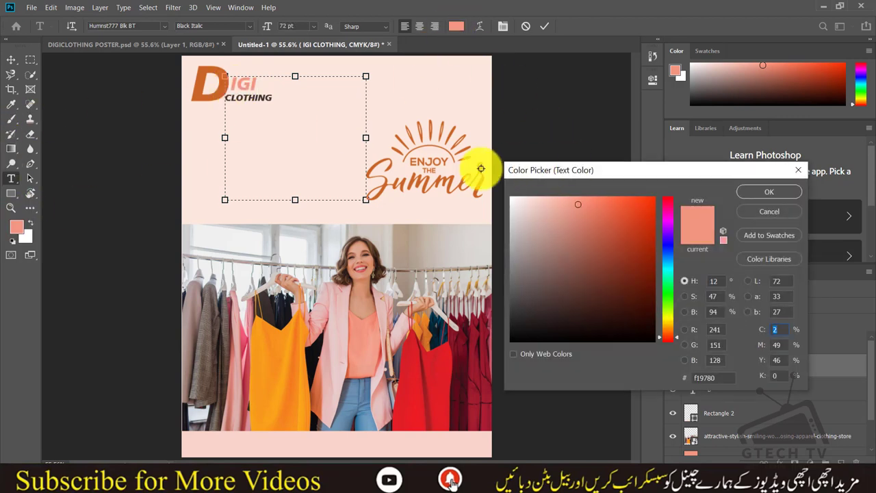
pyautogui.click(213, 97)
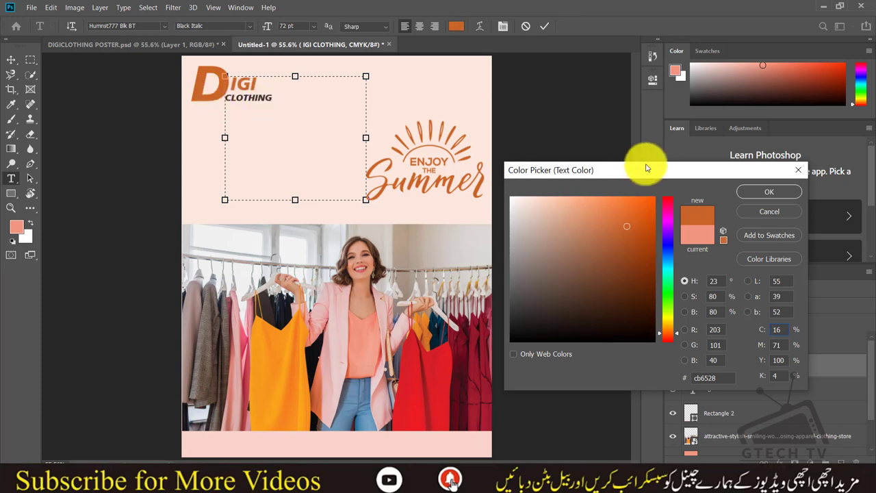
pyautogui.click(766, 195)
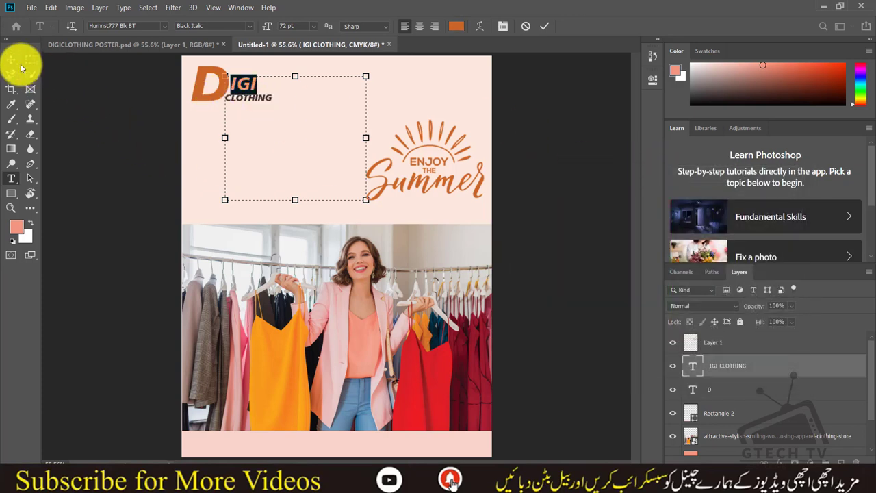
pyautogui.click(11, 59)
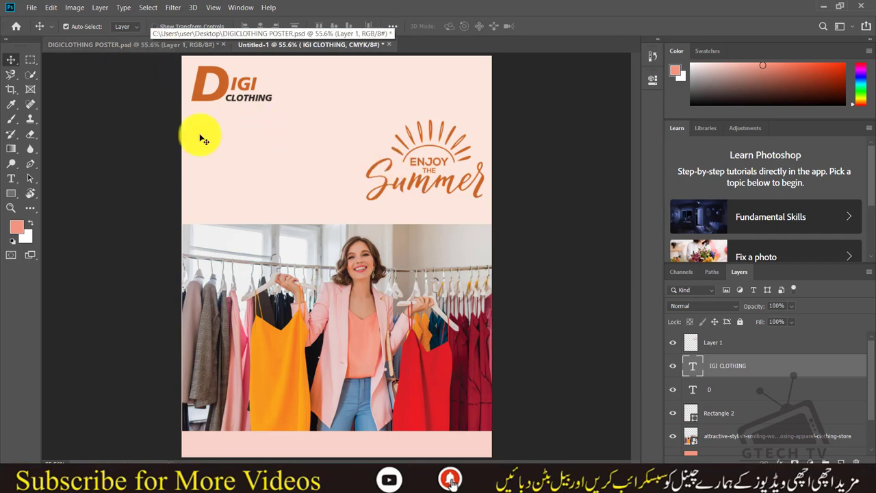
# Scale the clothing-store photo to about 89% and nudge it right to span the poster.
pyautogui.click(196, 238)
pyautogui.hotkey('ctrl', 't')
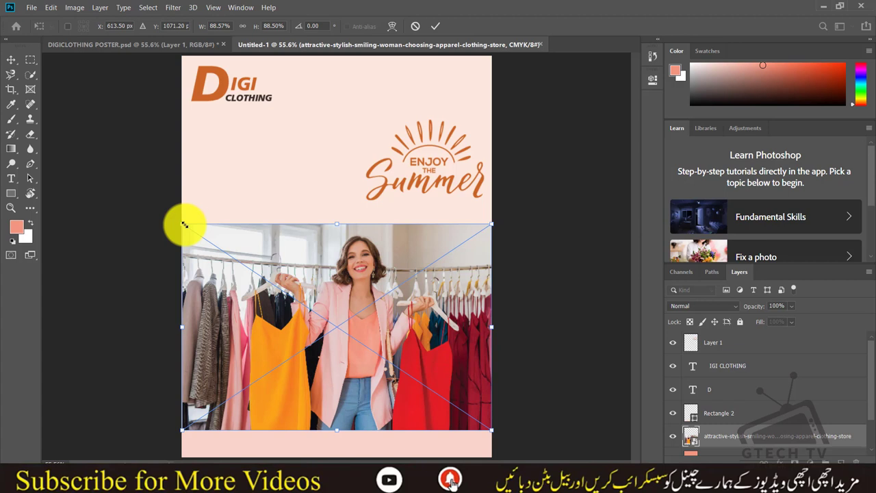
pyautogui.moveTo(184, 224); pyautogui.dragTo(183, 223)
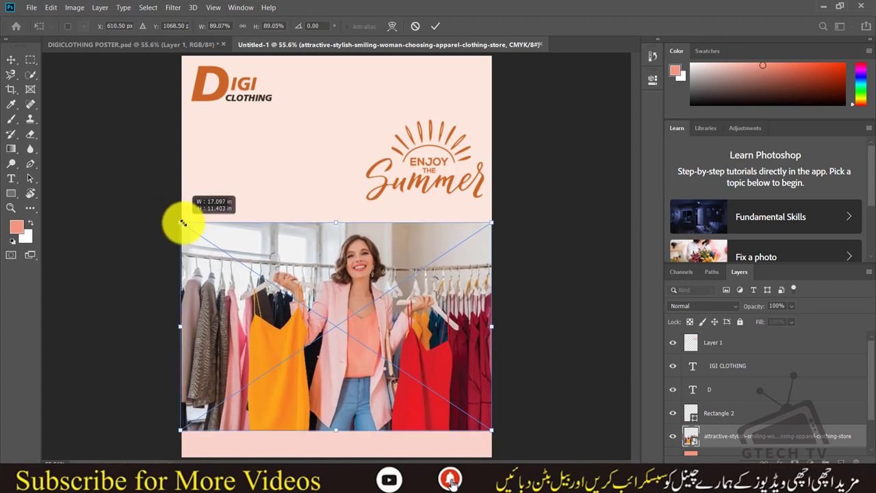
pyautogui.press('Right')
pyautogui.press('Right')
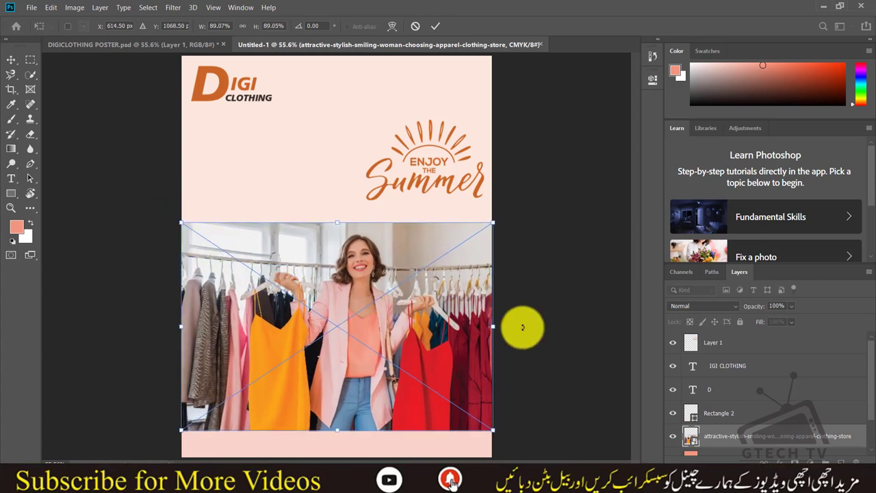
pyautogui.press('Right')
pyautogui.press('Right')
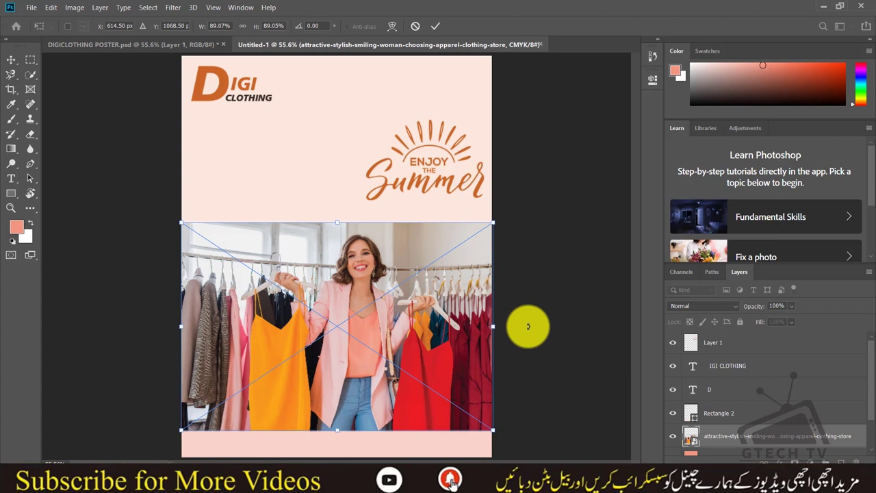
pyautogui.press('Return')
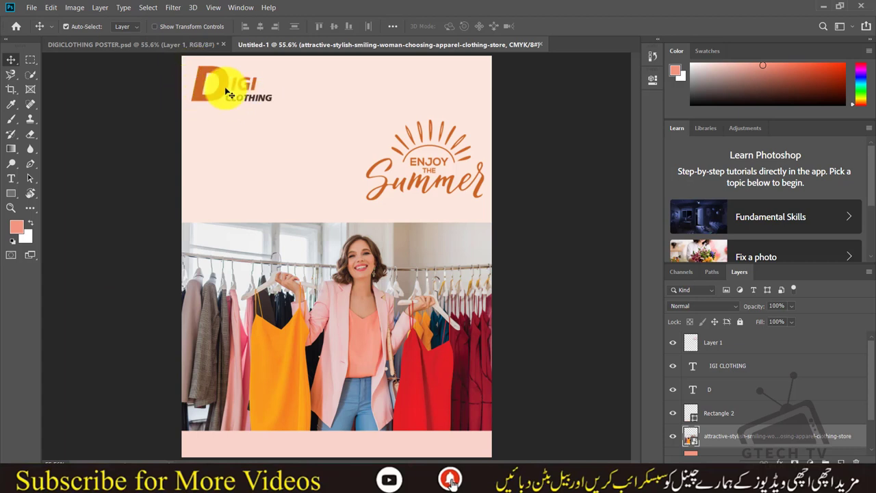
pyautogui.click(162, 48)
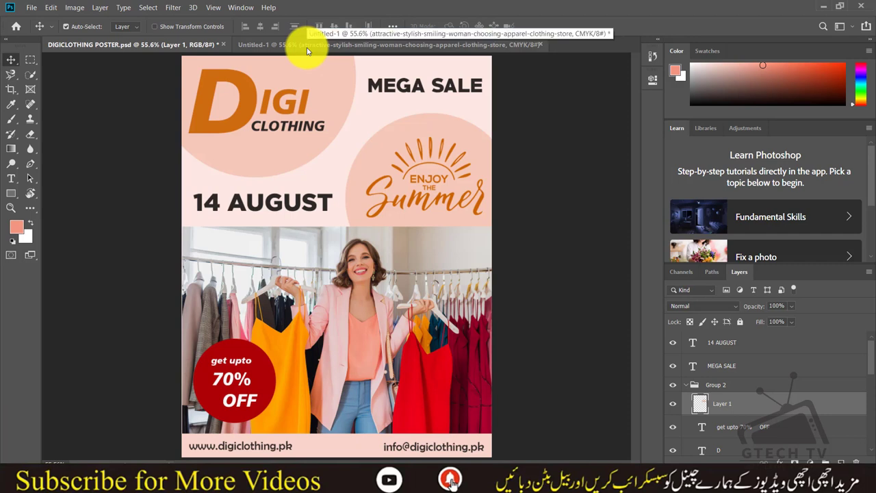
pyautogui.doubleClick(244, 448)
pyautogui.click(250, 445)
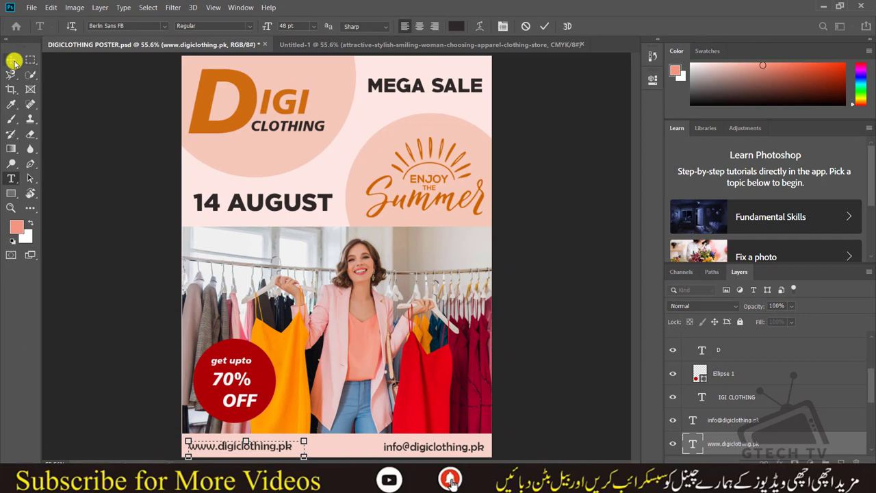
pyautogui.click(12, 60)
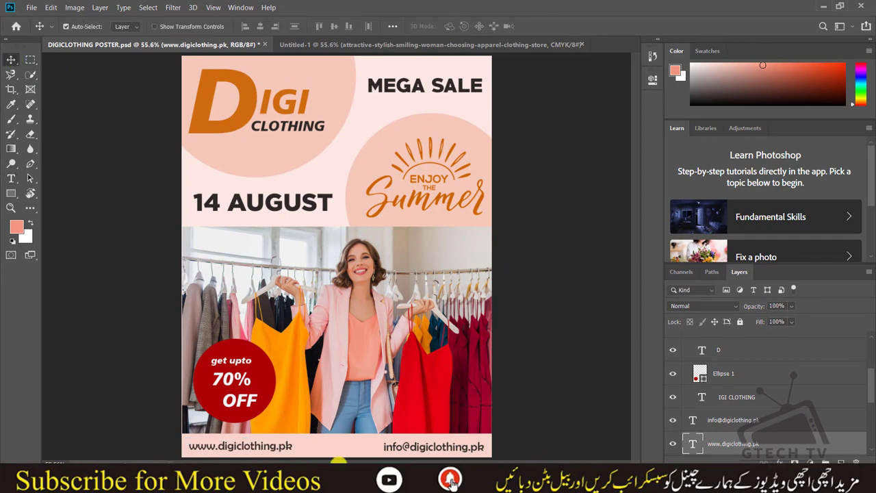
pyautogui.moveTo(336, 296)
pyautogui.mouseDown()
pyautogui.moveTo(394, 45)
pyautogui.moveTo(303, 336)
pyautogui.moveTo(241, 450)
pyautogui.mouseUp()
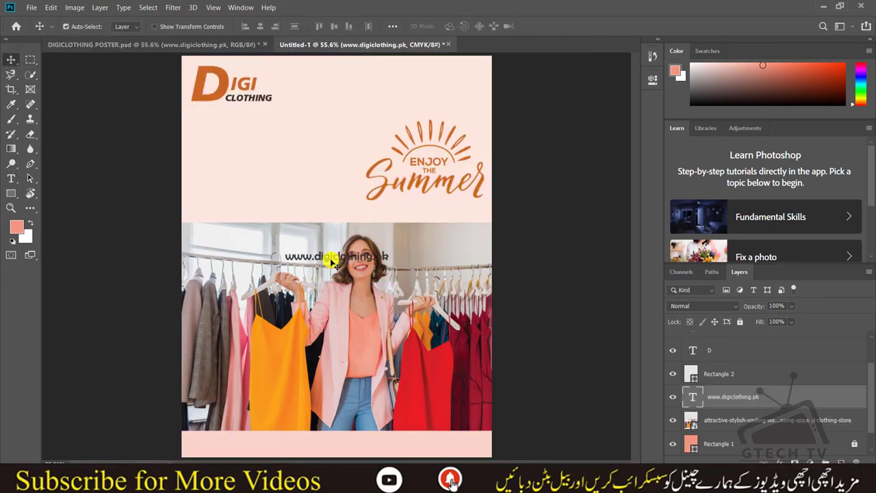
pyautogui.moveTo(317, 290)
pyautogui.mouseDown()
pyautogui.moveTo(231, 422)
pyautogui.moveTo(232, 449)
pyautogui.mouseUp()
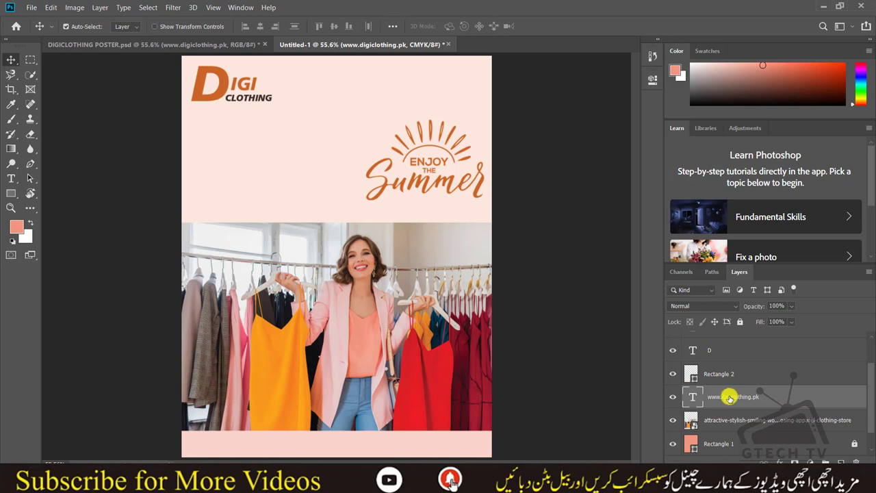
# Restack the website text above the pink strip layer and nudge it up slightly.
pyautogui.scroll(2, 732, 404)
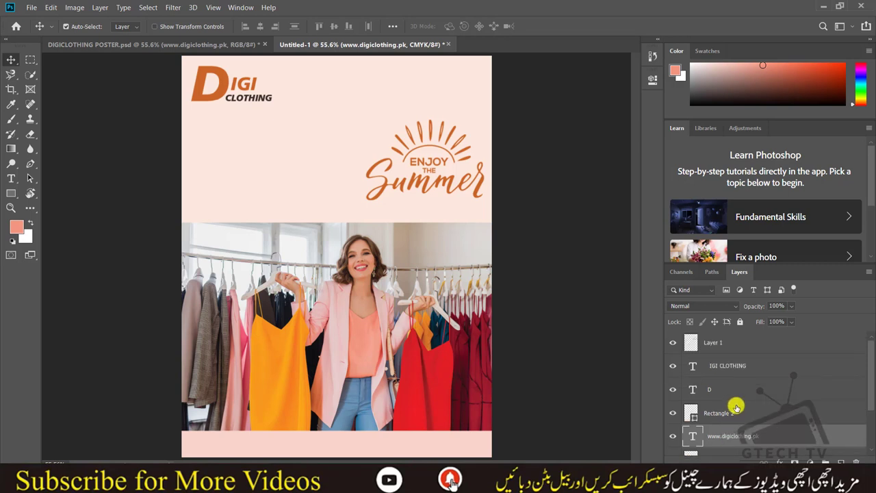
pyautogui.click(730, 346)
pyautogui.scroll(-3, 728, 374)
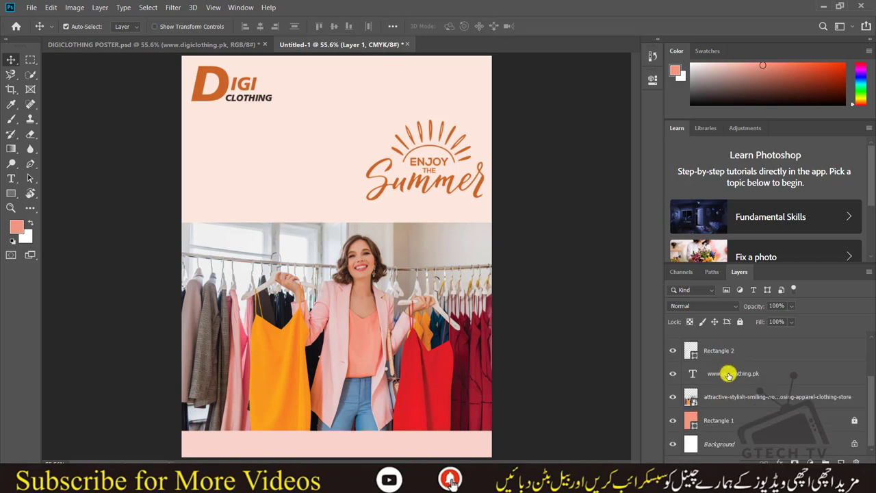
pyautogui.click(772, 369)
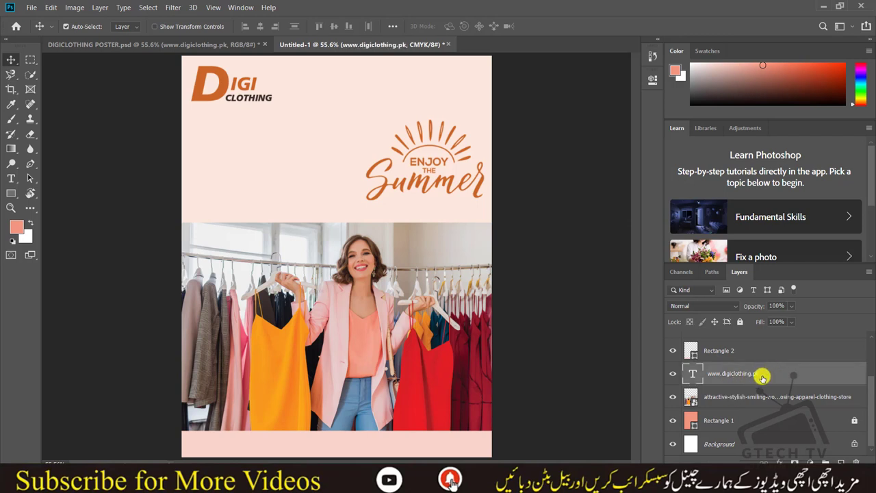
pyautogui.moveTo(761, 377)
pyautogui.mouseDown()
pyautogui.moveTo(758, 407)
pyautogui.moveTo(757, 339)
pyautogui.mouseUp()
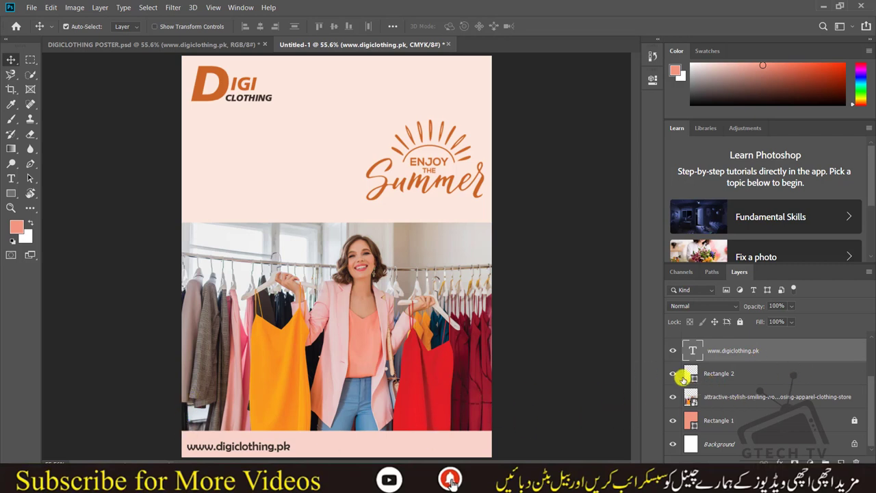
pyautogui.press('Up')
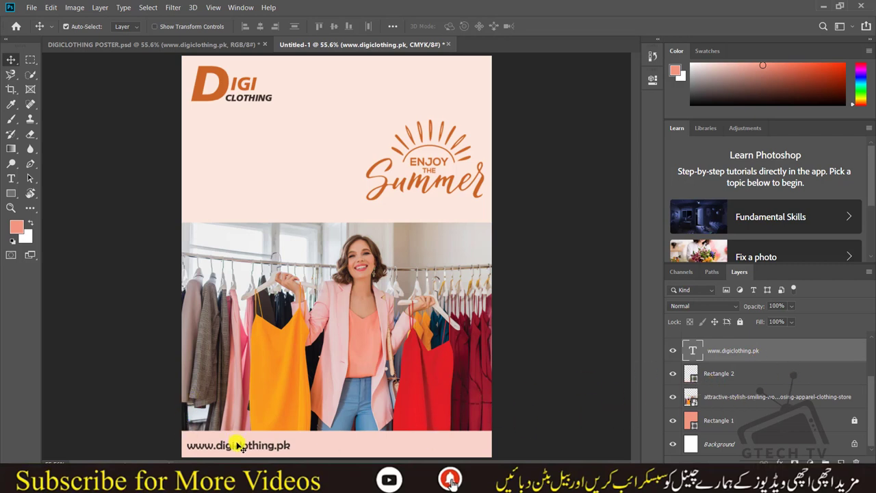
# Copy the contact e-mail text into Untitled-1 at the bottom strip's right side.
pyautogui.click(157, 46)
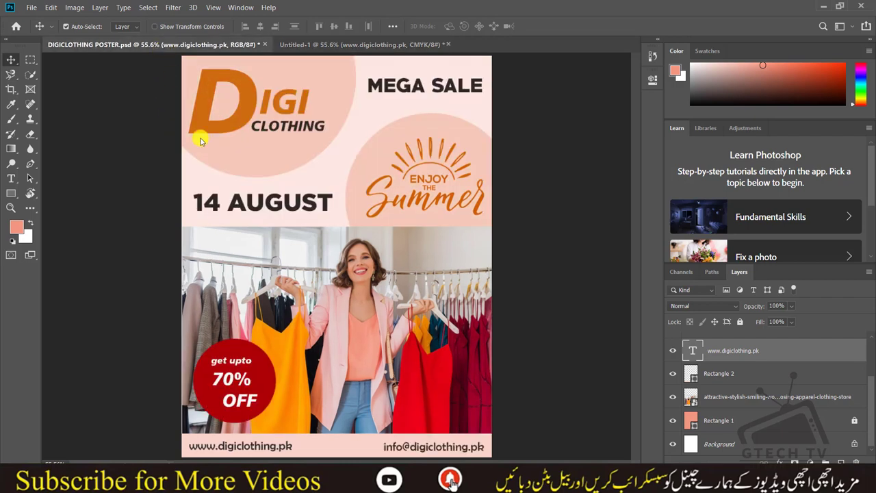
pyautogui.click(420, 448)
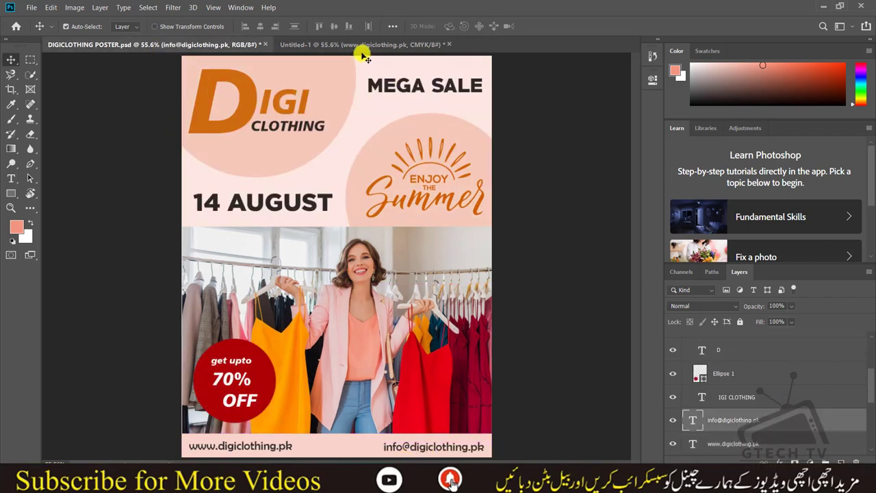
pyautogui.moveTo(359, 60); pyautogui.dragTo(436, 435)
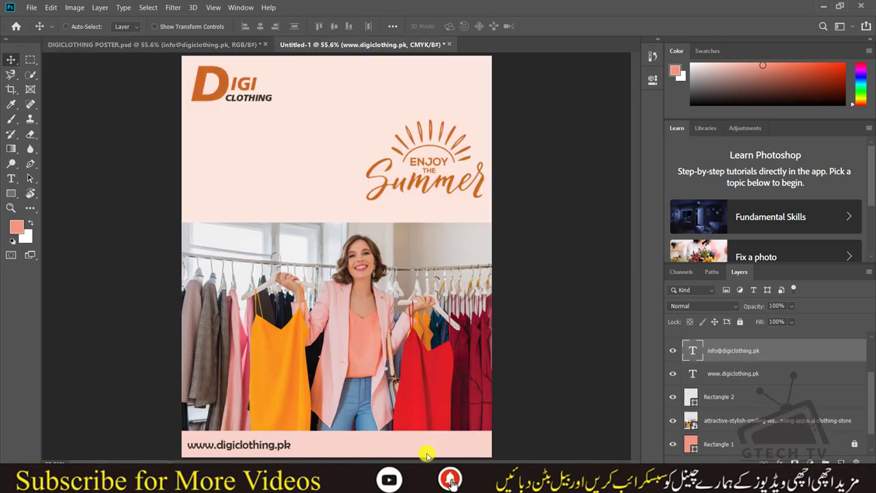
pyautogui.moveTo(342, 270); pyautogui.dragTo(438, 449)
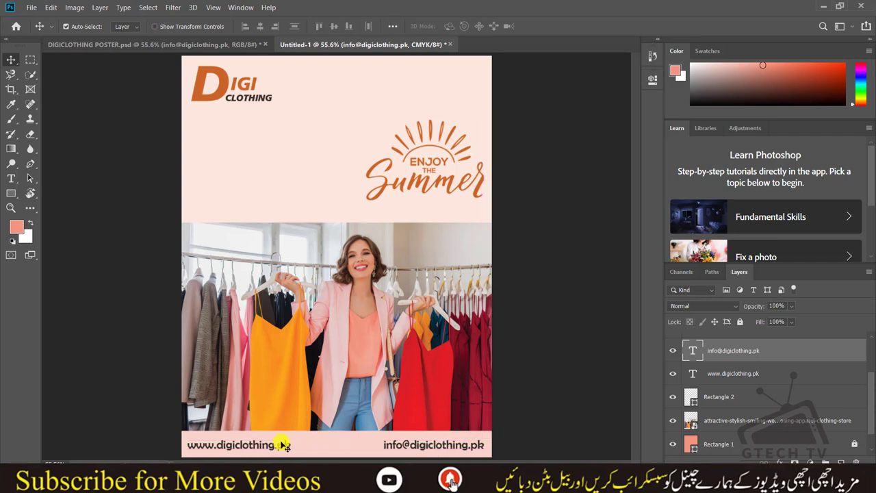
pyautogui.click(151, 44)
pyautogui.click(319, 44)
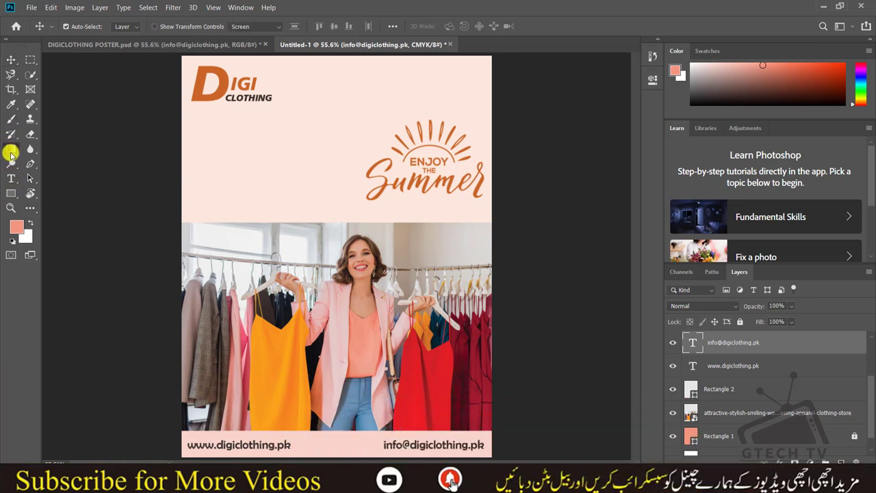
# Draw a 409 px circle with the Ellipse Tool over the photo's lower left.
pyautogui.click(11, 193)
pyautogui.rightClick(11, 193)
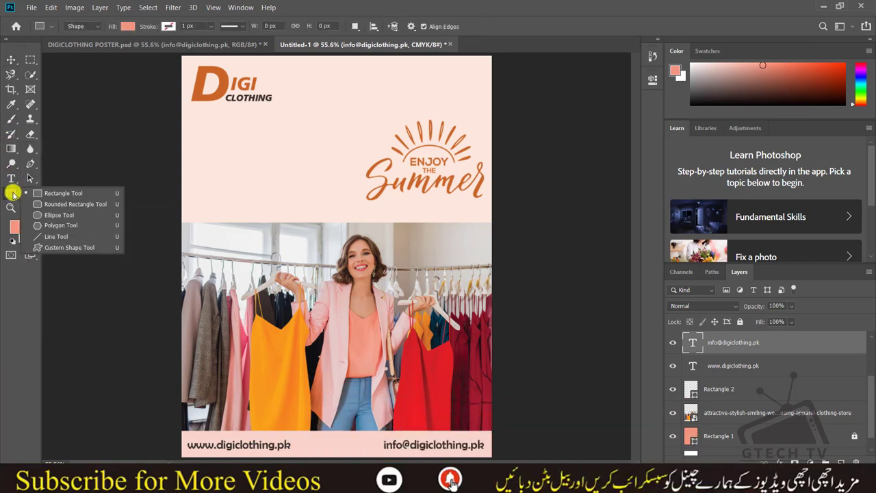
pyautogui.click(60, 216)
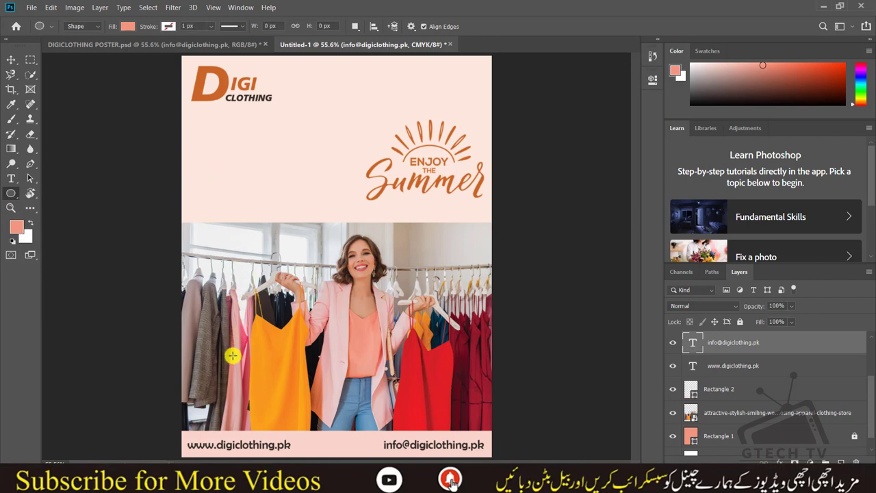
pyautogui.moveTo(215, 349); pyautogui.dragTo(332, 423)
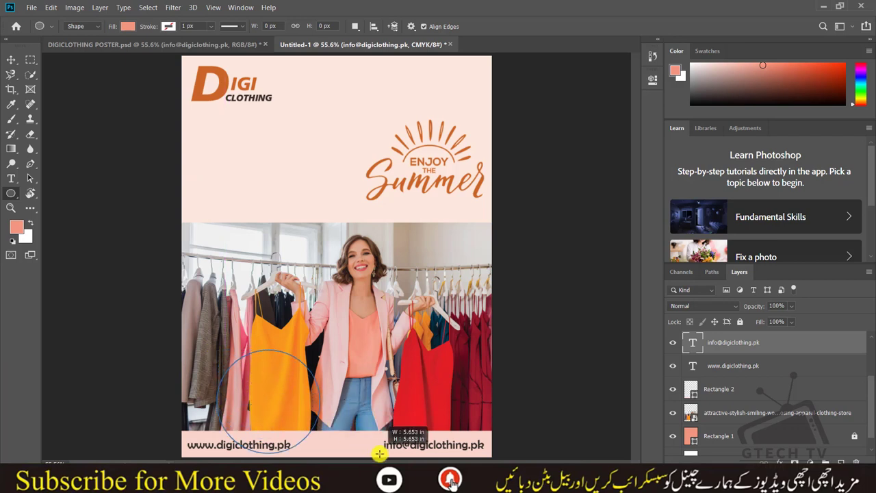
pyautogui.moveTo(333, 424); pyautogui.dragTo(375, 454)
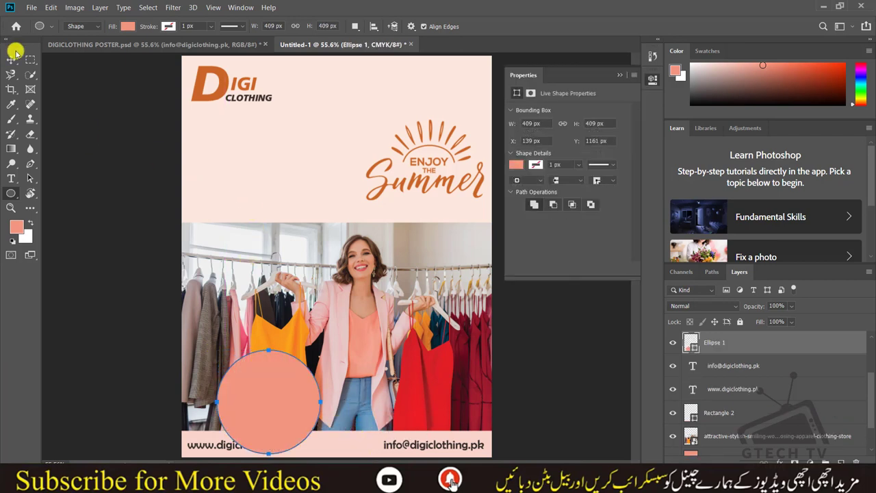
# Fill the circle with the dress's red and move it up and left.
pyautogui.click(519, 166)
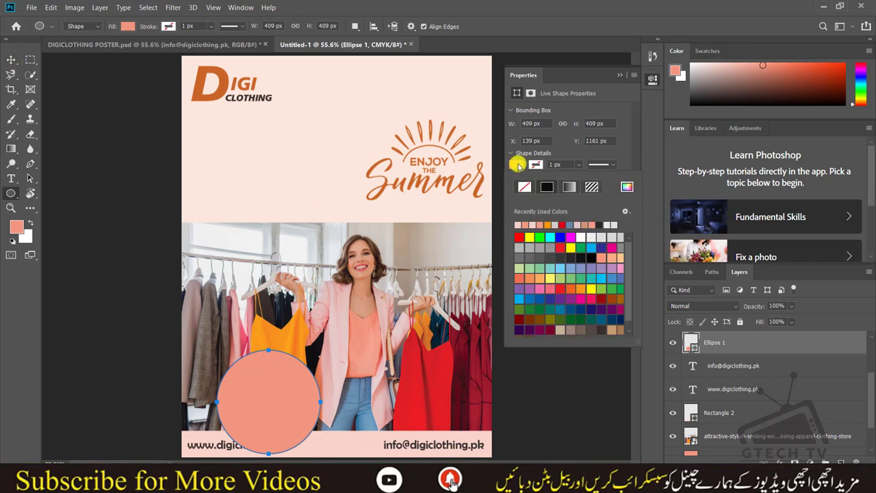
pyautogui.click(625, 187)
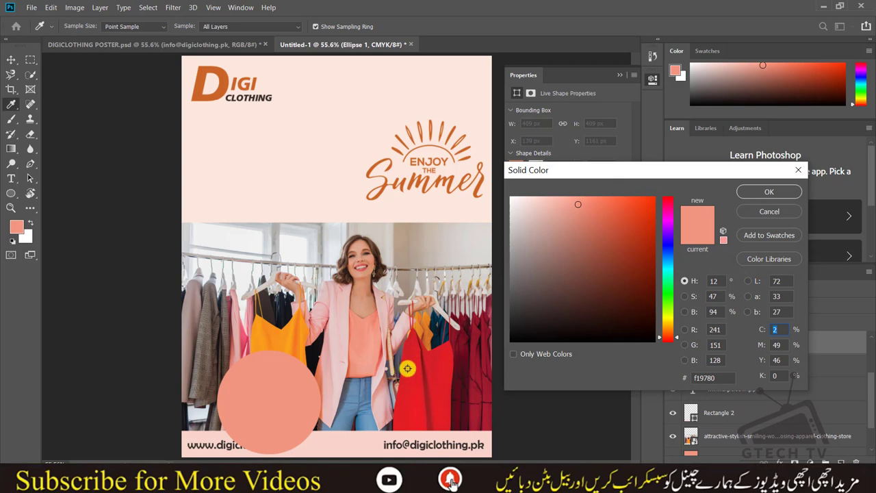
pyautogui.click(412, 372)
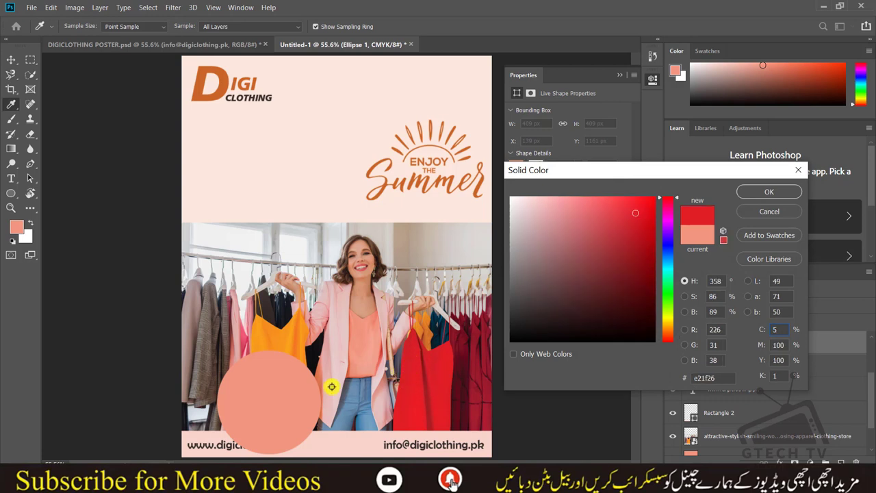
pyautogui.click(750, 191)
pyautogui.click(11, 60)
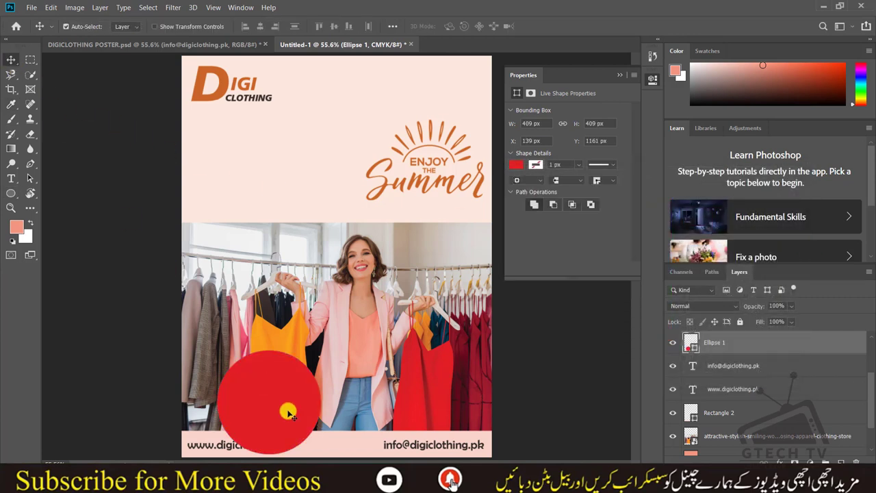
pyautogui.moveTo(288, 406)
pyautogui.mouseDown()
pyautogui.moveTo(258, 382)
pyautogui.moveTo(264, 373)
pyautogui.moveTo(238, 381)
pyautogui.mouseUp()
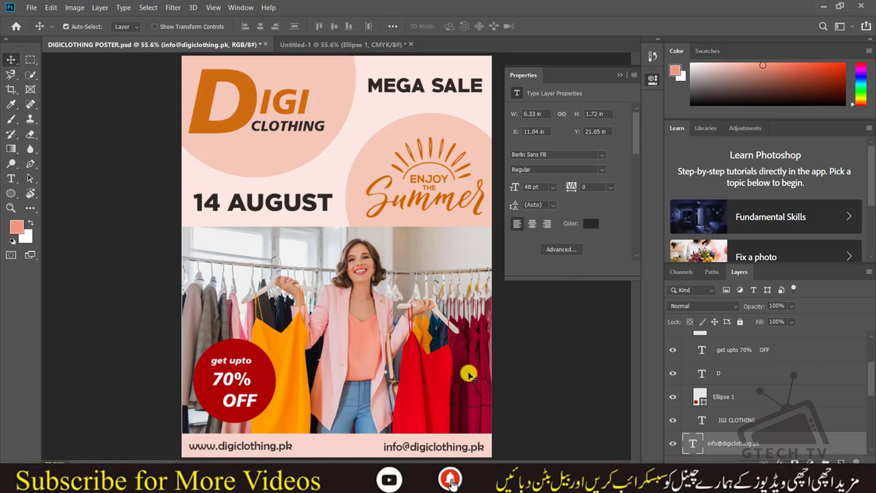
# Change the circle fill to a darker crimson (ad1e33), then show the reference poster.
pyautogui.click(306, 45)
pyautogui.click(516, 164)
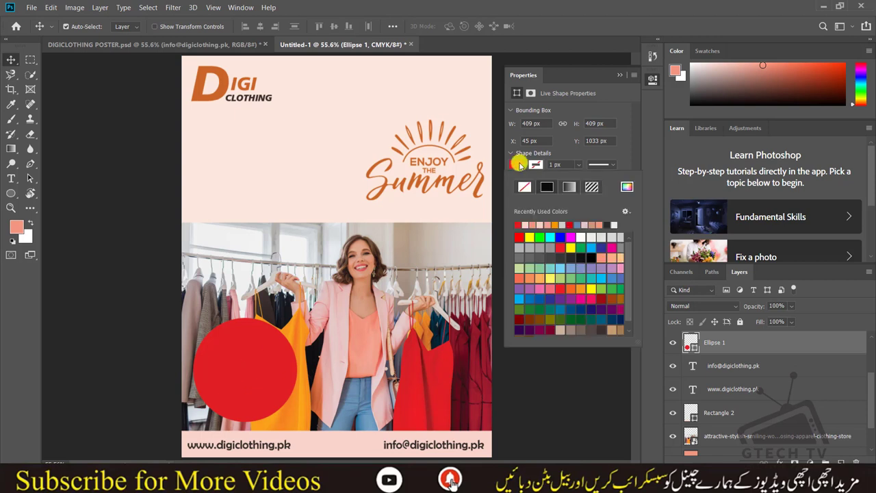
pyautogui.click(628, 185)
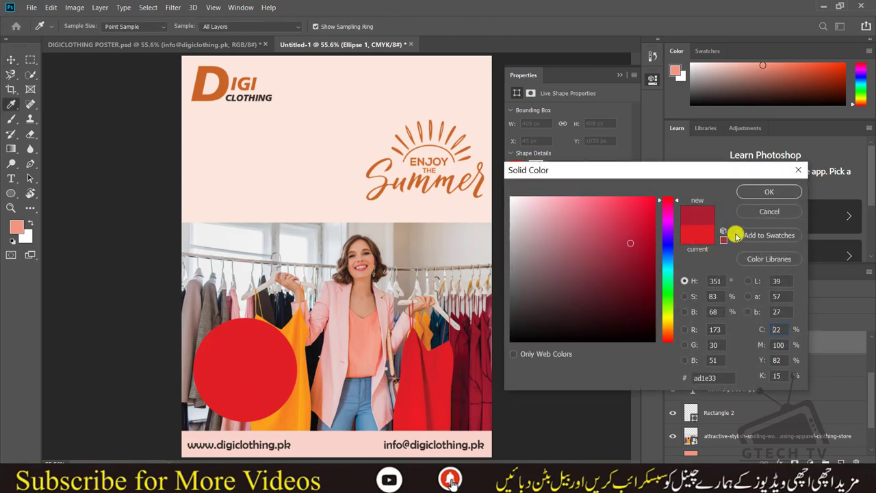
pyautogui.click(765, 192)
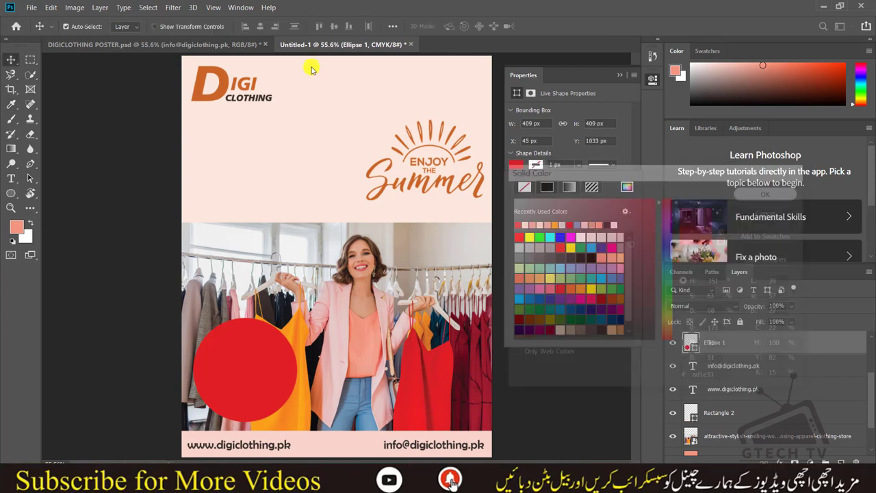
pyautogui.click(140, 44)
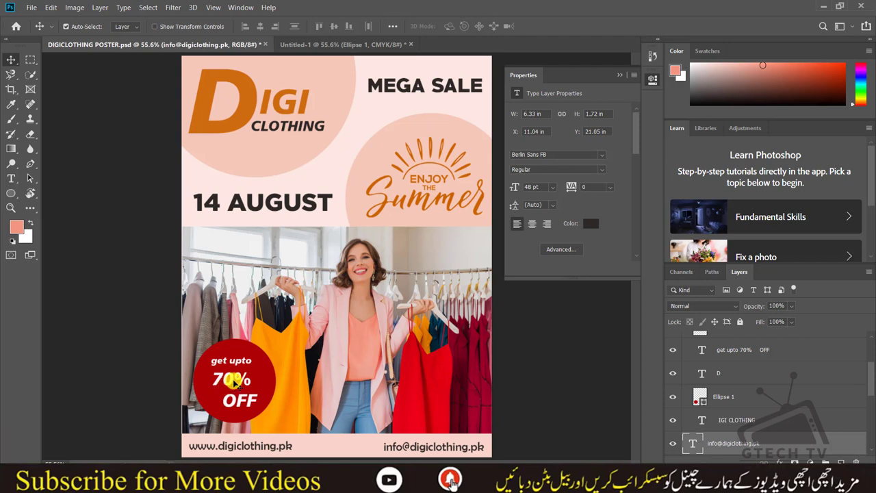
# Check the reference 'get upto 70% OFF' font (Humnst777 Blk BT Black Italic), then reselect Ellipse 1.
pyautogui.doubleClick(233, 381)
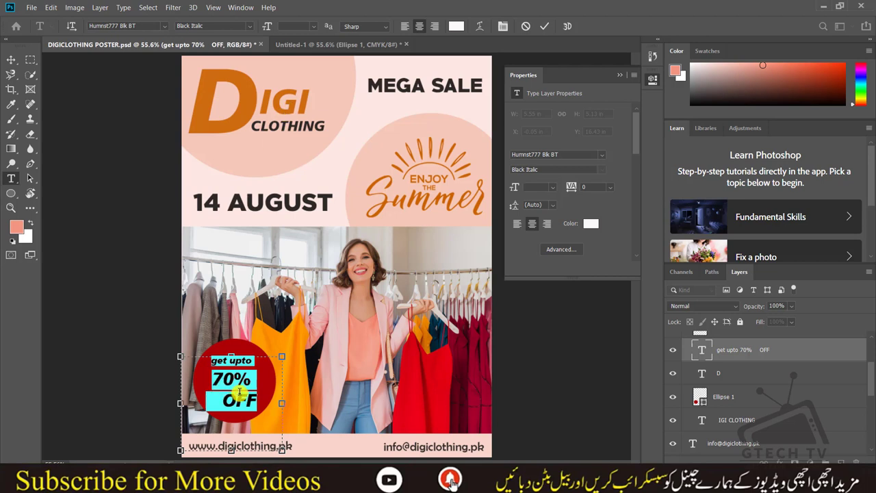
pyautogui.click(9, 61)
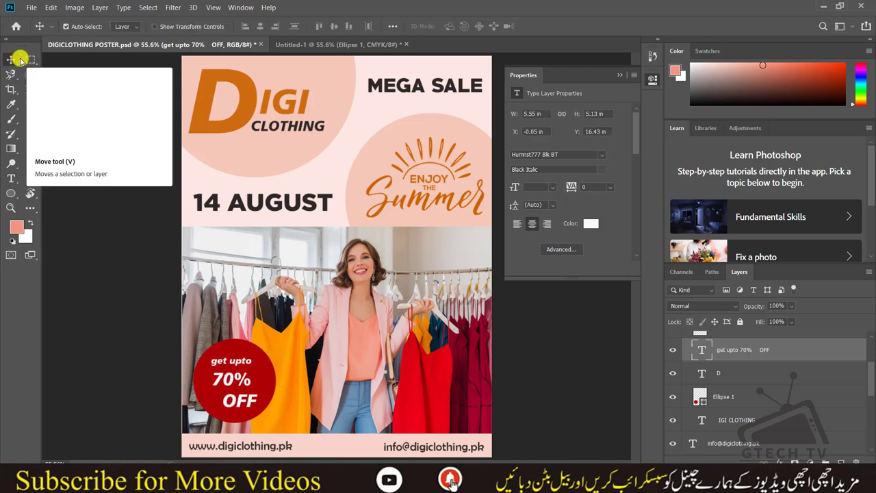
pyautogui.doubleClick(241, 401)
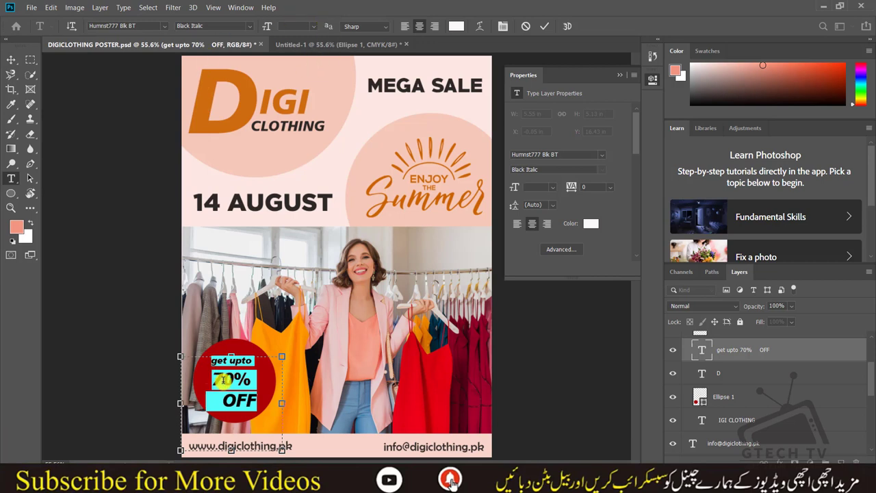
pyautogui.click(225, 375)
pyautogui.click(11, 61)
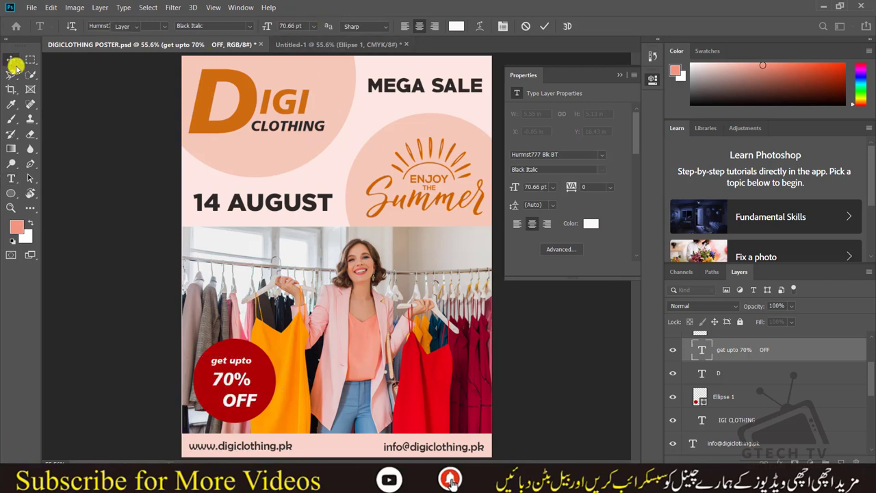
pyautogui.click(336, 44)
pyautogui.click(234, 316)
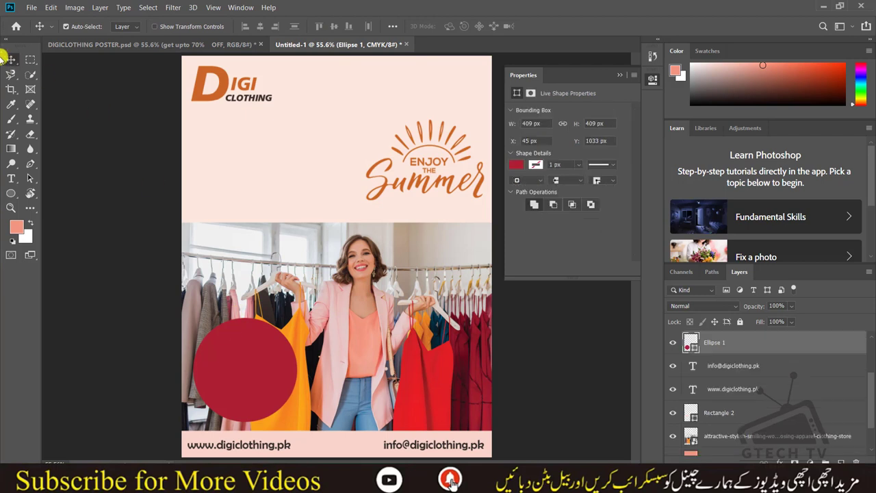
pyautogui.click(11, 178)
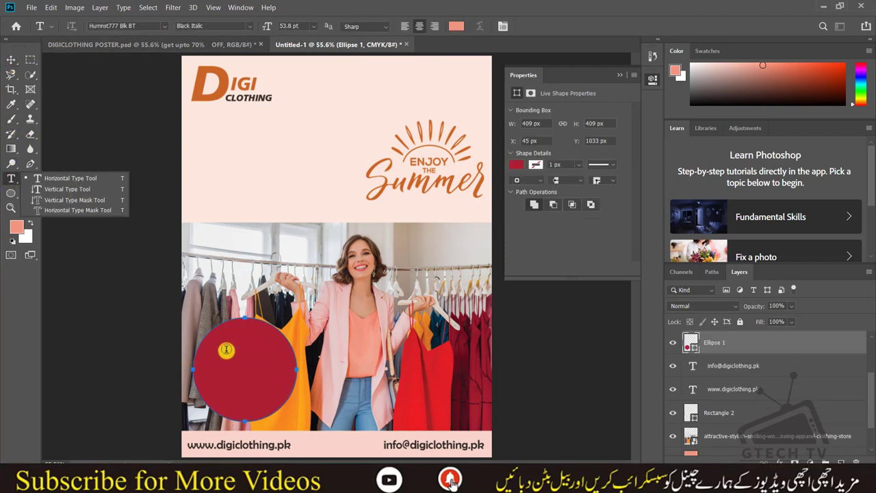
# Enter the sale text inside the red circle and set UPTO to 36 pt.
pyautogui.click(259, 392)
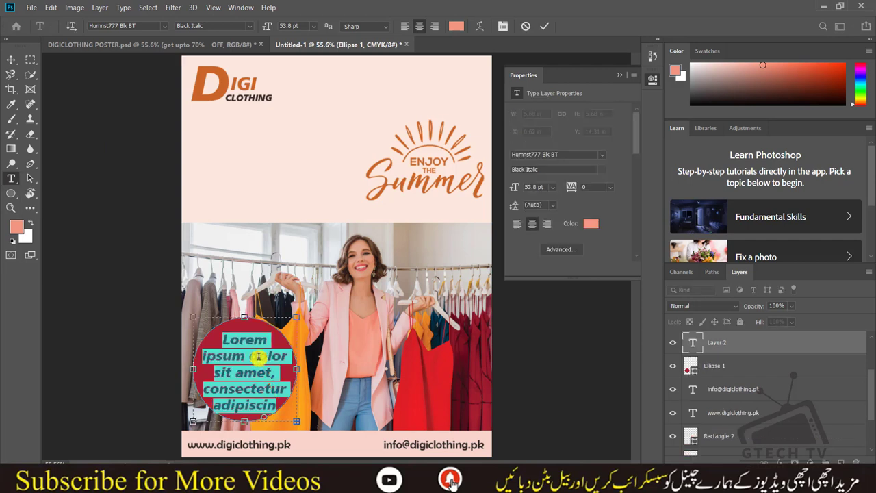
pyautogui.write('UPTO')
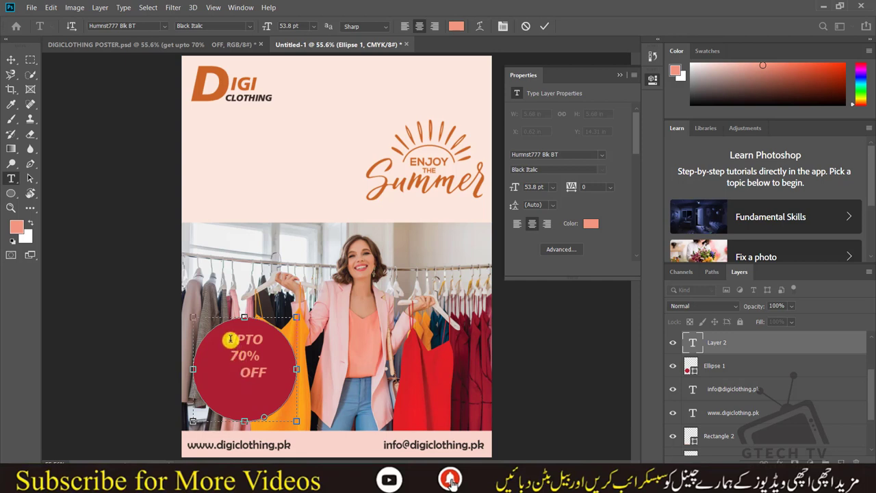
pyautogui.moveTo(227, 339); pyautogui.dragTo(274, 344)
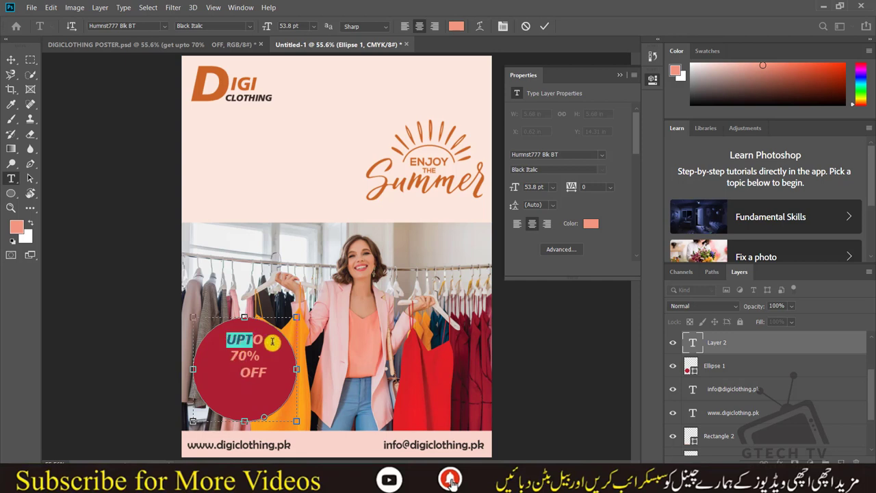
pyautogui.click(310, 29)
pyautogui.click(304, 147)
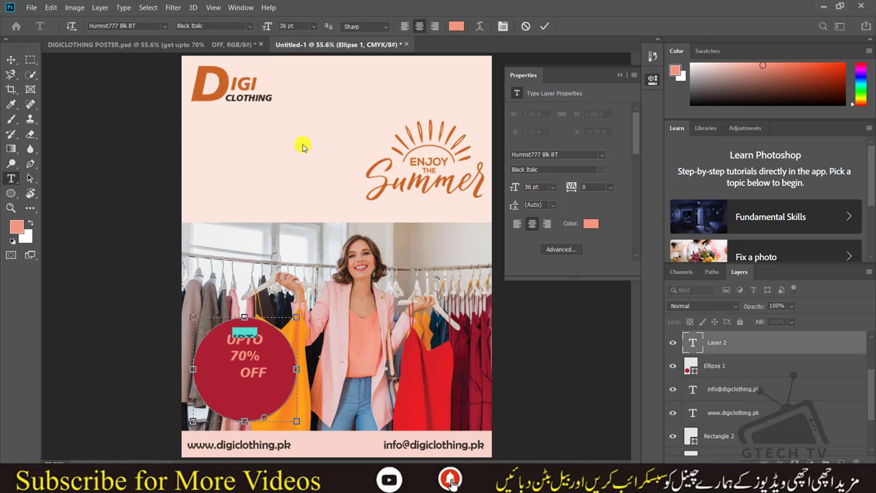
pyautogui.write('get upto')
# Make all the circle's text white and commit it.
pyautogui.moveTo(274, 390); pyautogui.dragTo(228, 343)
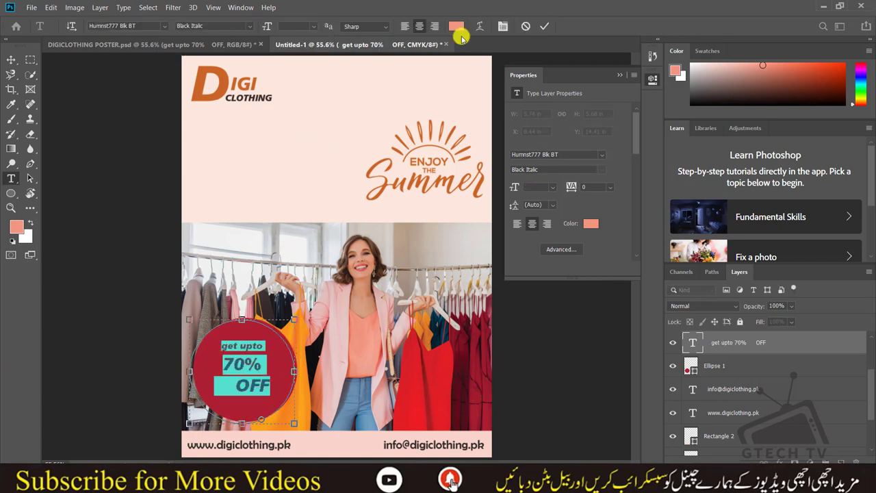
pyautogui.click(457, 26)
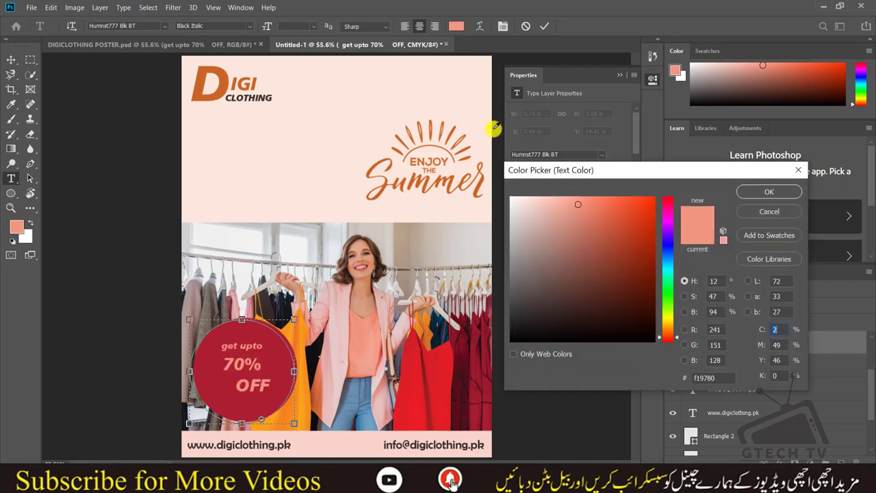
pyautogui.click(517, 205)
pyautogui.click(769, 192)
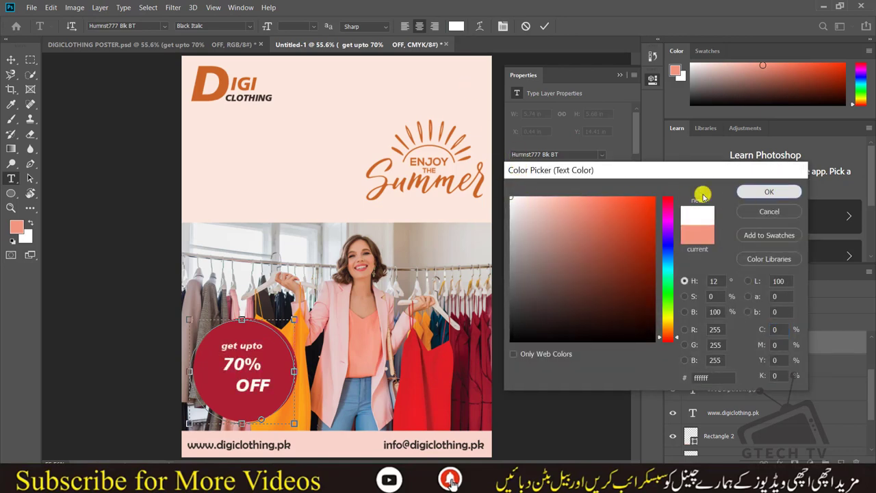
pyautogui.click(11, 60)
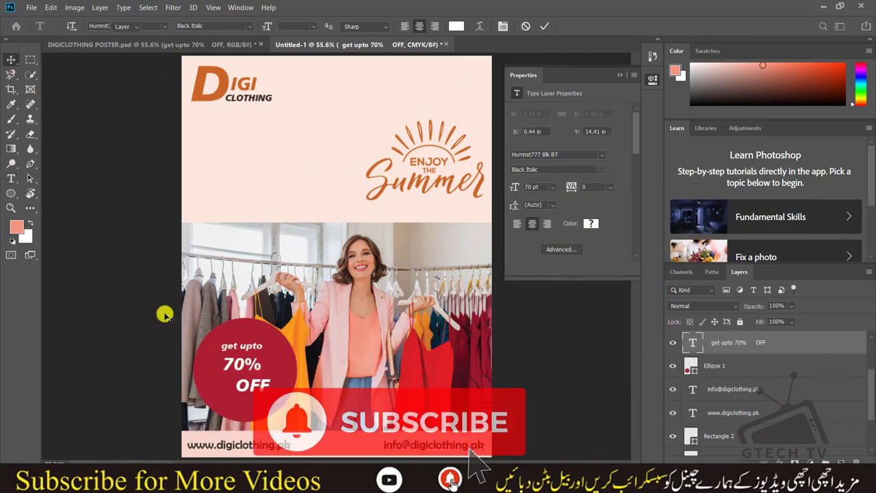
# Scale the crimson circle to about 83% (roughly 340 px) and shift it right and down.
pyautogui.hotkey('alt', '[')
pyautogui.hotkey('ctrl', 't')
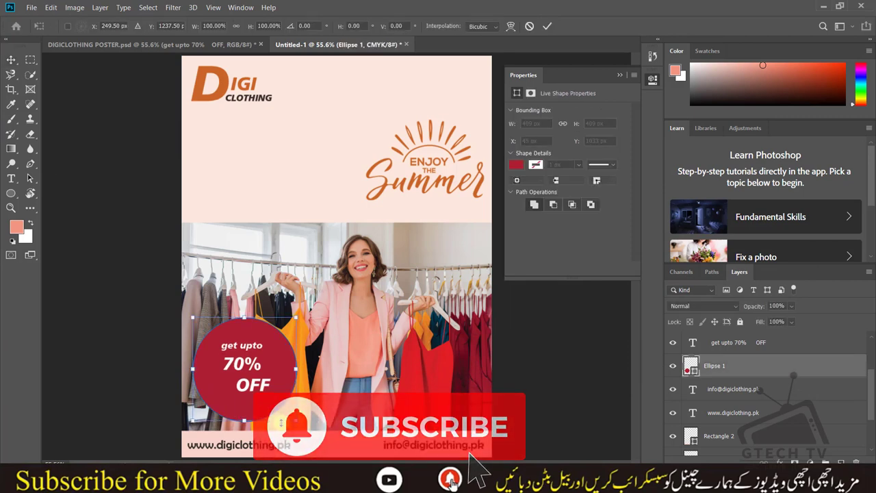
pyautogui.moveTo(296, 419); pyautogui.dragTo(288, 399)
pyautogui.moveTo(210, 366); pyautogui.dragTo(220, 376)
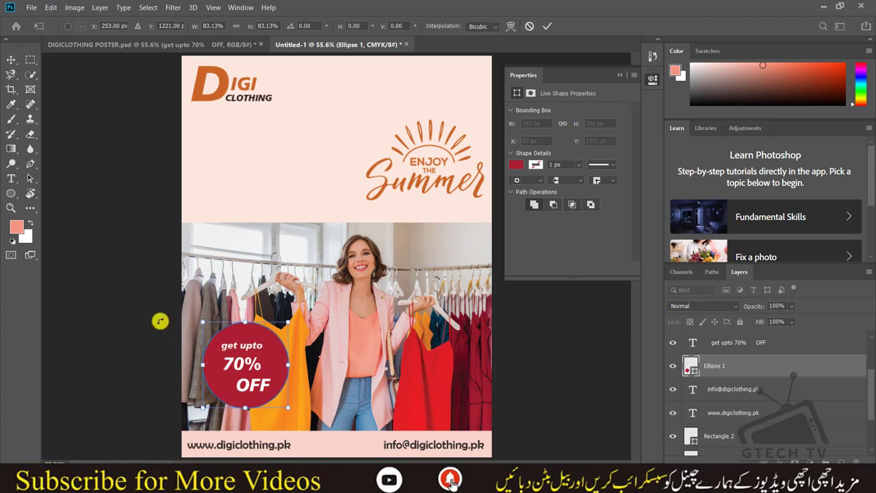
pyautogui.click(11, 60)
pyautogui.click(270, 405)
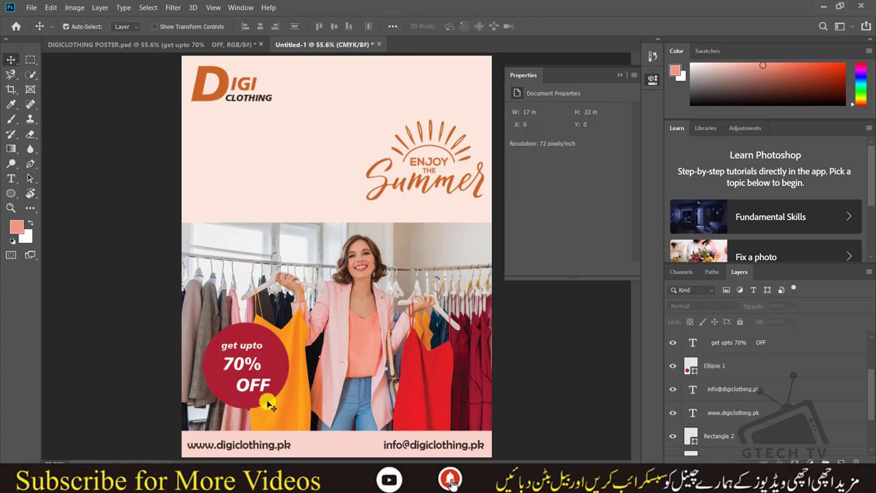
pyautogui.click(195, 45)
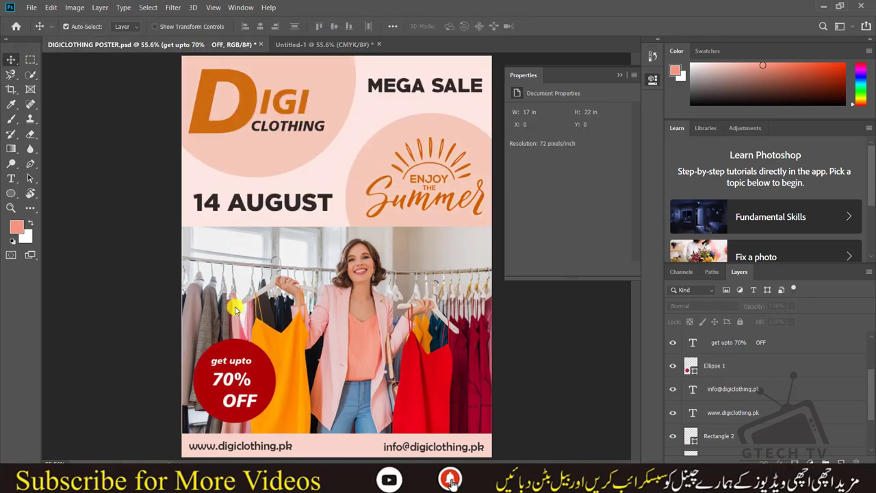
pyautogui.click(226, 380)
pyautogui.click(301, 46)
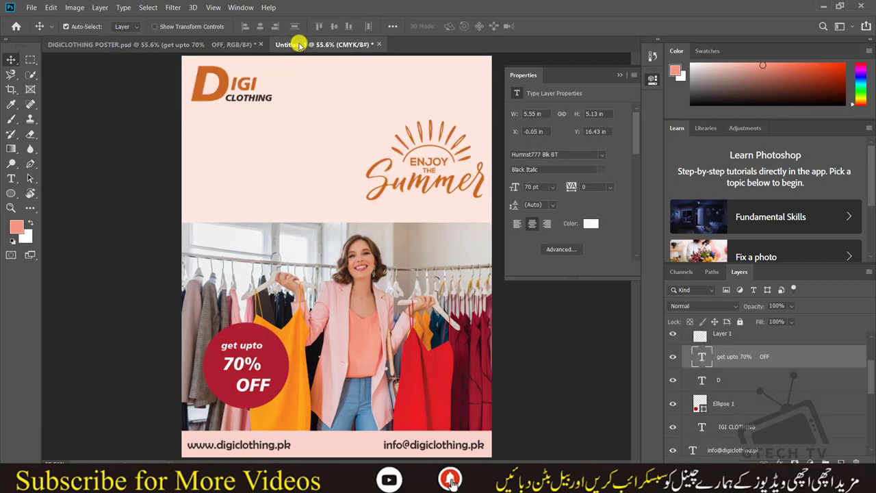
pyautogui.click(208, 46)
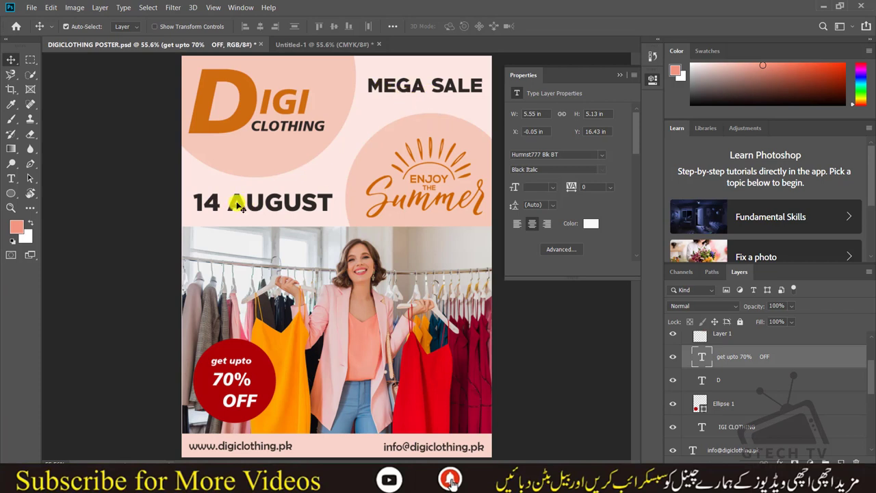
pyautogui.click(315, 44)
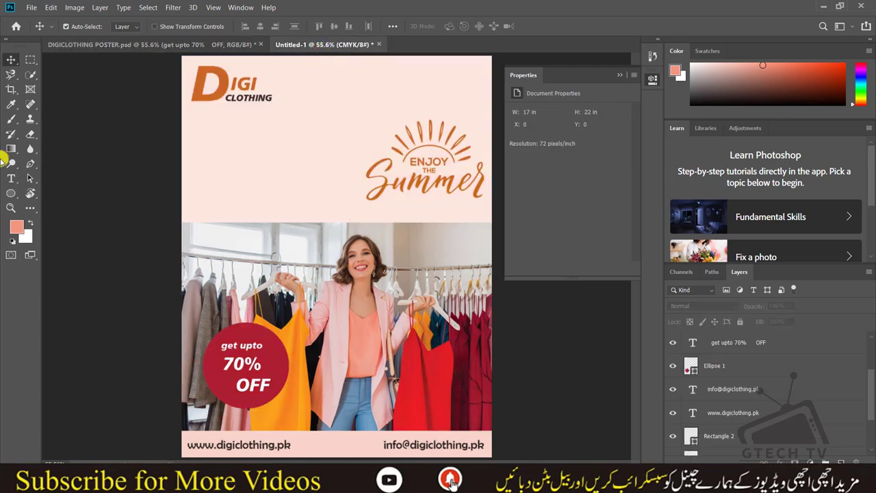
pyautogui.click(11, 178)
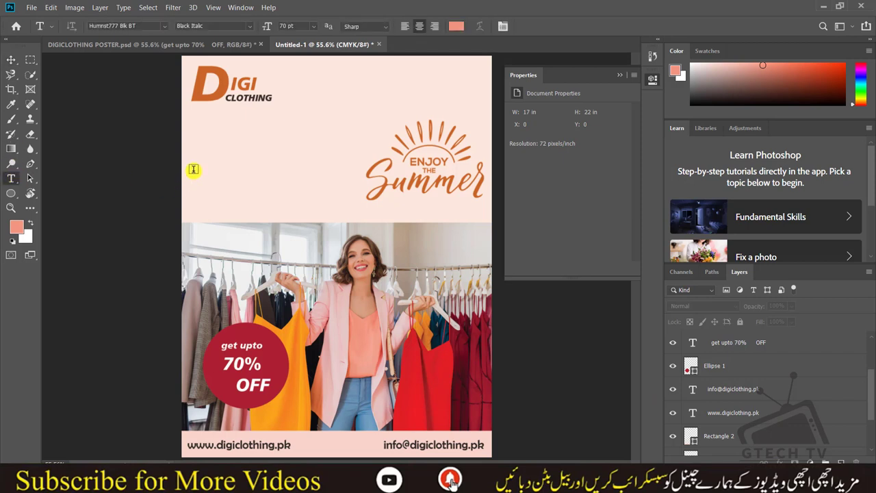
# Add a '14 AUGUST' date text box in the poster's upper-left area and commit it.
pyautogui.moveTo(194, 169); pyautogui.dragTo(321, 206)
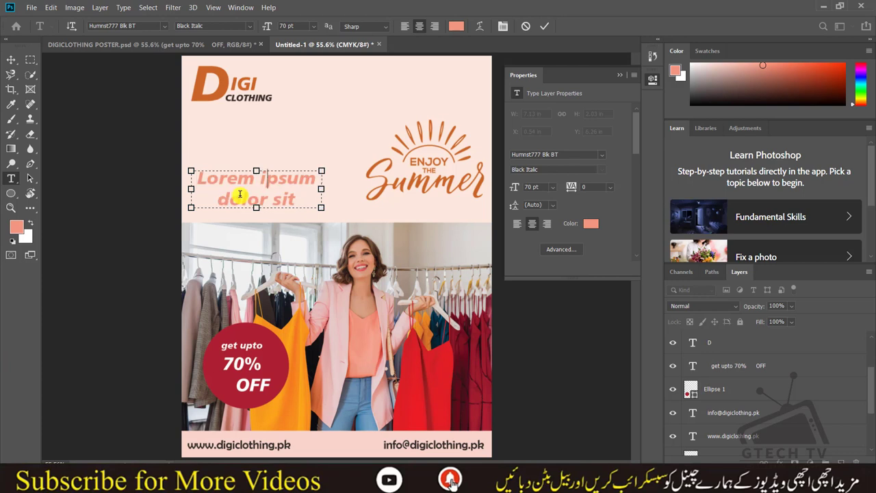
pyautogui.write('14')
pyautogui.press('capslock')
pyautogui.write('AU')
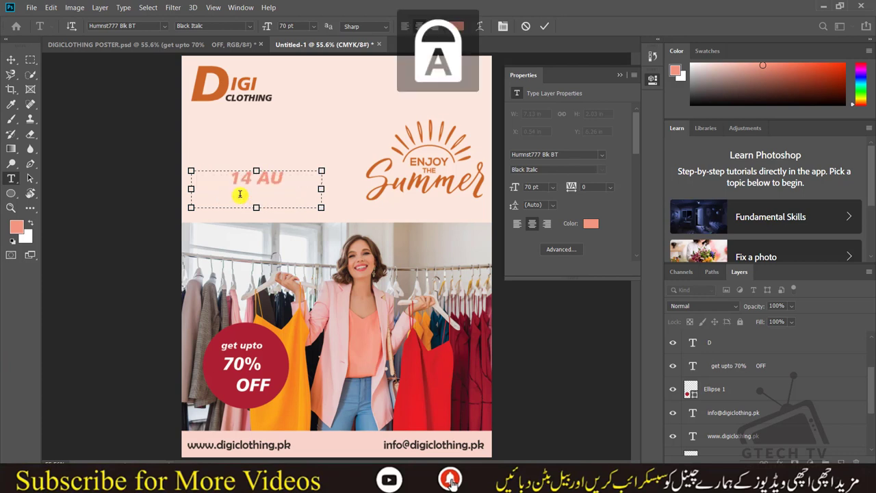
pyautogui.write('GUST')
pyautogui.press('capslock')
pyautogui.hotkey('ctrl', 'Return')
pyautogui.press('v')
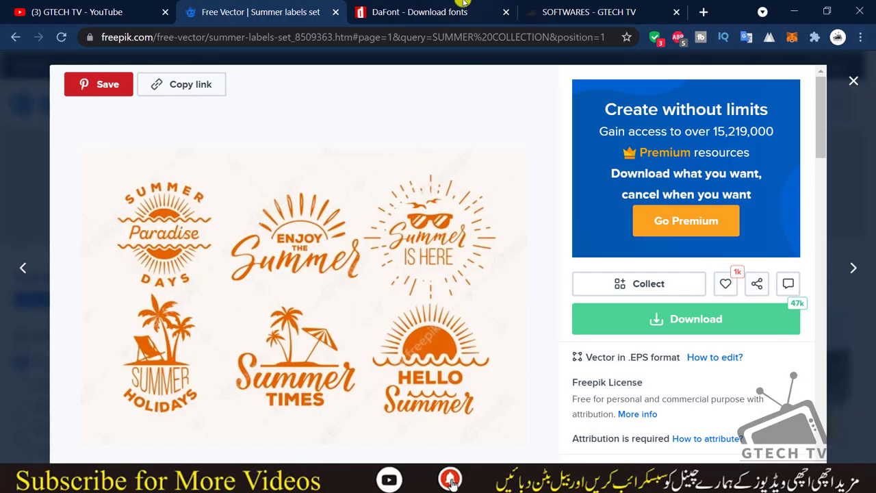
# Go to DaFont and open the Basic > Sans serif font category.
pyautogui.click(452, 9)
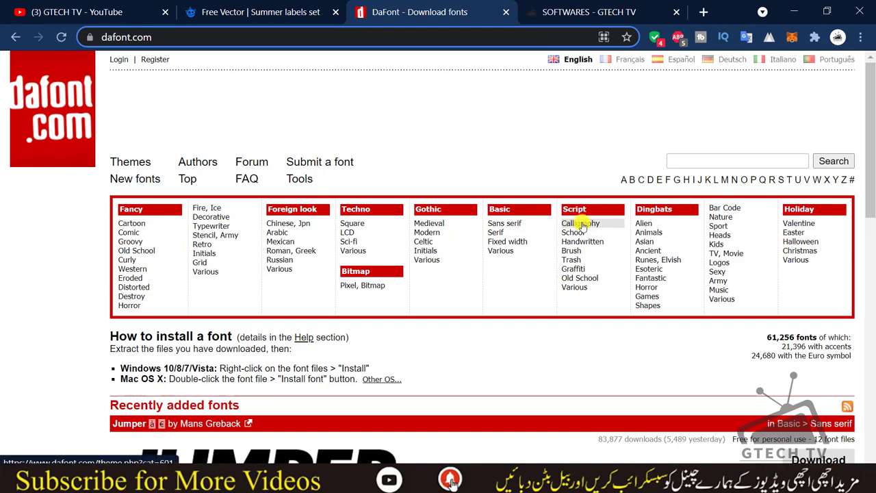
pyautogui.scroll(-6, 299, 260)
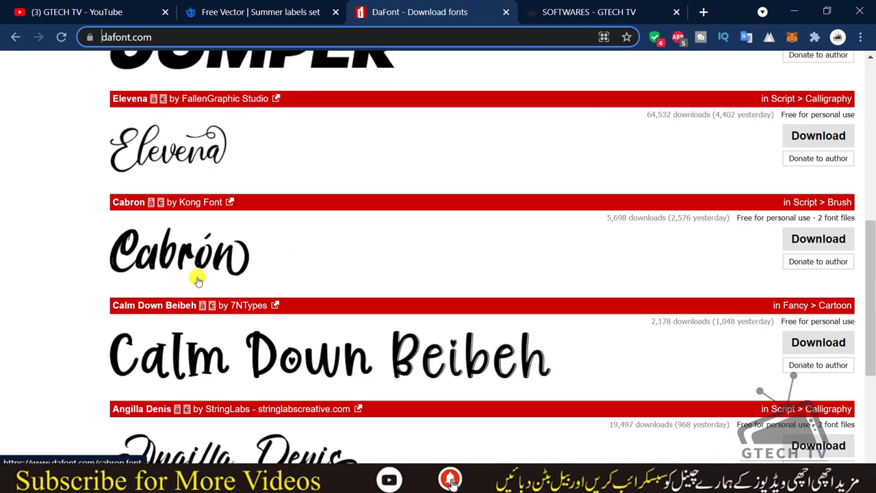
pyautogui.scroll(2, 228, 245)
pyautogui.scroll(1, 228, 244)
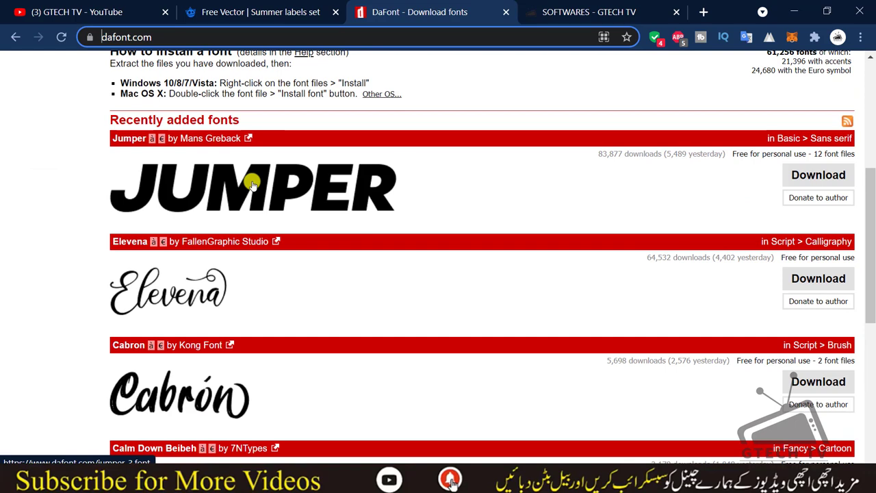
pyautogui.scroll(3, 263, 183)
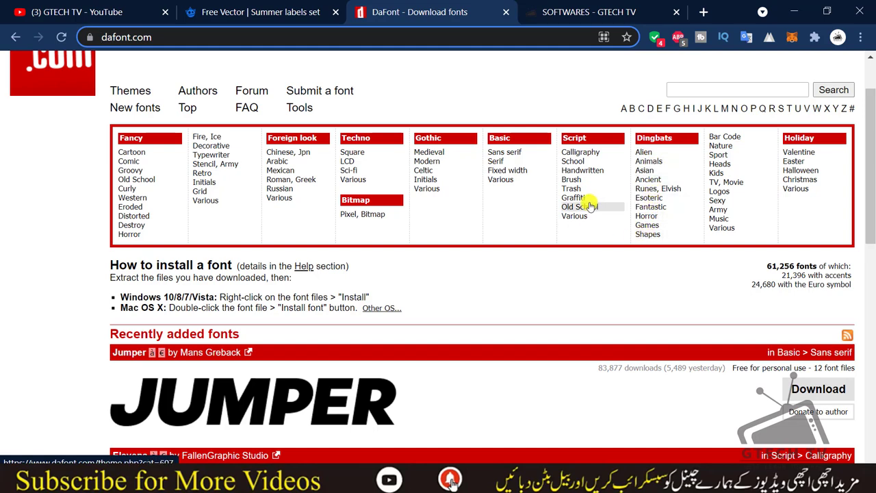
pyautogui.click(498, 153)
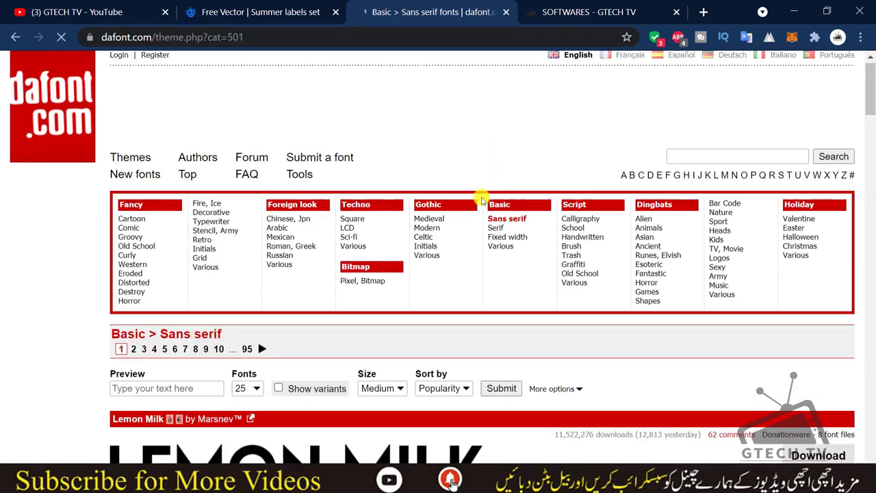
# Begin the custom preview text with 'DIGI' in the Preview field.
pyautogui.scroll(-3, 249, 252)
pyautogui.scroll(-3, 264, 243)
pyautogui.scroll(7, 579, 348)
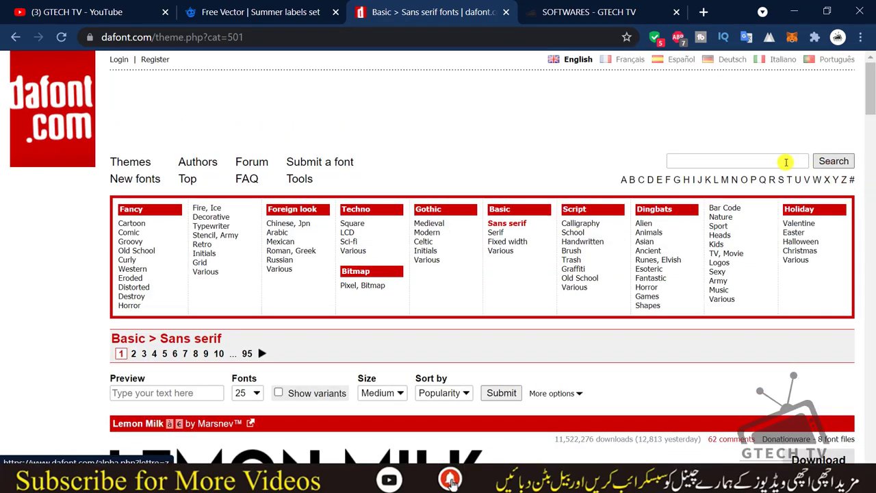
pyautogui.scroll(-2, 759, 184)
pyautogui.click(207, 250)
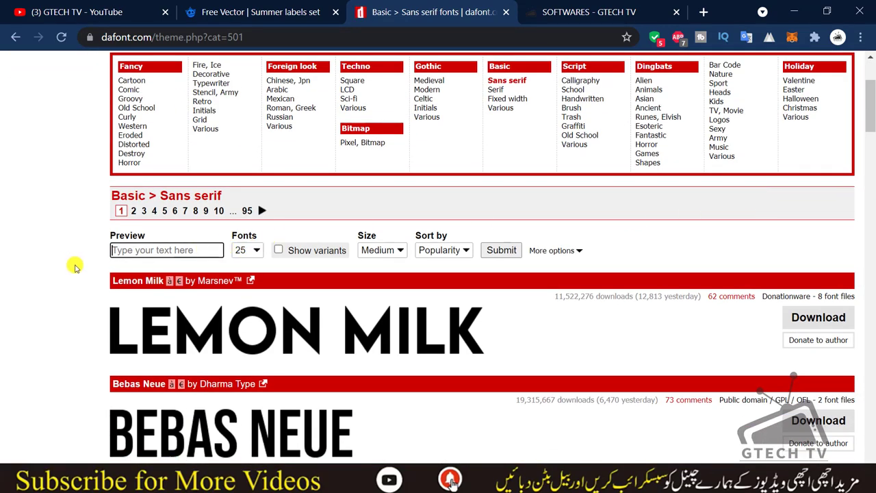
pyautogui.scroll(-1, 178, 250)
pyautogui.write('DIGICLOT')
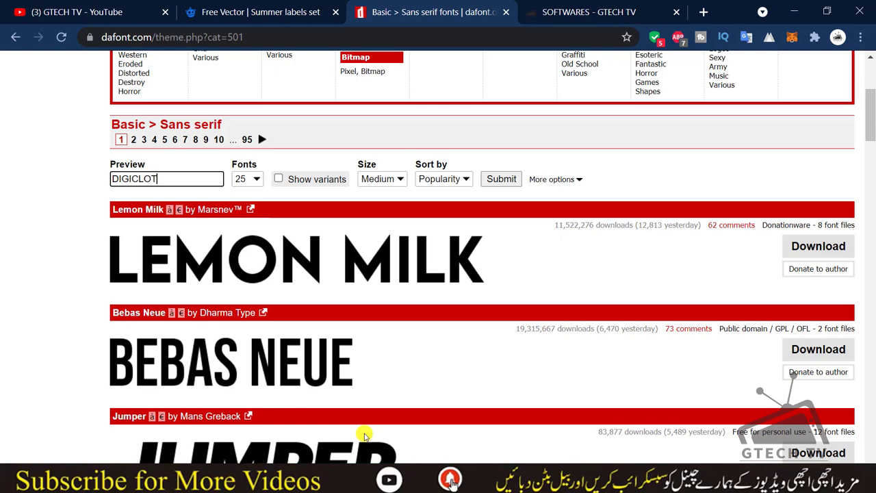
# Preview the Sans serif fonts as 'DIGICLOTHING' and scroll the list to find Roboto.
pyautogui.write('HING')
pyautogui.click(500, 180)
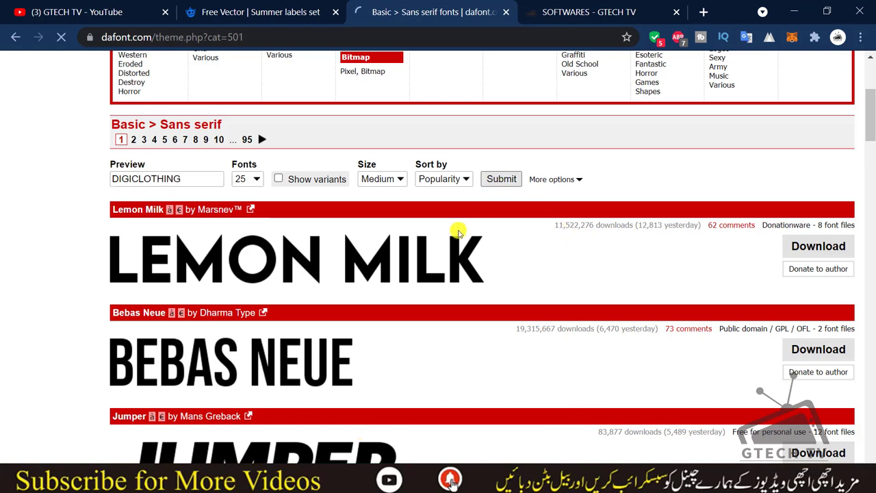
pyautogui.scroll(-5, 281, 320)
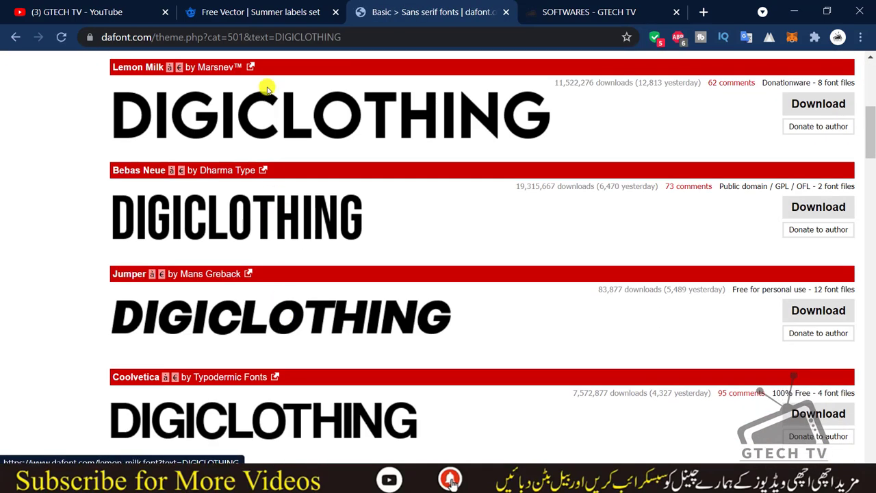
pyautogui.scroll(-2, 244, 297)
pyautogui.scroll(-3, 246, 300)
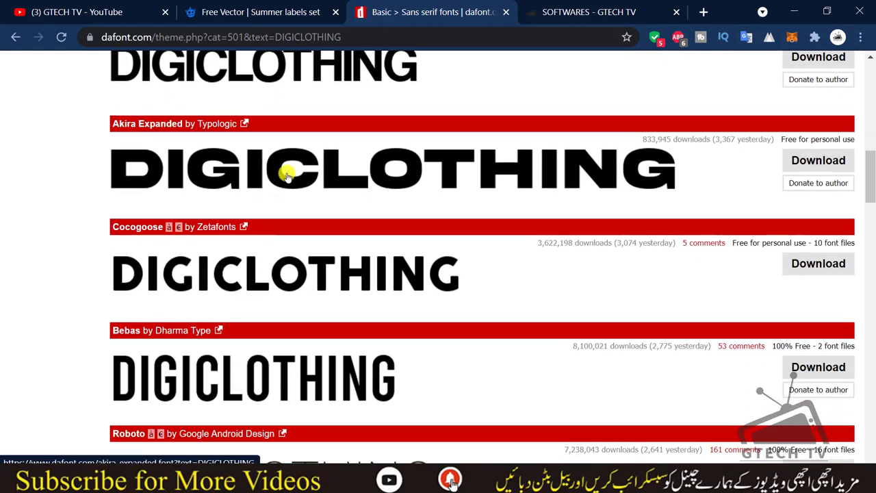
pyautogui.scroll(-4, 285, 264)
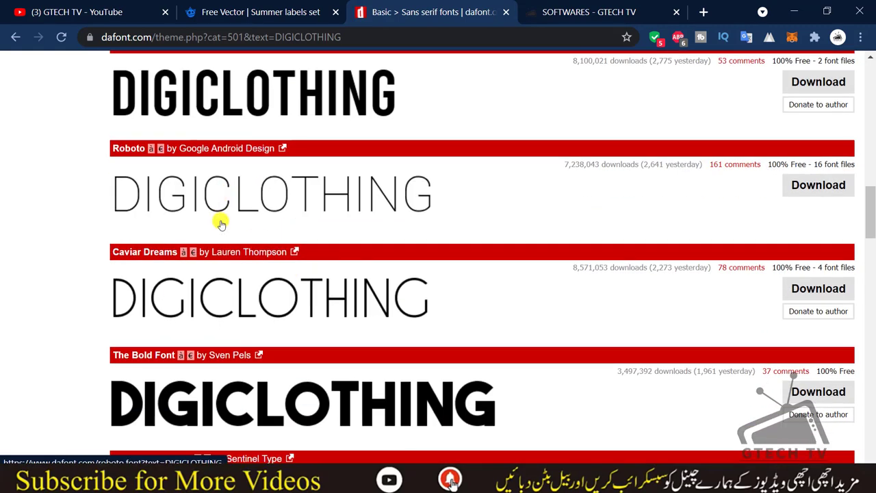
pyautogui.scroll(-1, 229, 207)
pyautogui.scroll(-2, 231, 212)
pyautogui.scroll(3, 273, 219)
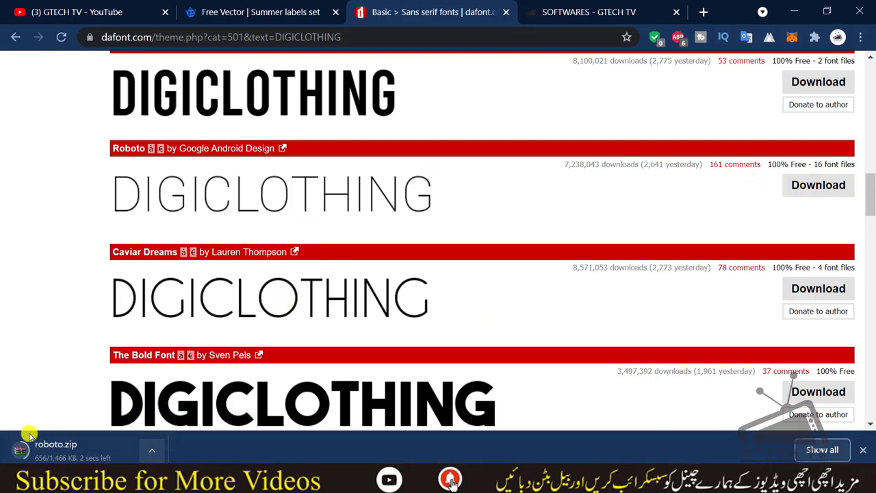
# Extract the downloaded roboto.zip into the Downloads folder.
pyautogui.click(151, 450)
pyautogui.click(199, 404)
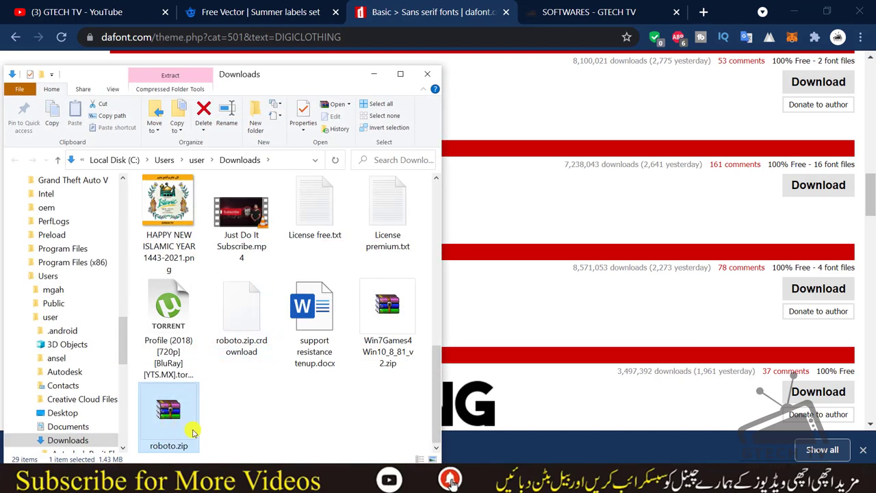
pyautogui.moveTo(171, 414); pyautogui.dragTo(244, 421)
pyautogui.click(304, 348)
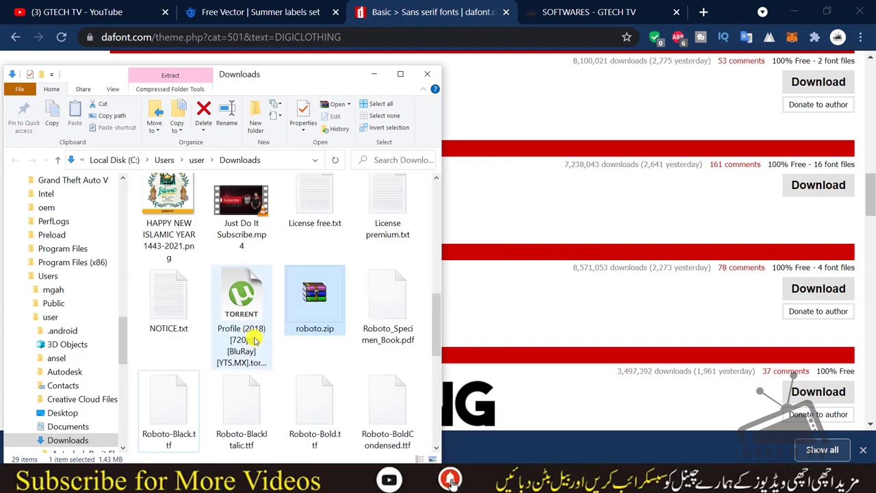
# Select every Roboto .ttf file, Roboto-Black through Roboto-ThinItalic, and install them.
pyautogui.scroll(-5, 251, 346)
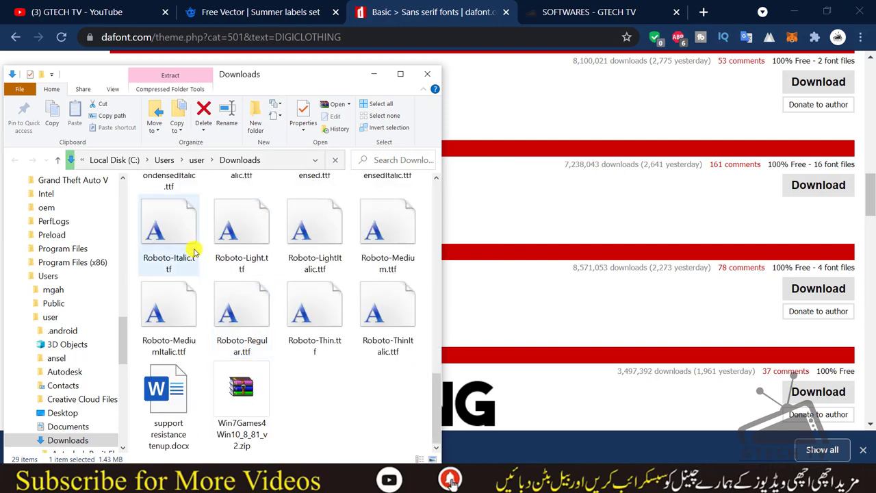
pyautogui.click(177, 234)
pyautogui.scroll(1, 179, 231)
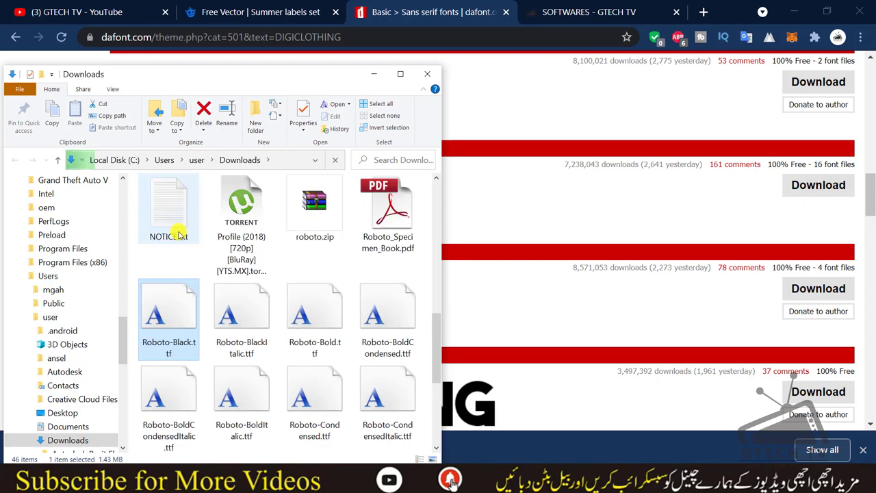
pyautogui.scroll(-2, 206, 274)
pyautogui.scroll(-3, 240, 301)
pyautogui.click(370, 333)
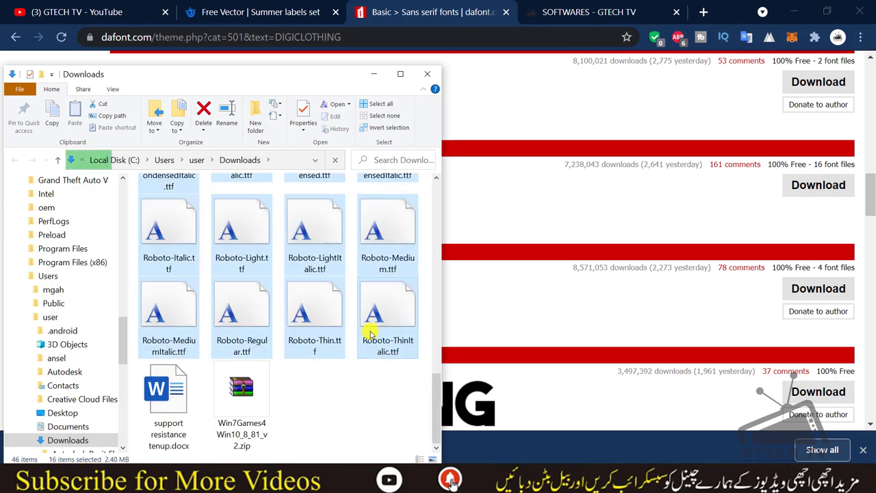
pyautogui.rightClick(372, 326)
pyautogui.click(406, 17)
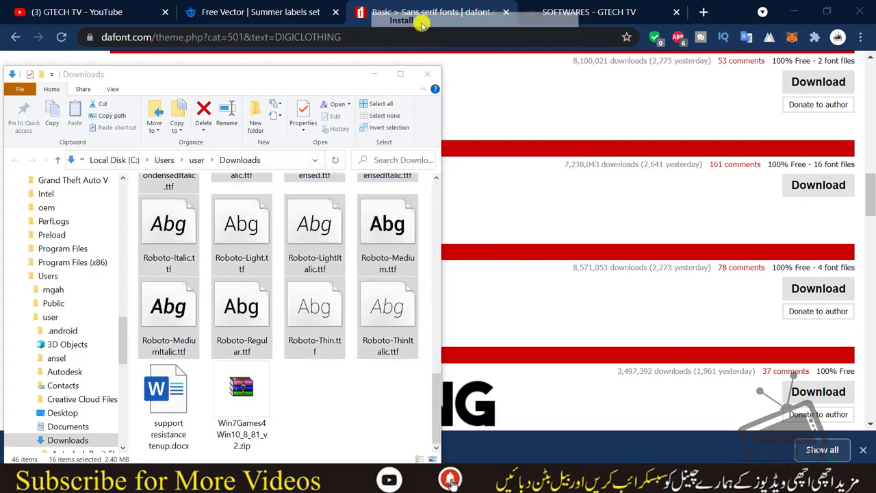
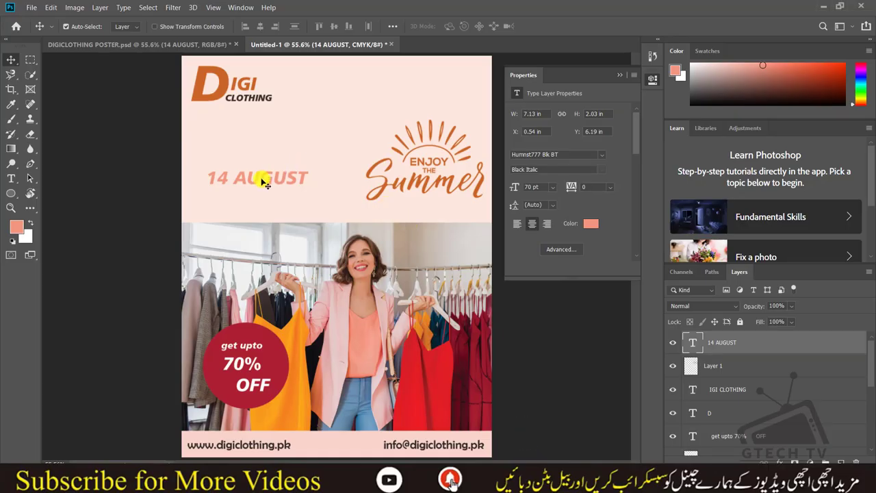
# Set the 14 AUGUST date in Roboto Bold Condensed.
pyautogui.doubleClick(295, 180)
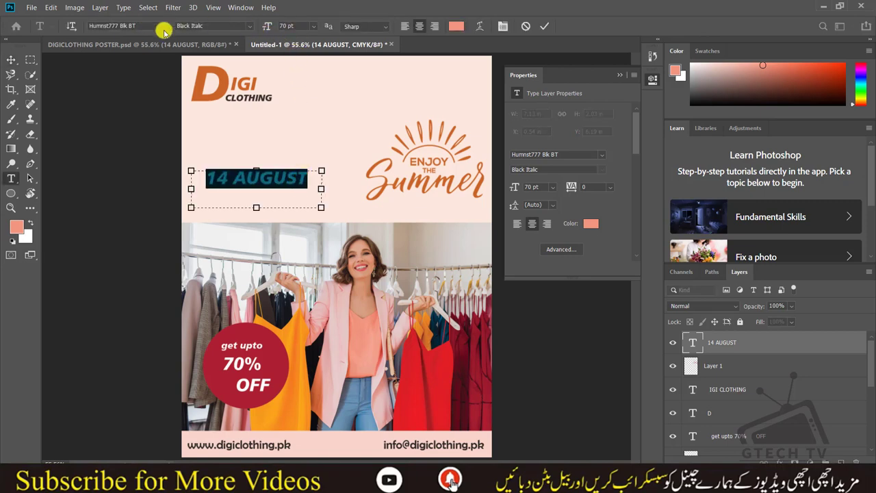
pyautogui.write('RO')
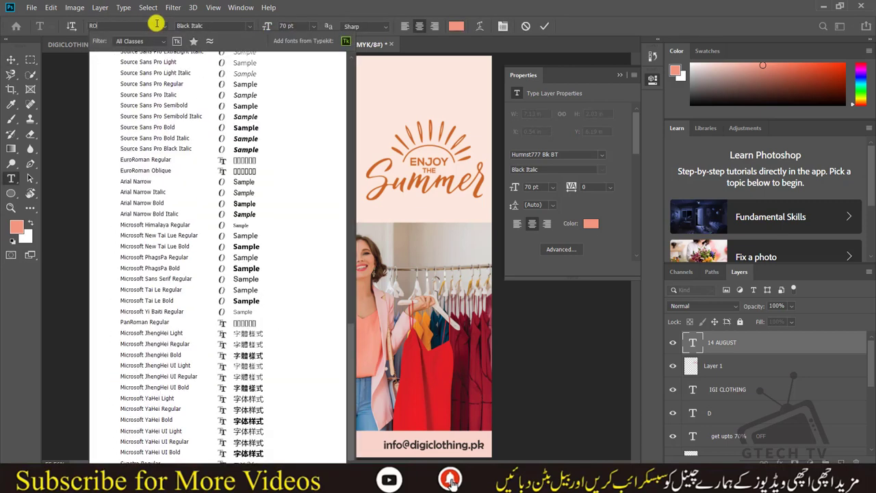
pyautogui.write('BO')
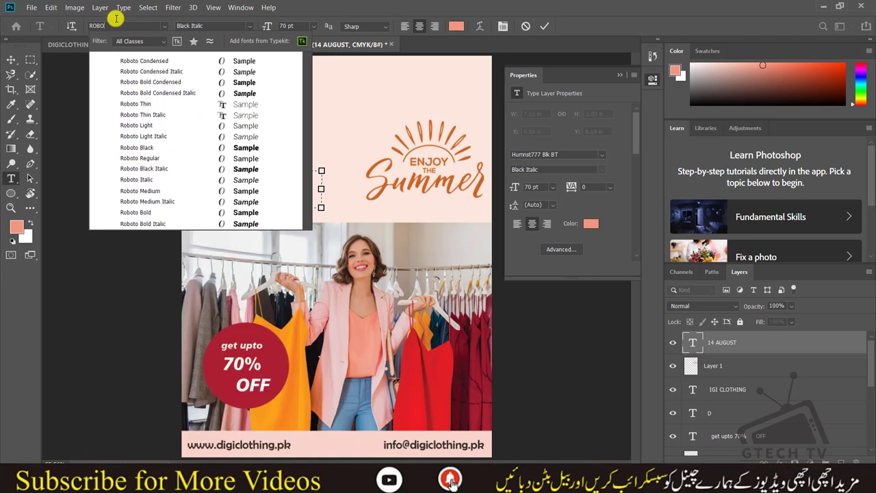
pyautogui.click(253, 83)
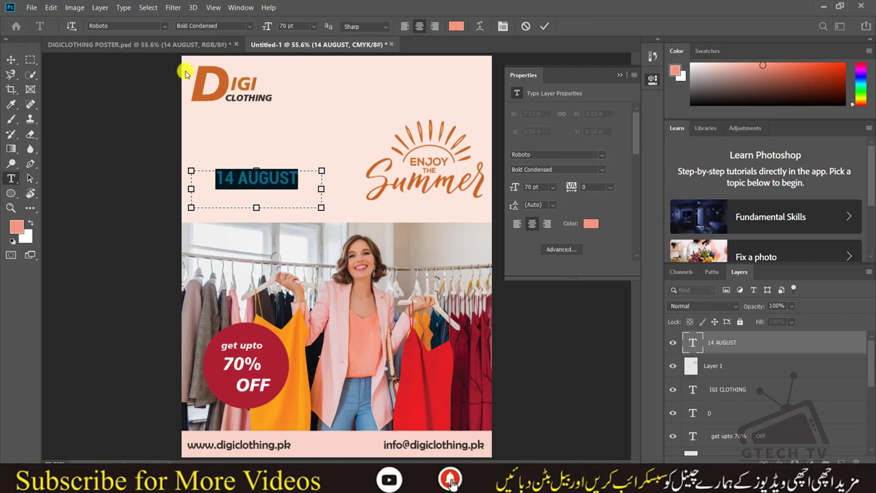
pyautogui.click(10, 60)
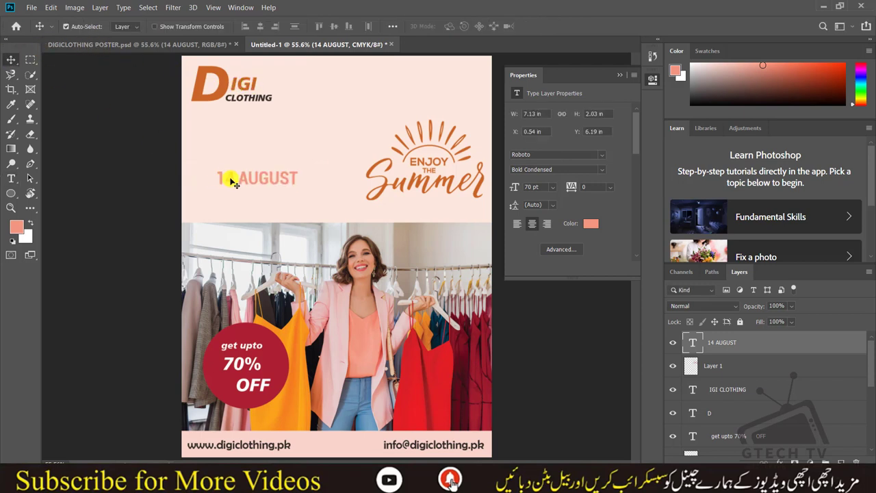
# Recolour the date dark gray (#3c3331), sampled from the CLOTHING lettering.
pyautogui.doubleClick(274, 179)
pyautogui.click(240, 177)
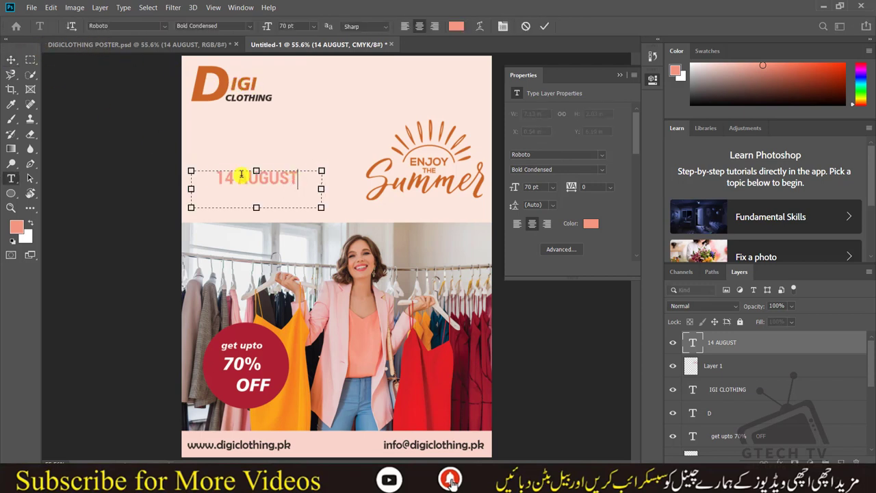
pyautogui.hotkey('ctrl', 'a')
pyautogui.click(456, 26)
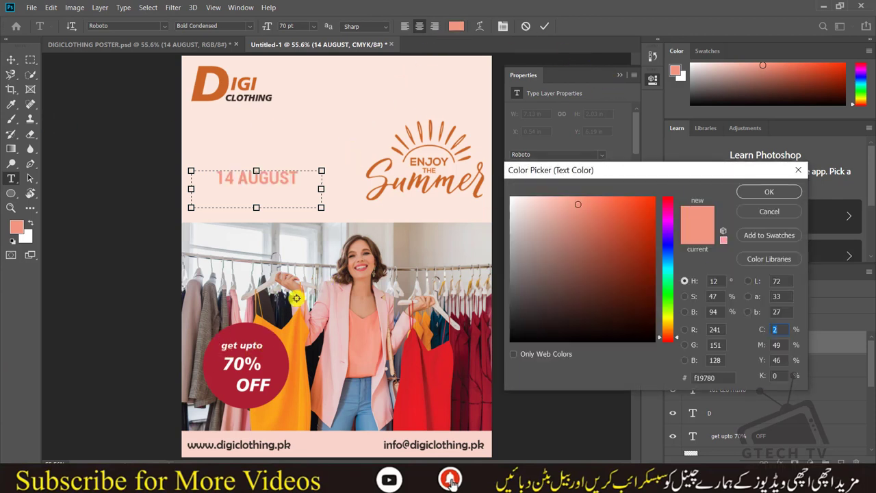
pyautogui.click(252, 98)
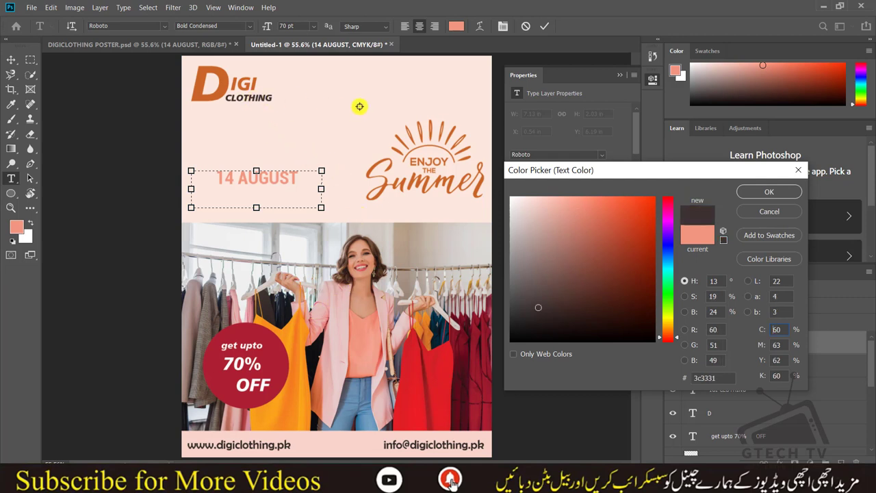
pyautogui.click(733, 191)
pyautogui.click(12, 61)
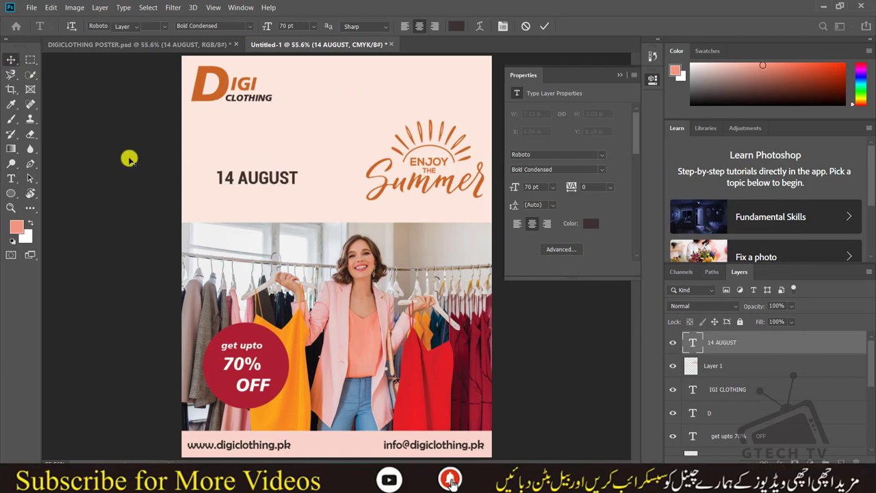
# Enlarge 14 AUGUST to 100 pt and move it down just above the photo.
pyautogui.doubleClick(232, 182)
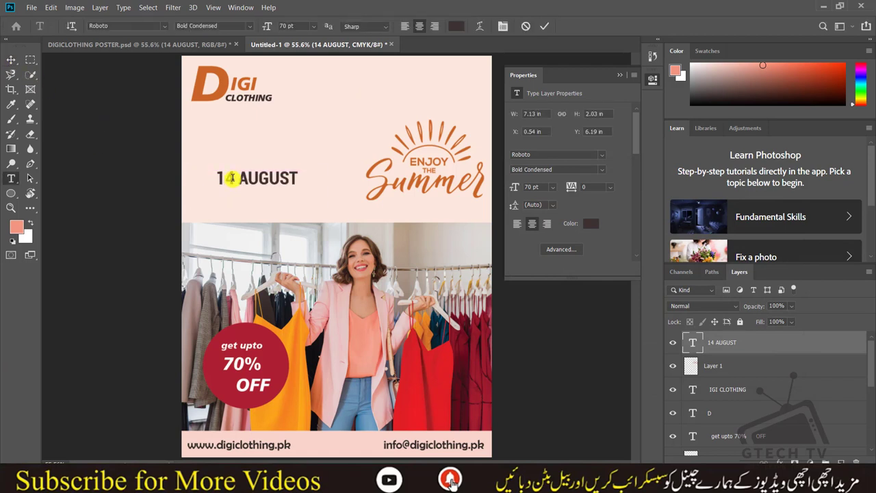
pyautogui.click(314, 26)
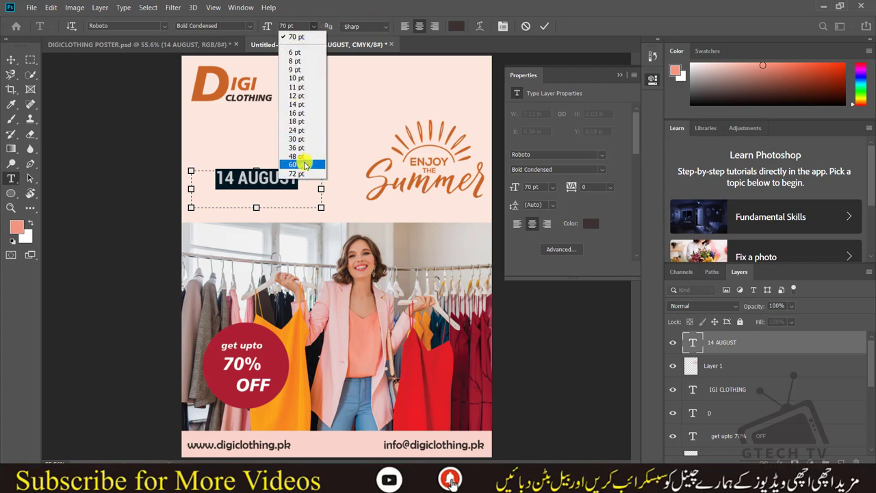
pyautogui.click(298, 173)
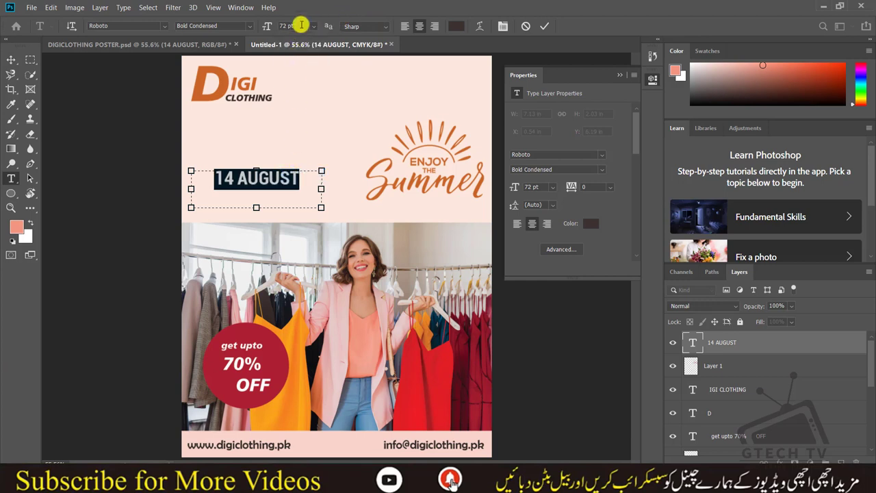
pyautogui.moveTo(301, 26); pyautogui.dragTo(254, 26)
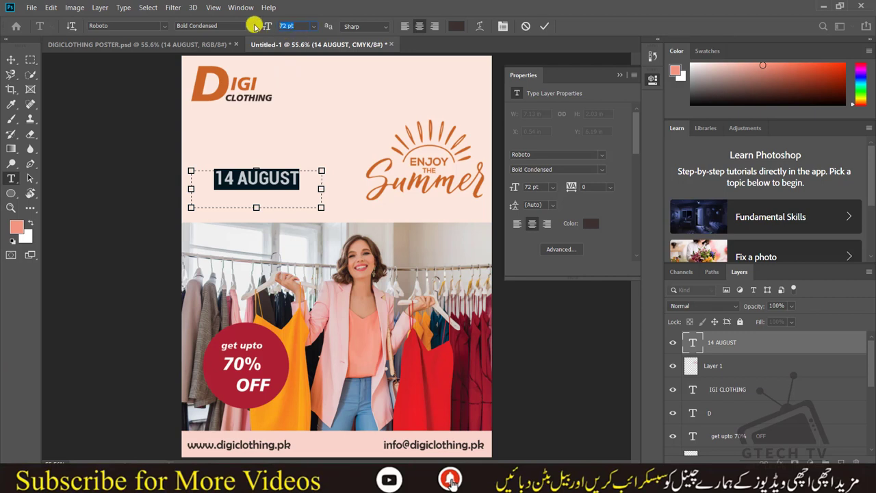
pyautogui.write('100')
pyautogui.press('Return')
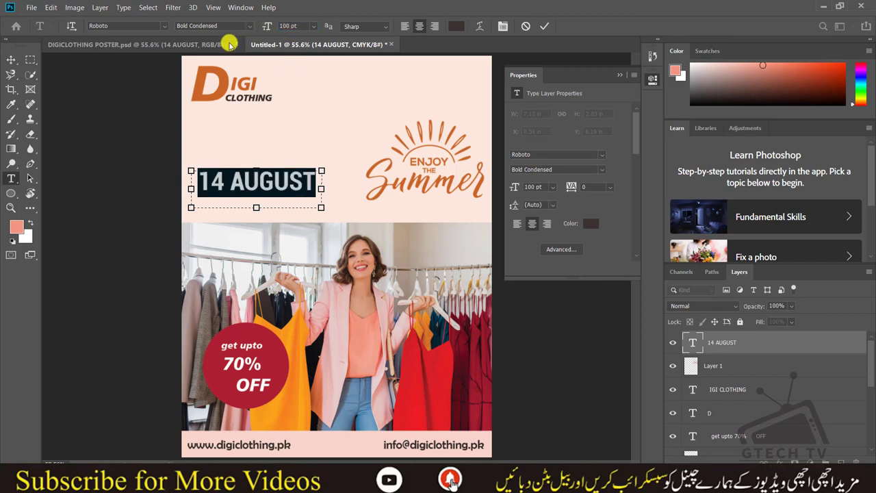
pyautogui.click(8, 60)
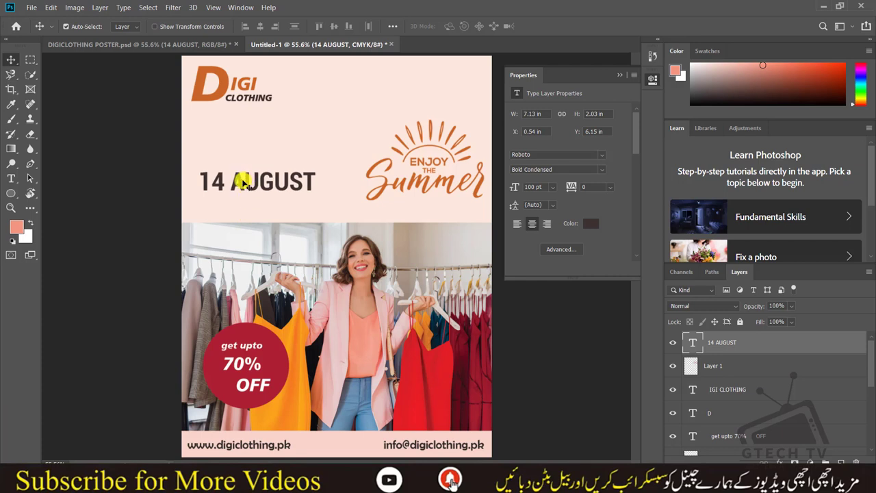
pyautogui.moveTo(243, 185); pyautogui.dragTo(241, 199)
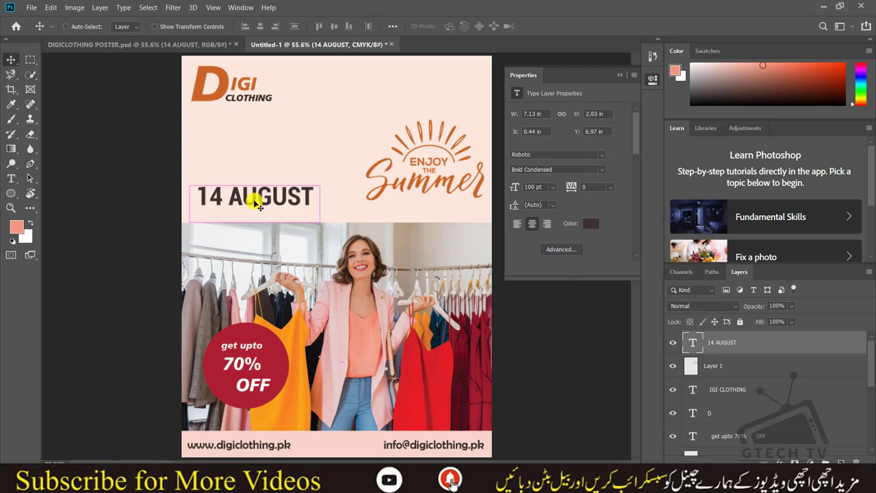
# Duplicate the date to the poster's top right and retype it as MEGA SALE.
pyautogui.moveTo(255, 202)
pyautogui.mouseDown()
pyautogui.moveTo(385, 126)
pyautogui.moveTo(408, 78)
pyautogui.mouseUp()
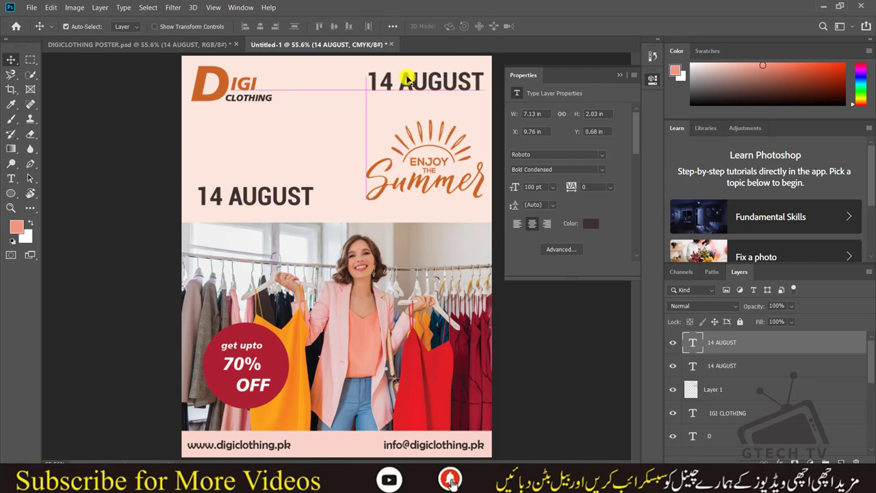
pyautogui.doubleClick(403, 81)
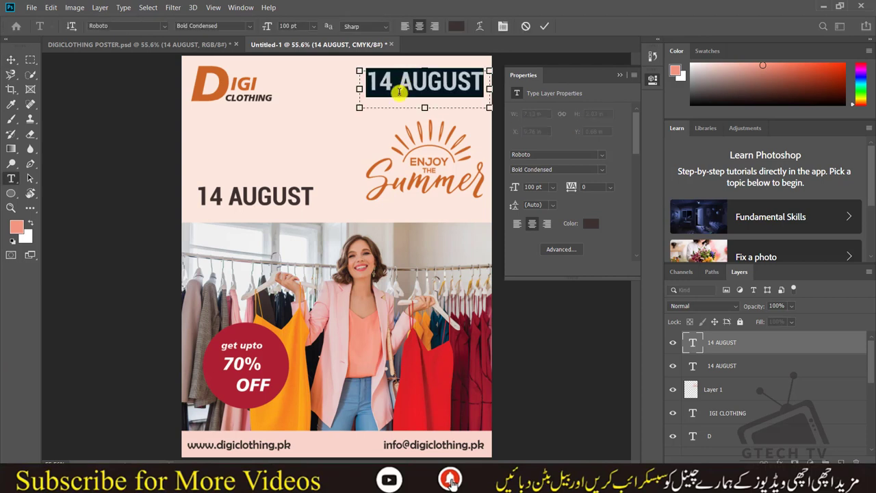
pyautogui.write('MEGA SAL')
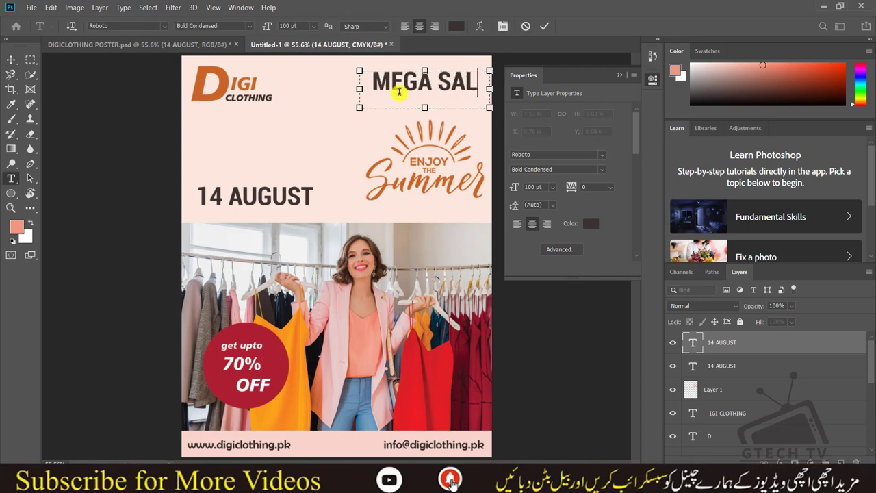
pyautogui.write('E')
pyautogui.click(10, 59)
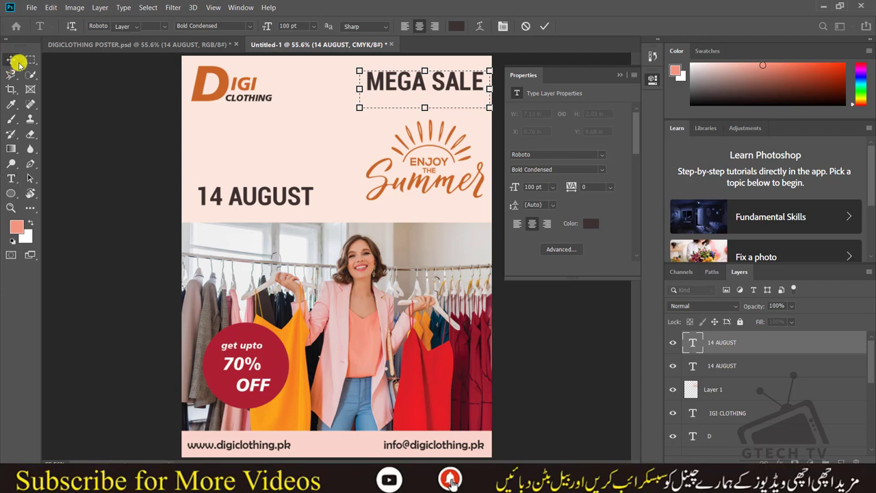
pyautogui.moveTo(416, 89); pyautogui.dragTo(410, 91)
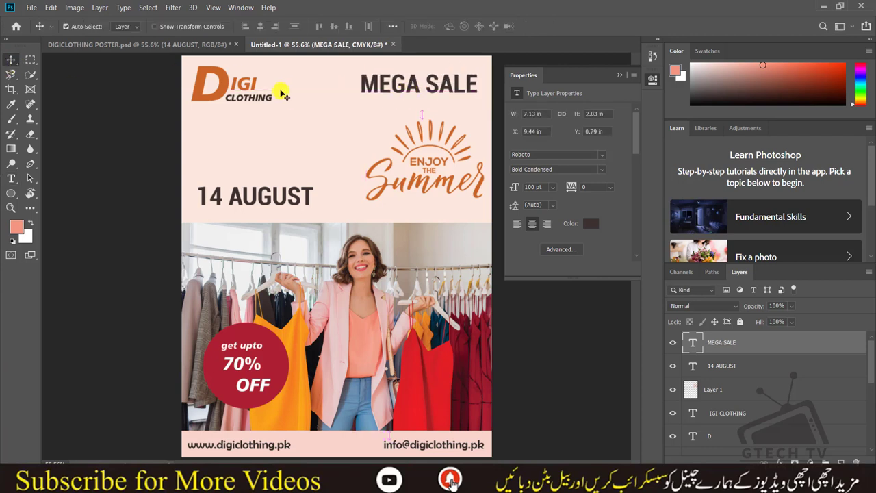
pyautogui.moveTo(167, 60); pyautogui.dragTo(280, 110)
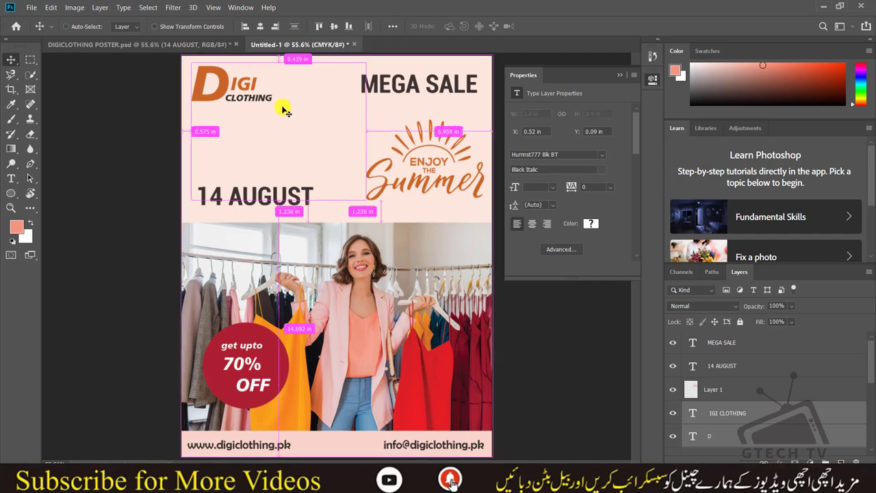
# Scale the DIGI CLOTHING logo up to about 148% in the top-left corner.
pyautogui.hotkey('ctrl', 't')
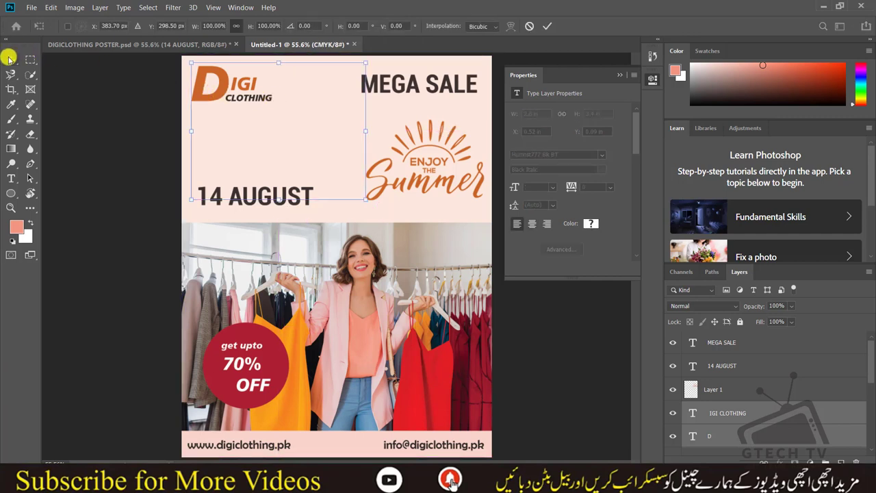
pyautogui.press('Return')
pyautogui.hotkey('ctrl', 't')
pyautogui.moveTo(277, 124); pyautogui.dragTo(309, 170)
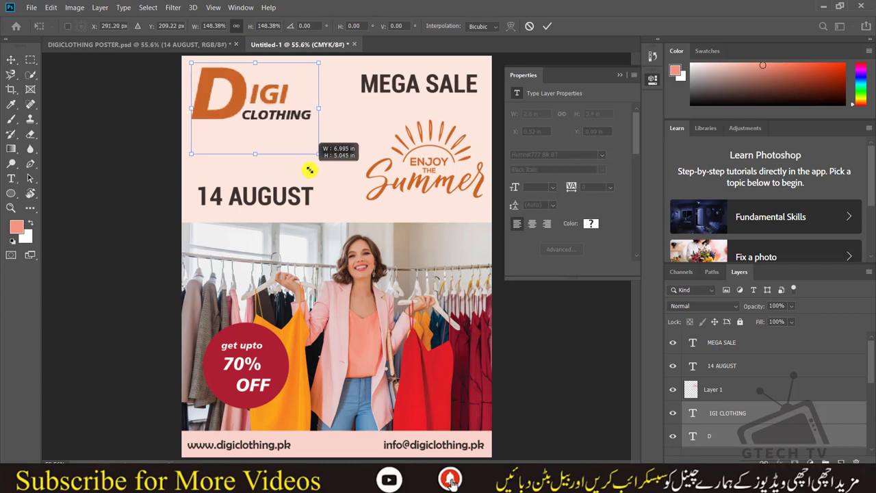
pyautogui.press('Return')
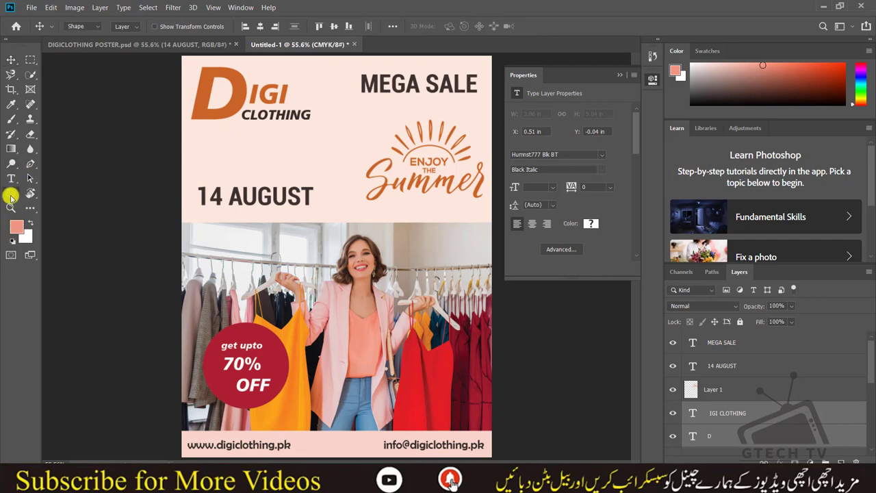
pyautogui.click(11, 194)
# Draw a salmon circle over the top-left corner and layer it behind the DIGI CLOTHING logo.
pyautogui.rightClick(12, 192)
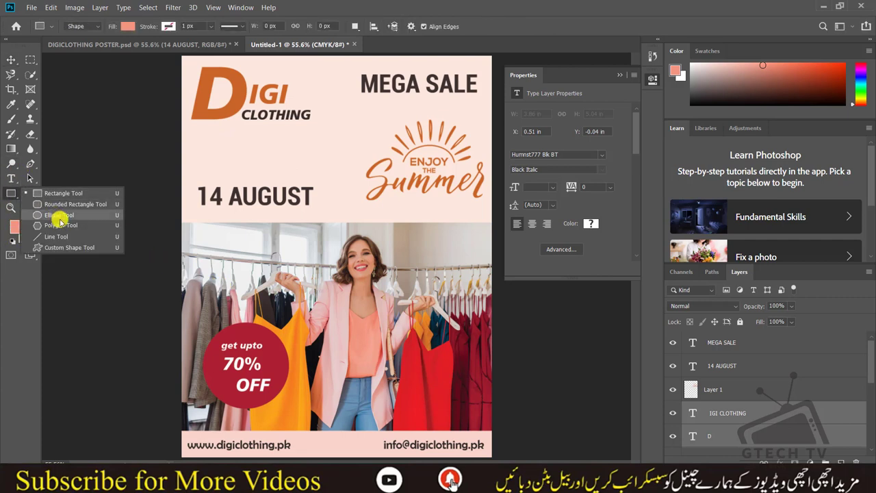
pyautogui.click(59, 215)
pyautogui.moveTo(328, 151)
pyautogui.mouseDown()
pyautogui.moveTo(74, 11)
pyautogui.moveTo(123, 13)
pyautogui.mouseUp()
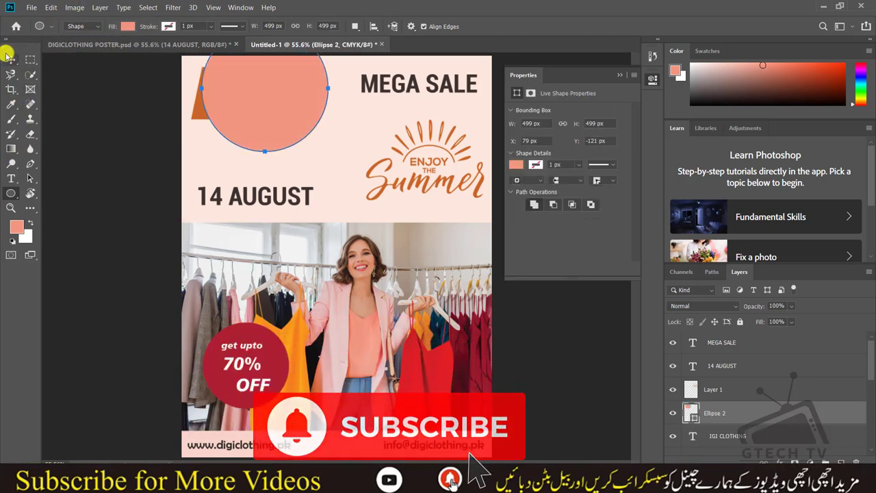
pyautogui.press('v')
pyautogui.moveTo(282, 129)
pyautogui.mouseDown()
pyautogui.moveTo(258, 137)
pyautogui.moveTo(244, 122)
pyautogui.moveTo(319, 180)
pyautogui.mouseUp()
pyautogui.hotkey('ctrl', 't')
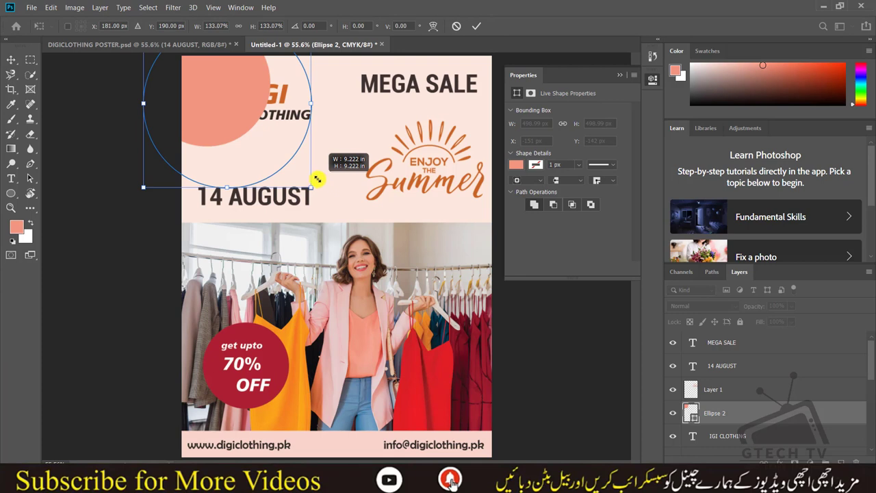
pyautogui.moveTo(250, 152); pyautogui.dragTo(269, 136)
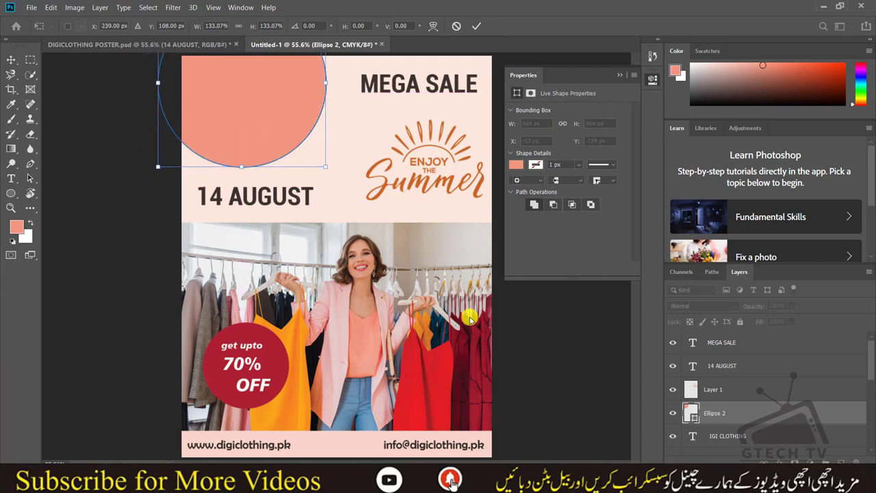
pyautogui.press('Return')
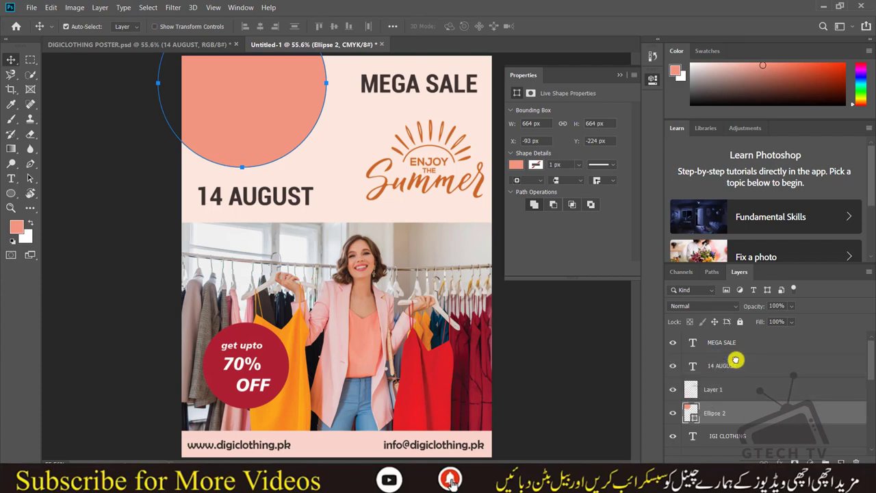
pyautogui.moveTo(735, 413)
pyautogui.mouseDown()
pyautogui.moveTo(736, 363)
pyautogui.moveTo(755, 458)
pyautogui.mouseUp()
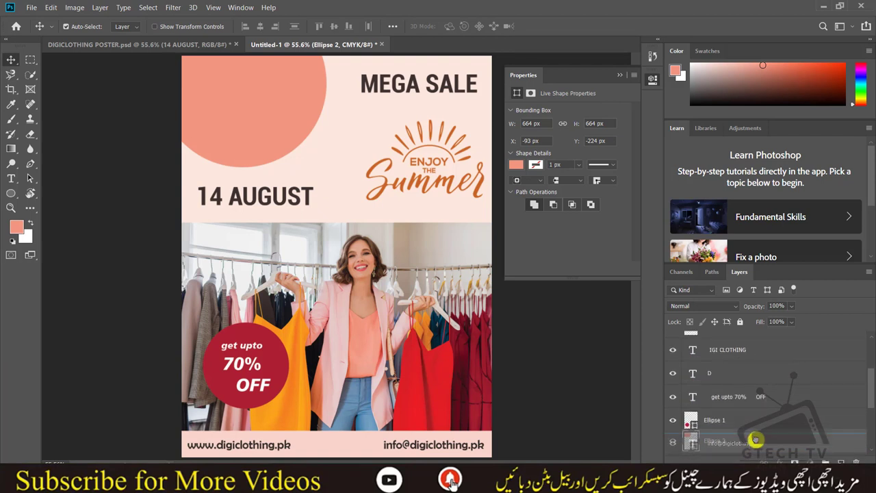
pyautogui.moveTo(755, 459); pyautogui.dragTo(751, 432)
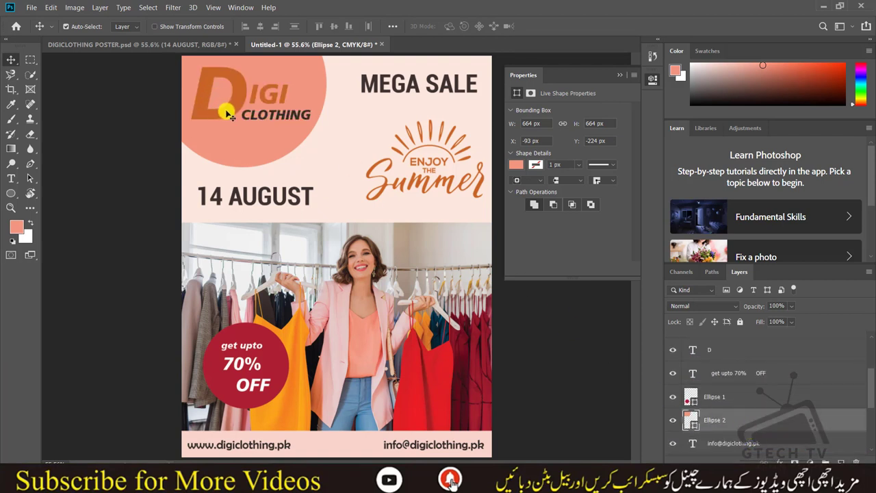
pyautogui.moveTo(316, 85); pyautogui.dragTo(317, 85)
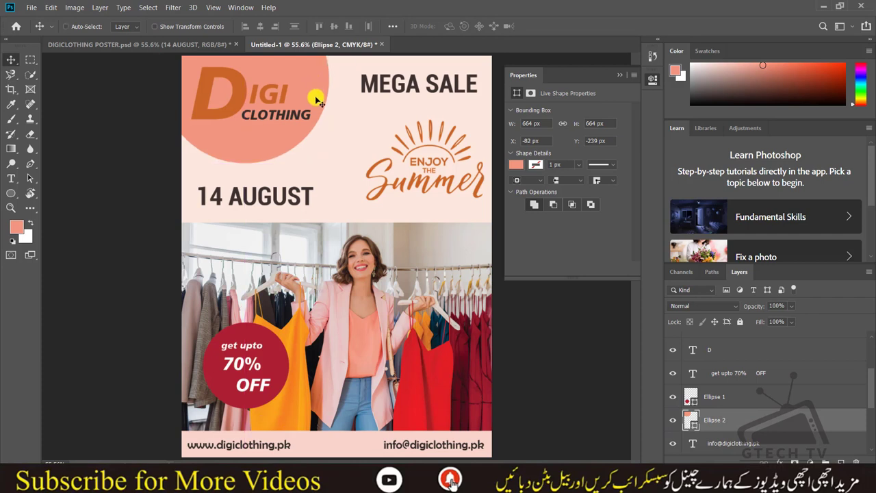
# Duplicate the circle behind Enjoy the Summer and move its layer down the stack.
pyautogui.moveTo(317, 100); pyautogui.dragTo(427, 163)
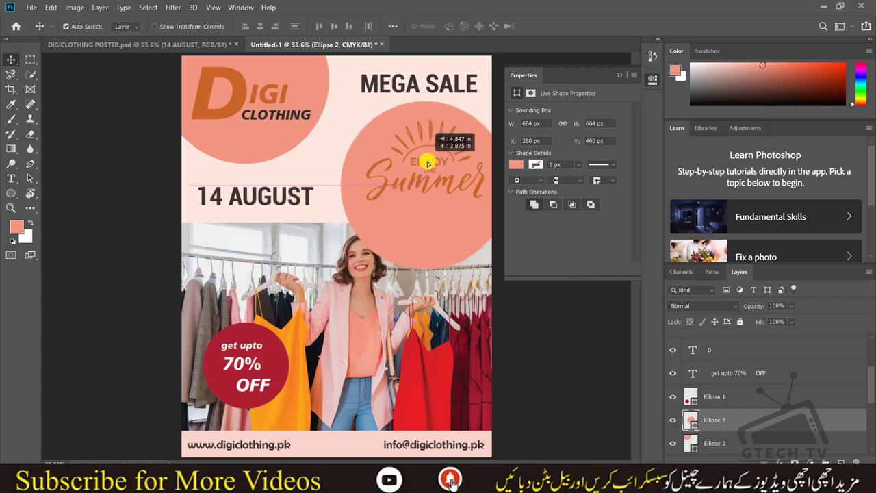
pyautogui.moveTo(427, 162); pyautogui.dragTo(455, 154)
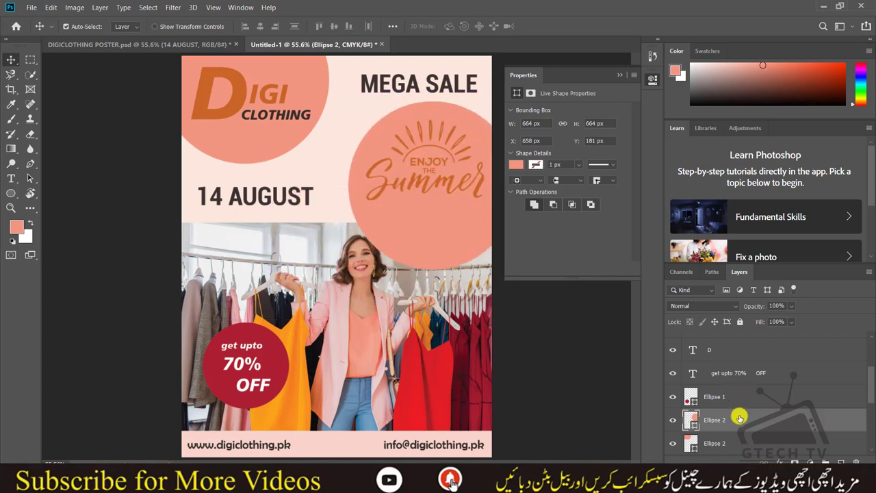
pyautogui.scroll(-2, 739, 417)
pyautogui.scroll(-2, 740, 418)
pyautogui.scroll(-1, 740, 417)
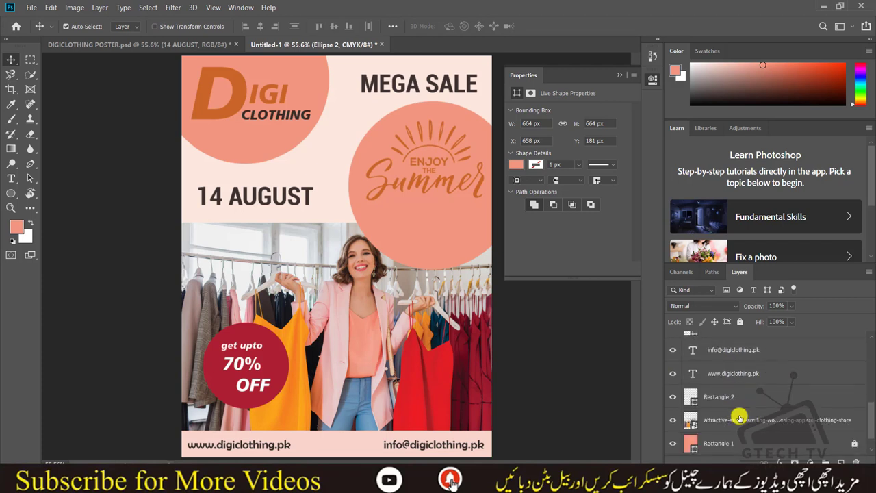
pyautogui.scroll(2, 740, 417)
pyautogui.moveTo(745, 353)
pyautogui.mouseDown()
pyautogui.moveTo(743, 452)
pyautogui.moveTo(750, 438)
pyautogui.mouseUp()
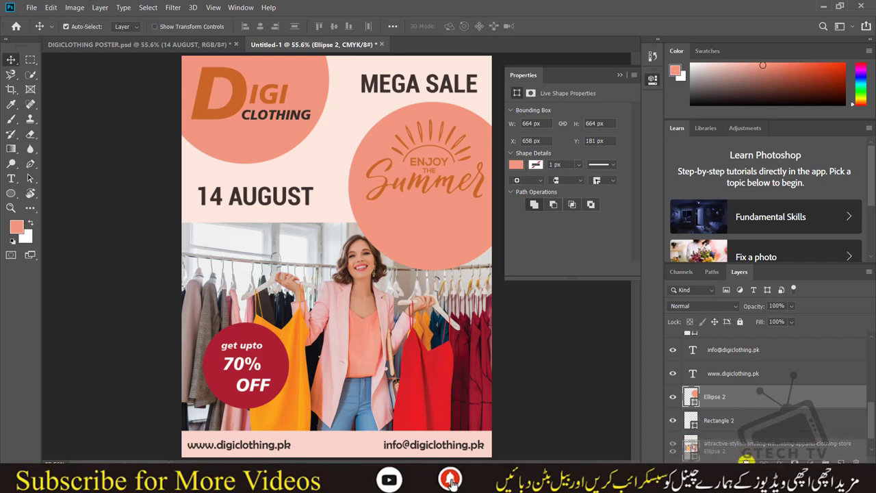
pyautogui.moveTo(744, 399); pyautogui.dragTo(712, 410)
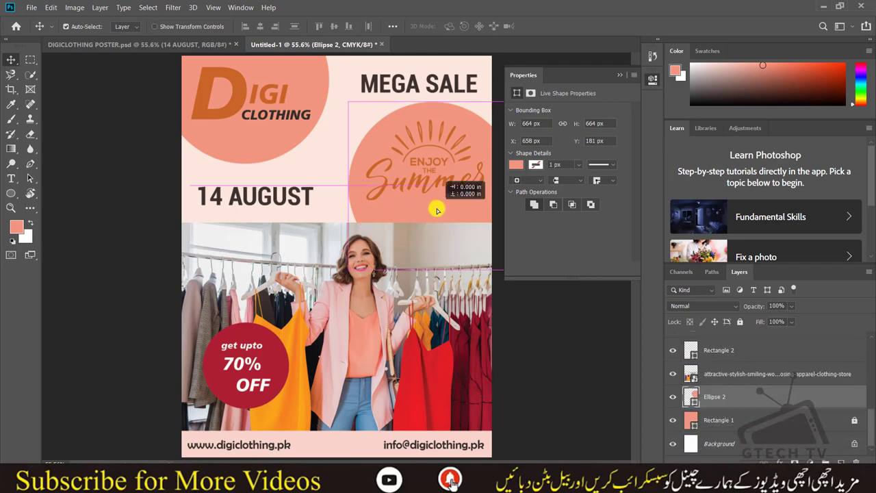
# Fade the copied circle to about 47% opacity, checking the reference poster.
pyautogui.click(113, 45)
pyautogui.click(284, 155)
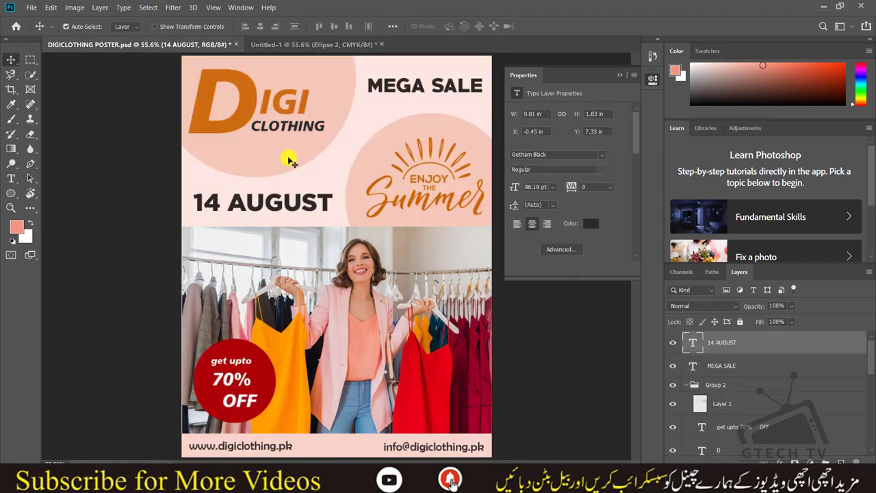
pyautogui.click(329, 44)
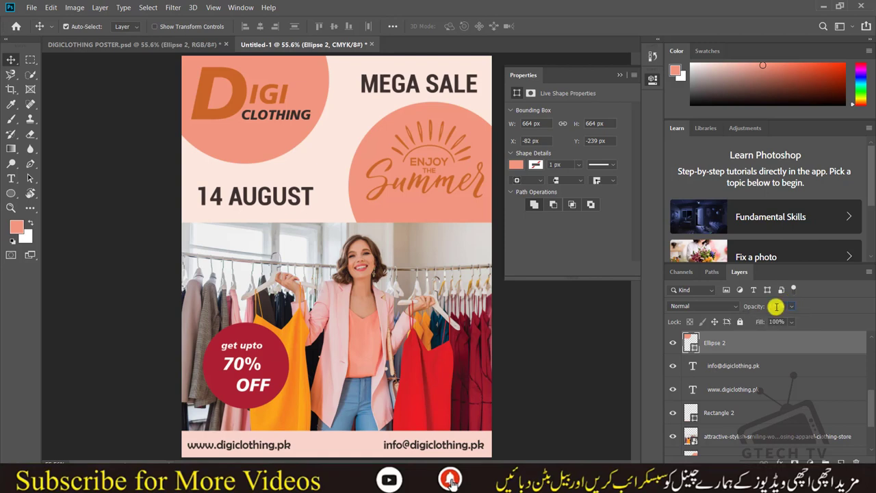
pyautogui.moveTo(767, 308); pyautogui.dragTo(759, 308)
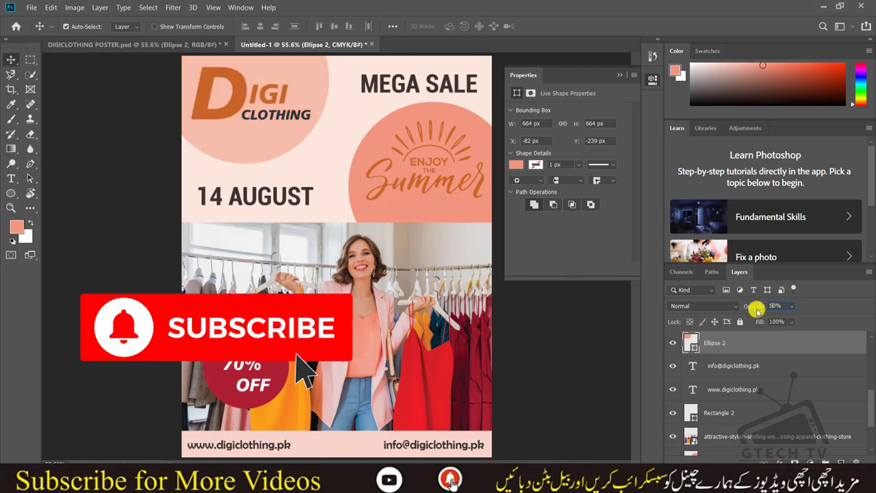
pyautogui.click(516, 292)
pyautogui.click(382, 211)
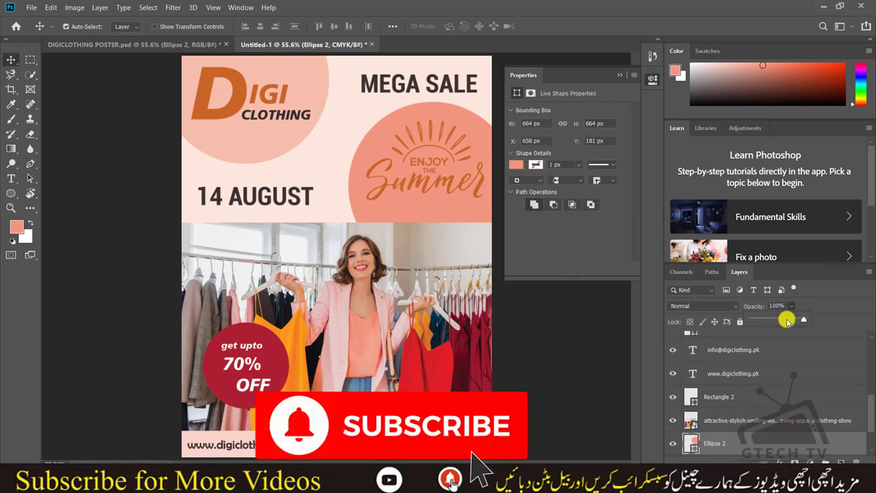
pyautogui.moveTo(790, 307); pyautogui.dragTo(774, 320)
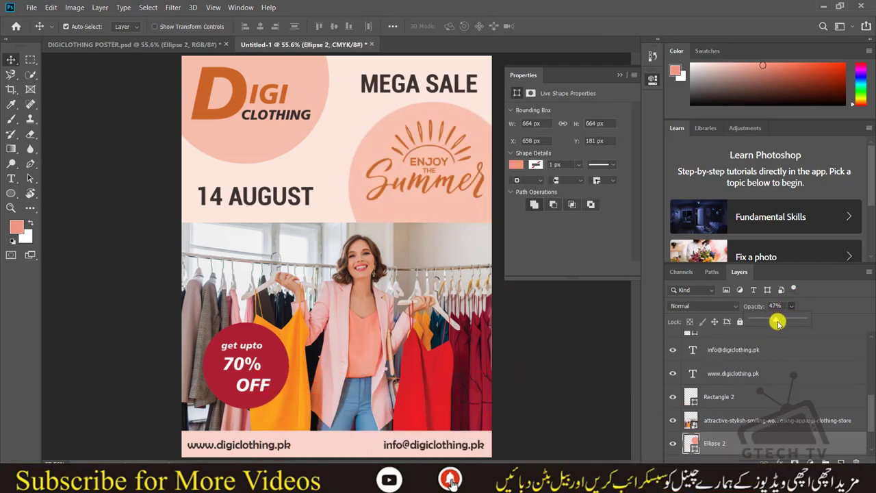
pyautogui.click(532, 334)
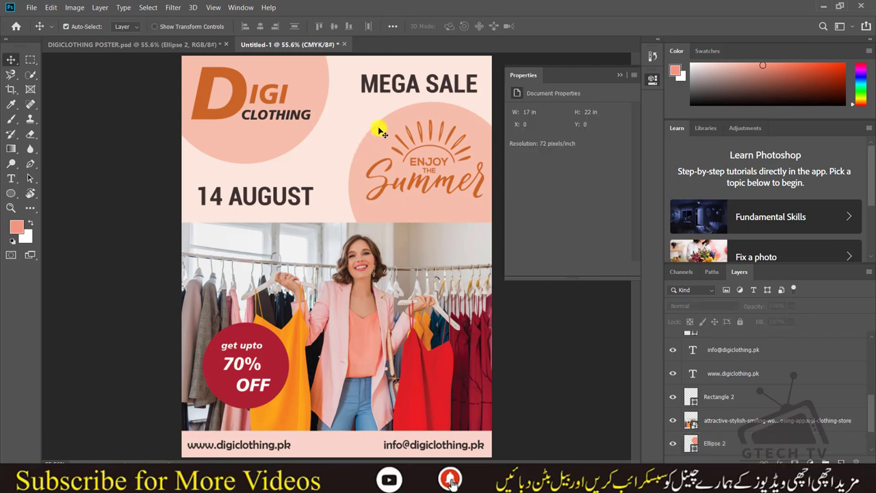
# Draw a salmon square beside 14 AUGUST and rotate it 45° into a diamond.
pyautogui.click(389, 96)
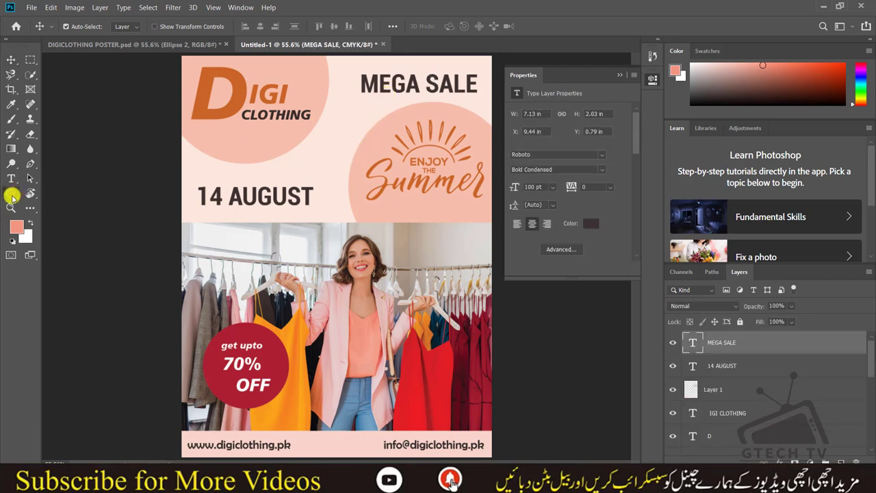
pyautogui.click(11, 195)
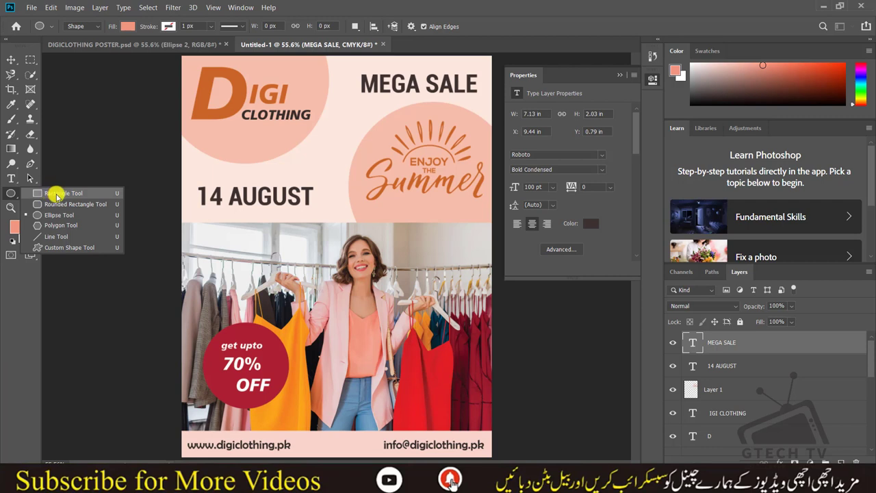
pyautogui.click(57, 195)
pyautogui.moveTo(300, 150)
pyautogui.mouseDown()
pyautogui.moveTo(347, 206)
pyautogui.moveTo(371, 216)
pyautogui.mouseUp()
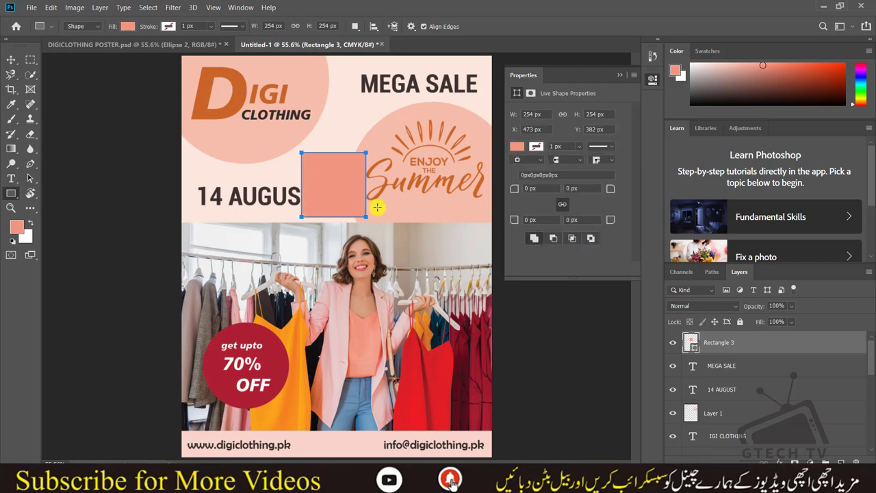
pyautogui.click(9, 61)
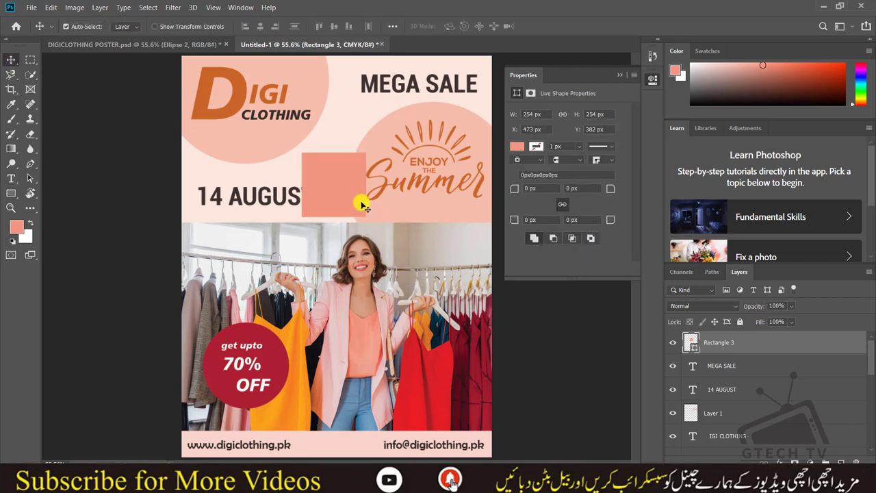
pyautogui.hotkey('ctrl', 't')
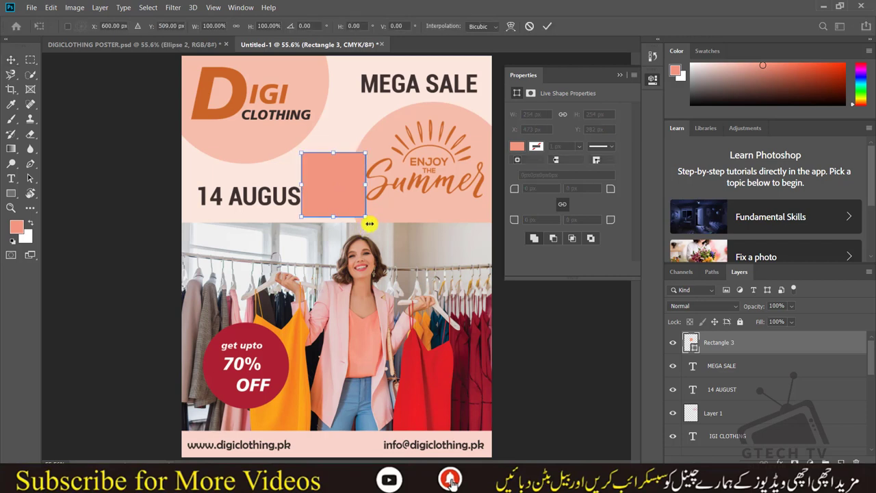
pyautogui.moveTo(368, 228); pyautogui.dragTo(322, 256)
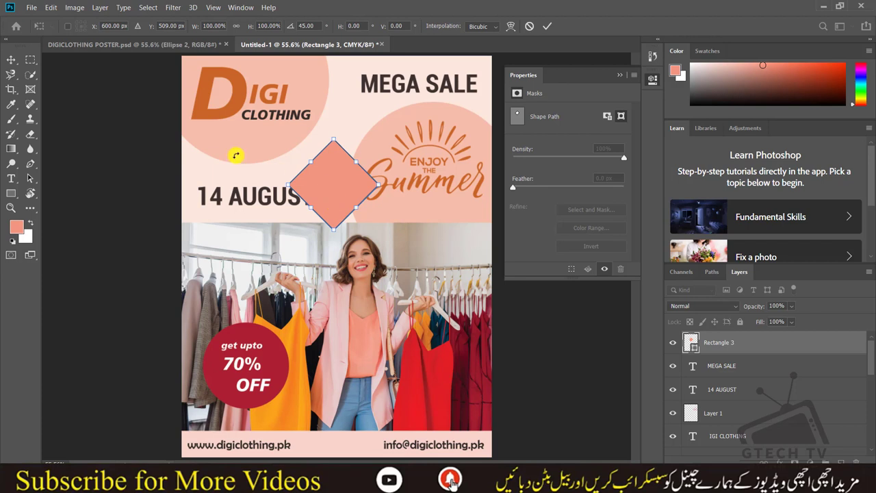
pyautogui.click(11, 60)
# Move the diamond down onto the photo and enlarge it over the right side.
pyautogui.moveTo(348, 189)
pyautogui.mouseDown()
pyautogui.moveTo(473, 309)
pyautogui.moveTo(456, 294)
pyautogui.moveTo(459, 278)
pyautogui.moveTo(420, 294)
pyautogui.moveTo(478, 258)
pyautogui.moveTo(471, 230)
pyautogui.moveTo(456, 260)
pyautogui.moveTo(458, 320)
pyautogui.moveTo(426, 304)
pyautogui.moveTo(347, 303)
pyautogui.moveTo(357, 308)
pyautogui.mouseUp()
pyautogui.hotkey('ctrl', 't')
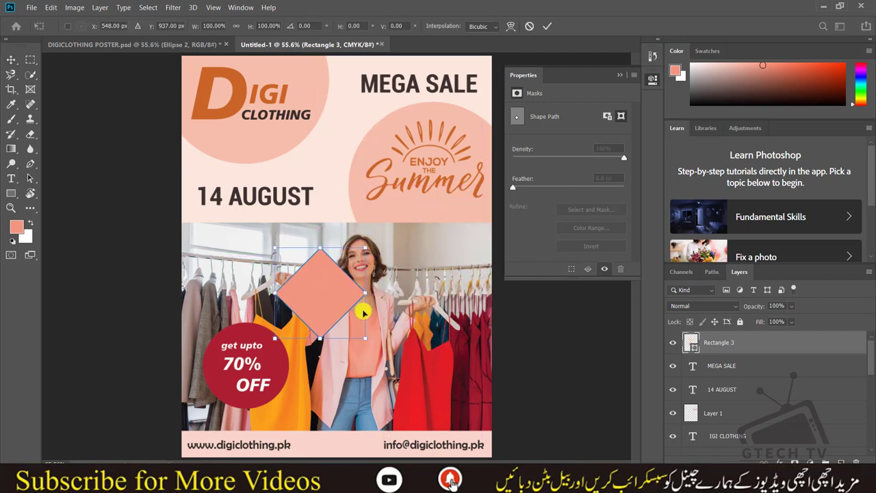
pyautogui.moveTo(362, 336)
pyautogui.mouseDown()
pyautogui.moveTo(432, 397)
pyautogui.moveTo(360, 308)
pyautogui.moveTo(365, 344)
pyautogui.moveTo(405, 384)
pyautogui.moveTo(397, 358)
pyautogui.moveTo(421, 354)
pyautogui.mouseUp()
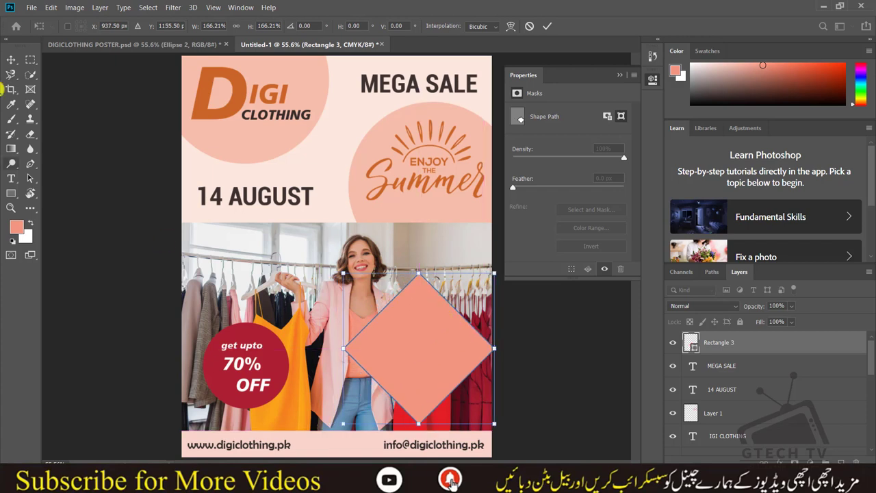
pyautogui.click(13, 61)
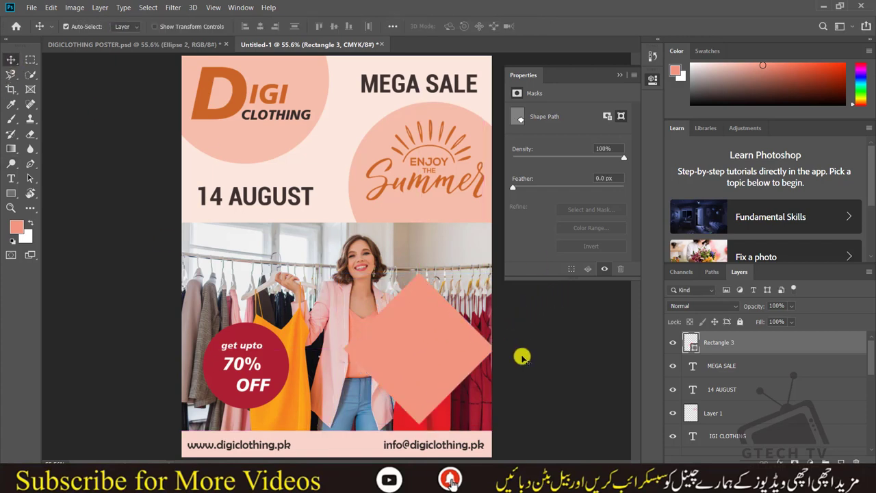
# Undo the last change and reposition the diamond up and left over the photo.
pyautogui.hotkey('ctrl', 'z')
pyautogui.moveTo(745, 381)
pyautogui.mouseDown()
pyautogui.moveTo(744, 353)
pyautogui.moveTo(739, 376)
pyautogui.mouseUp()
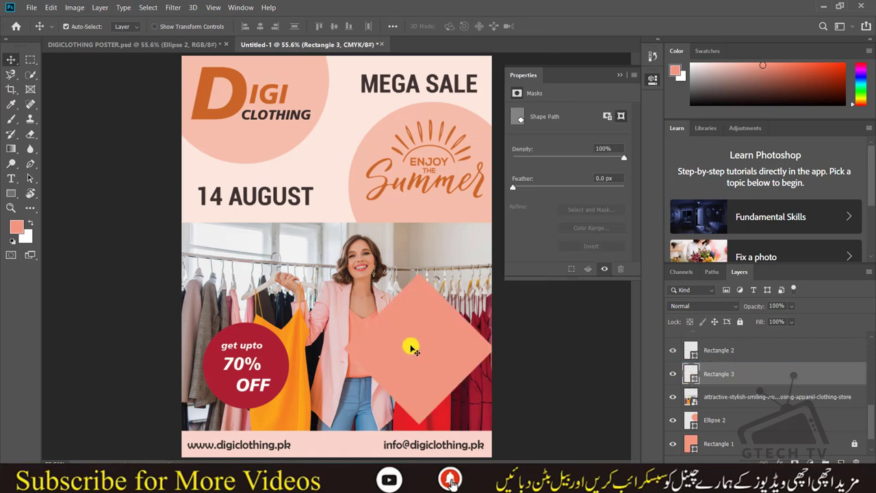
pyautogui.moveTo(416, 344); pyautogui.dragTo(411, 334)
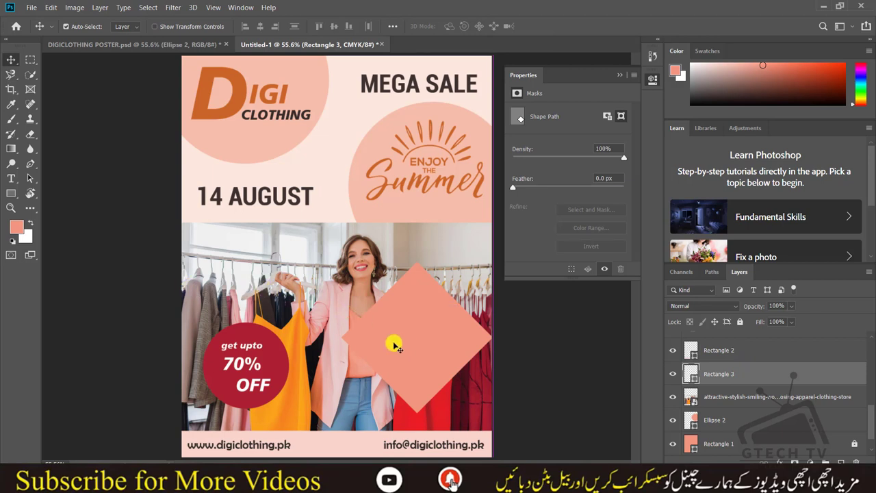
pyautogui.moveTo(395, 345); pyautogui.dragTo(359, 304)
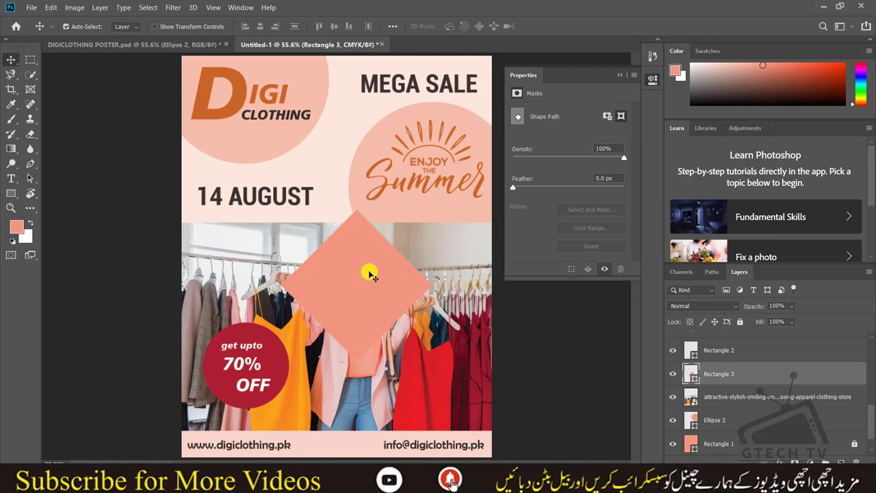
pyautogui.moveTo(370, 279); pyautogui.dragTo(370, 282)
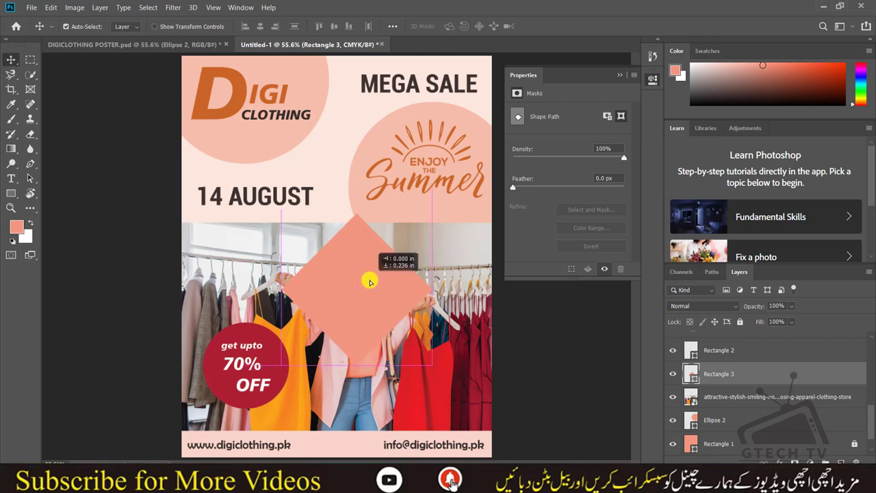
pyautogui.moveTo(369, 280); pyautogui.dragTo(369, 280)
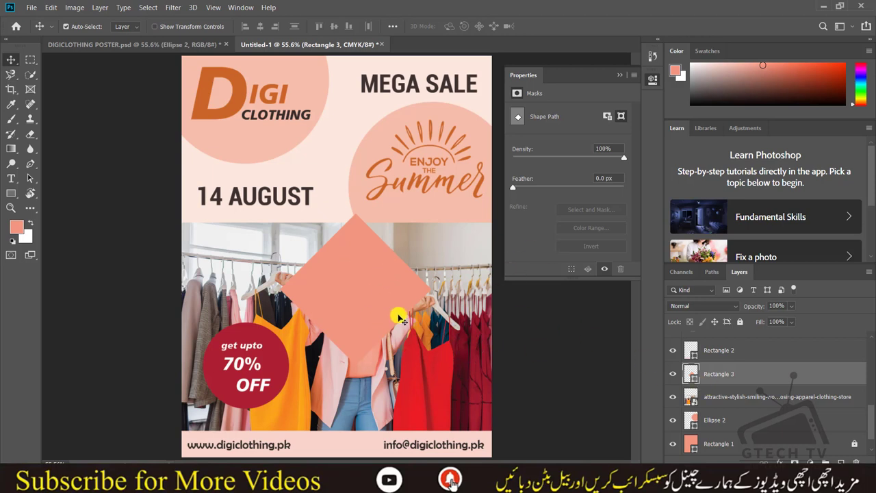
# Enlarge the diamond from its lower-right corner and move its layer beneath the photo.
pyautogui.hotkey('ctrl', 't')
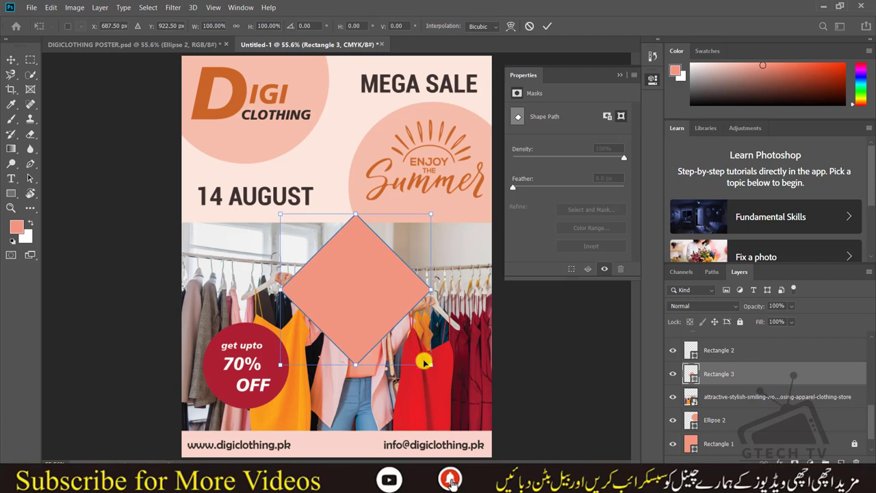
pyautogui.moveTo(436, 376); pyautogui.dragTo(464, 416)
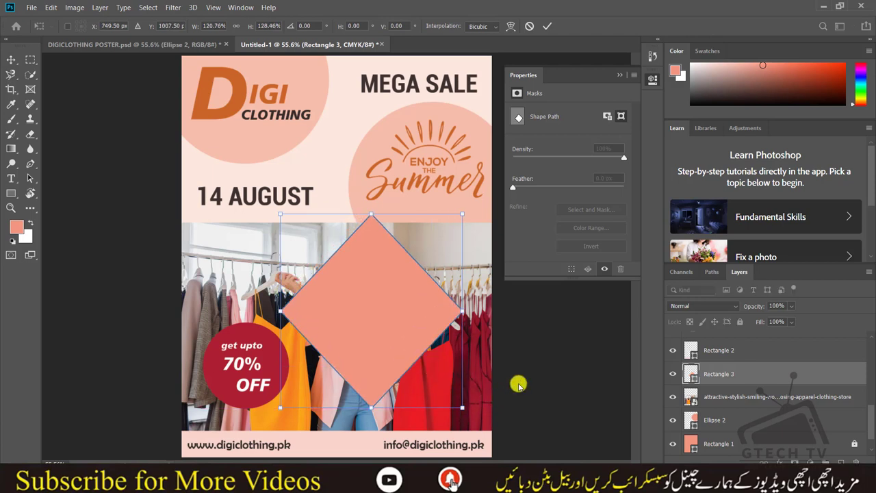
pyautogui.press('Return')
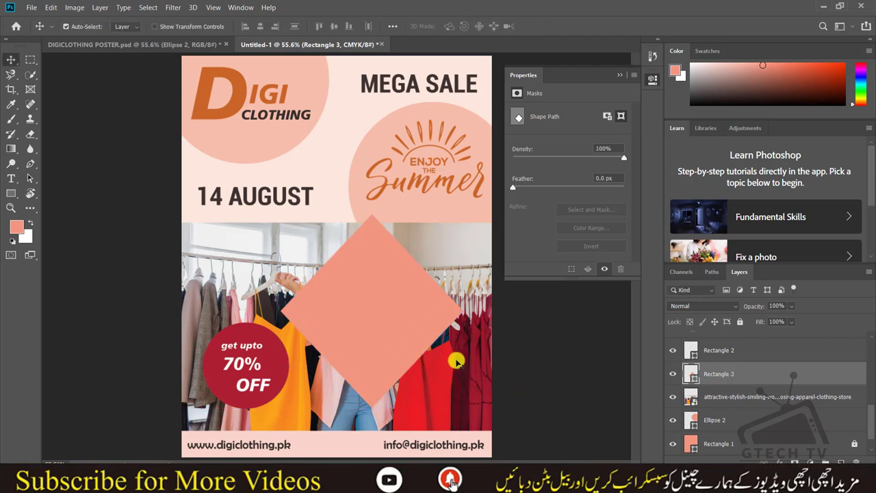
pyautogui.moveTo(714, 370); pyautogui.dragTo(708, 409)
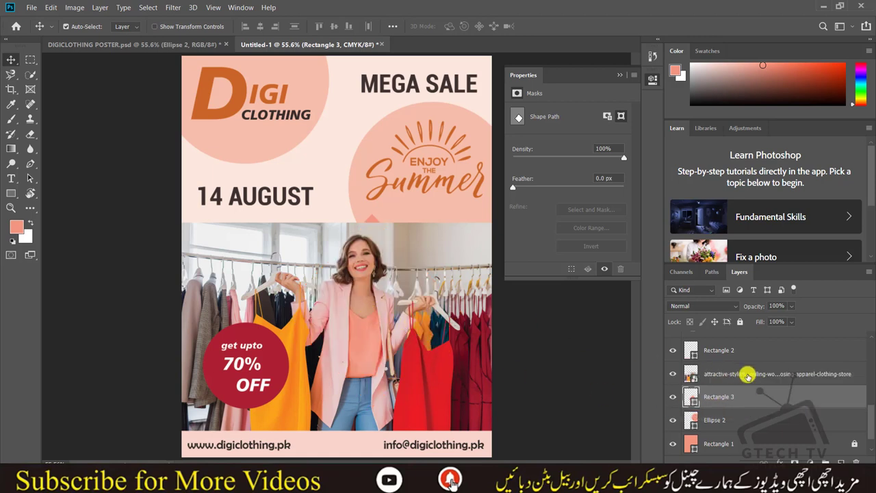
pyautogui.click(747, 375)
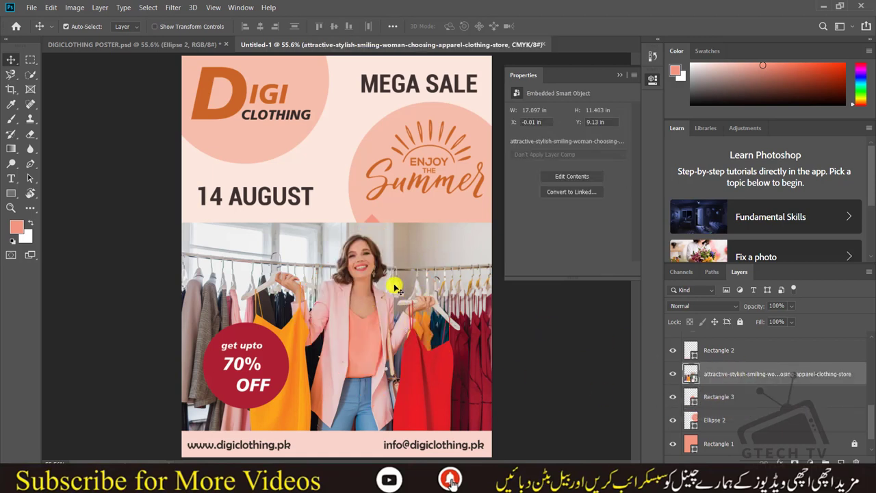
pyautogui.rightClick(736, 376)
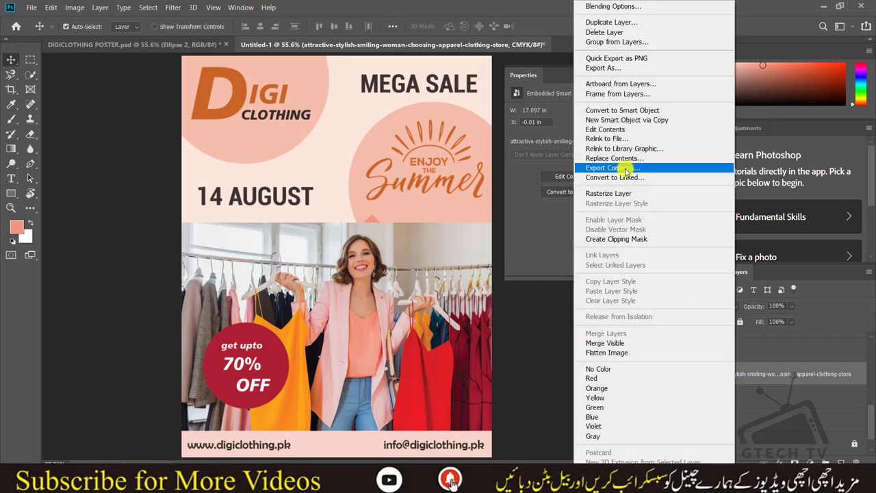
pyautogui.click(605, 237)
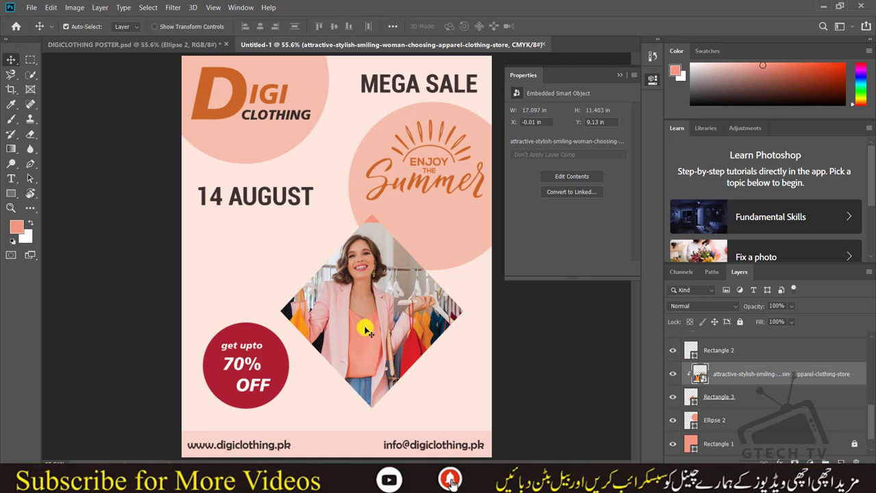
pyautogui.moveTo(367, 331); pyautogui.dragTo(381, 317)
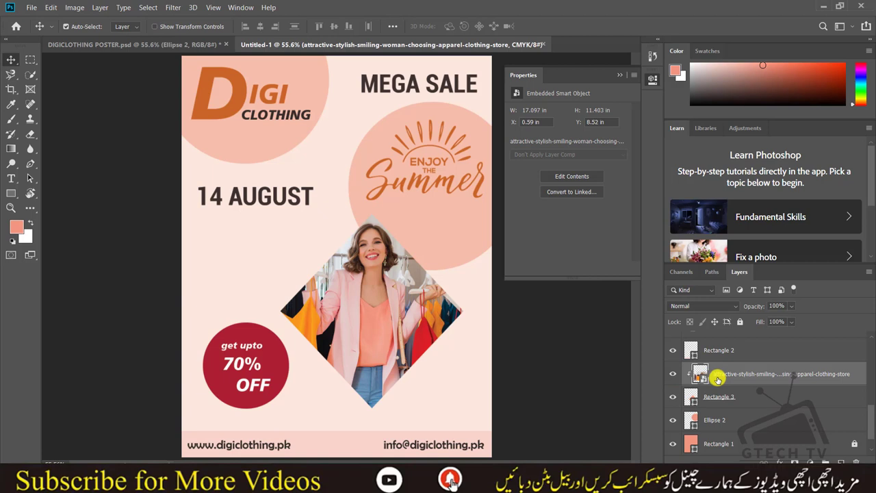
pyautogui.hotkey('ctrl', 'alt', 'g')
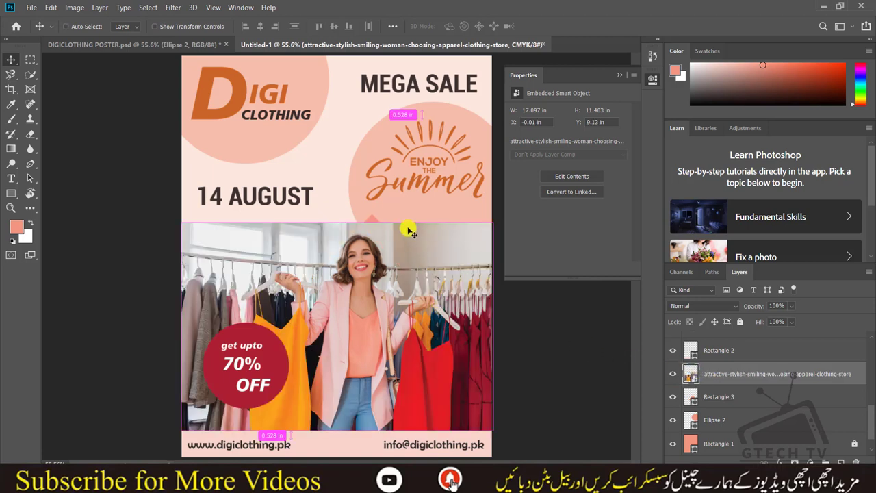
# Delete the Rectangle 3 layer, then glance at DIGICLOTHING POSTER.psd and return to Untitled-1.
pyautogui.click(375, 221)
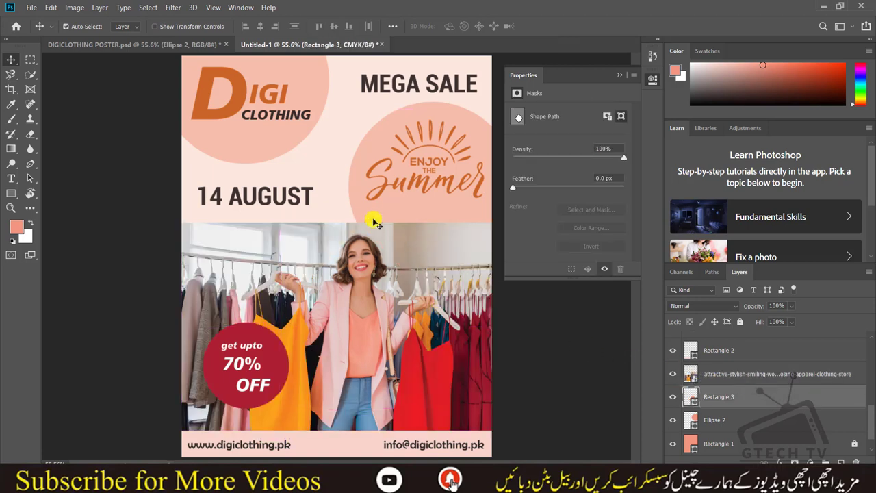
pyautogui.press('Delete')
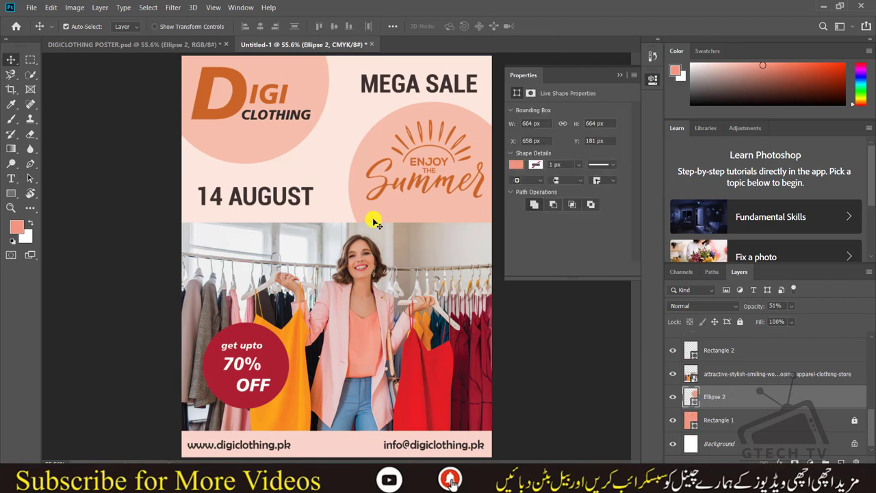
pyautogui.click(163, 46)
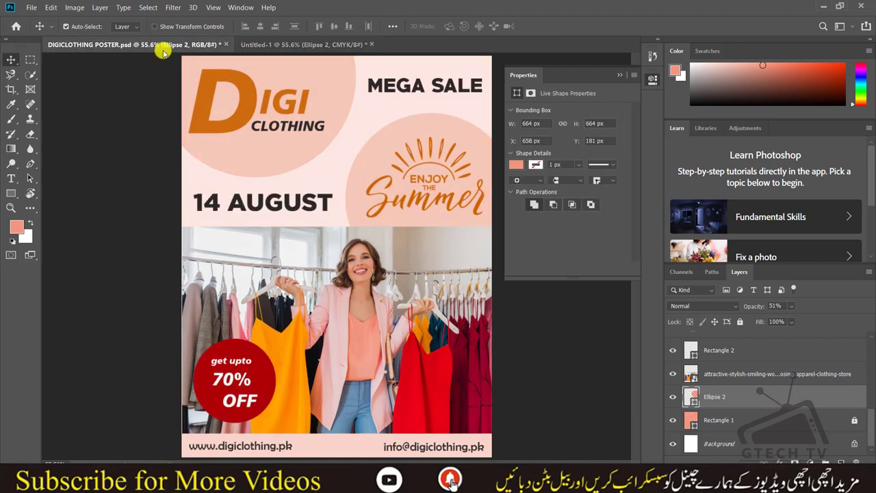
pyautogui.click(304, 44)
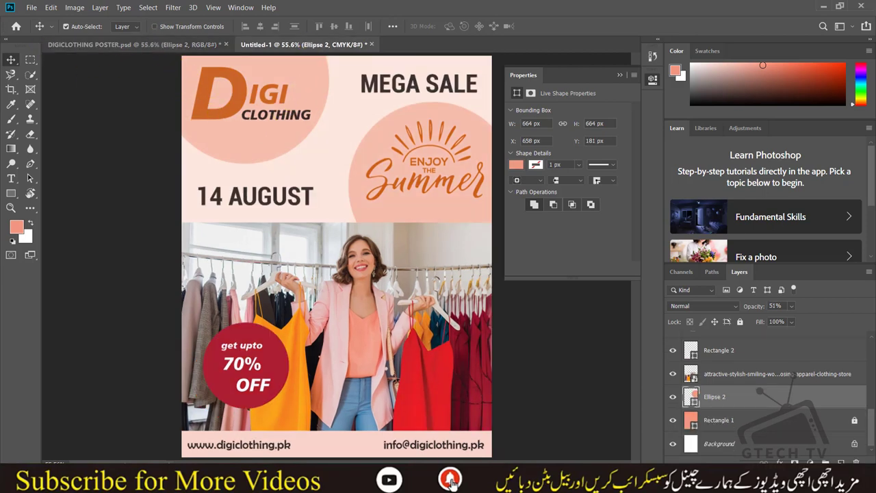
# Snip the whole Photoshop window showing the finished DIGI CLOTHING poster.
pyautogui.press('super')
pyautogui.write('SNIP')
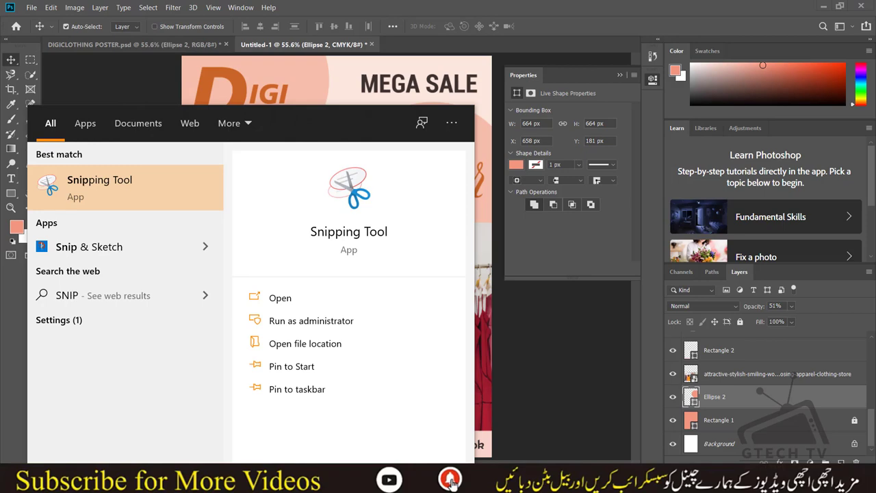
pyautogui.click(117, 181)
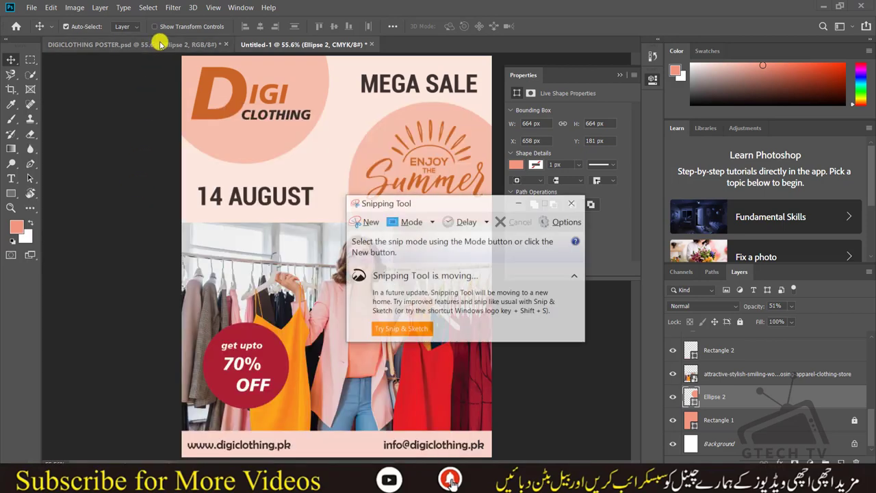
pyautogui.click(363, 221)
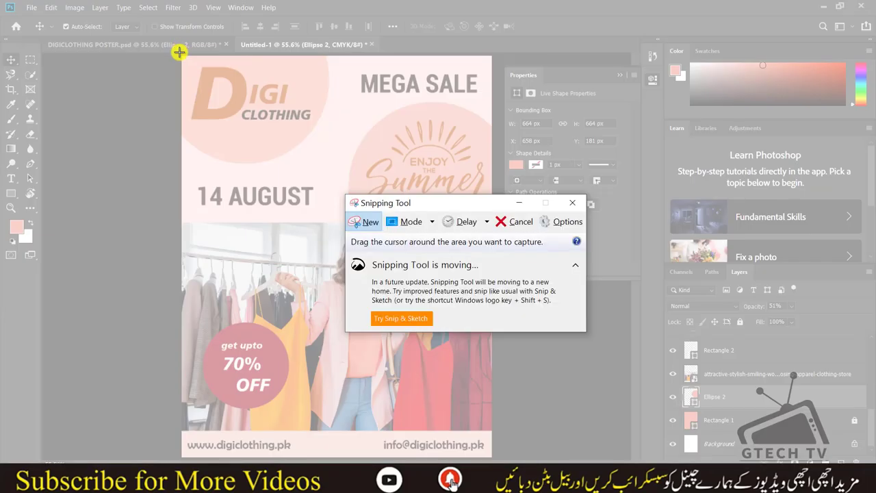
pyautogui.moveTo(180, 56)
pyautogui.mouseDown()
pyautogui.moveTo(357, 267)
pyautogui.moveTo(492, 457)
pyautogui.mouseUp()
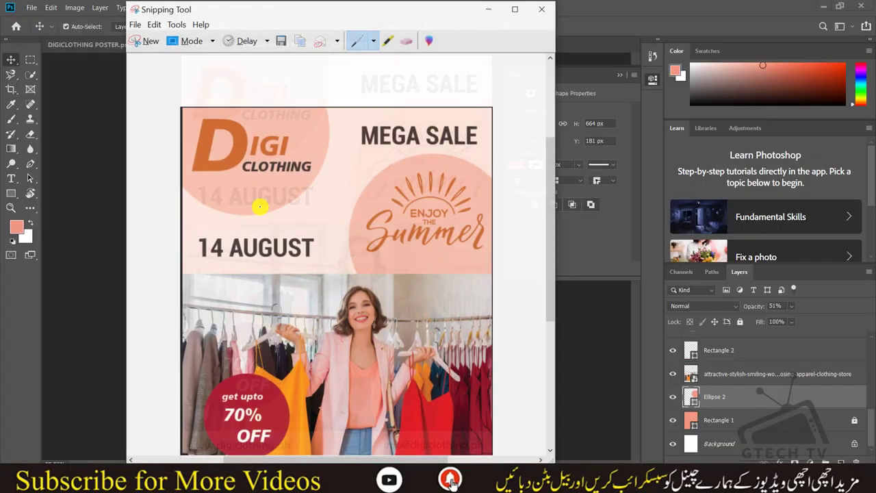
pyautogui.click(141, 39)
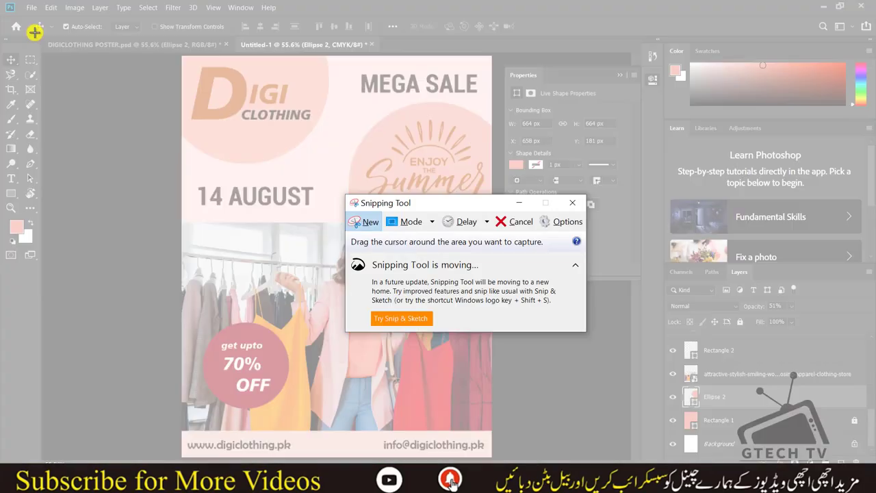
pyautogui.moveTo(39, 35); pyautogui.dragTo(684, 462)
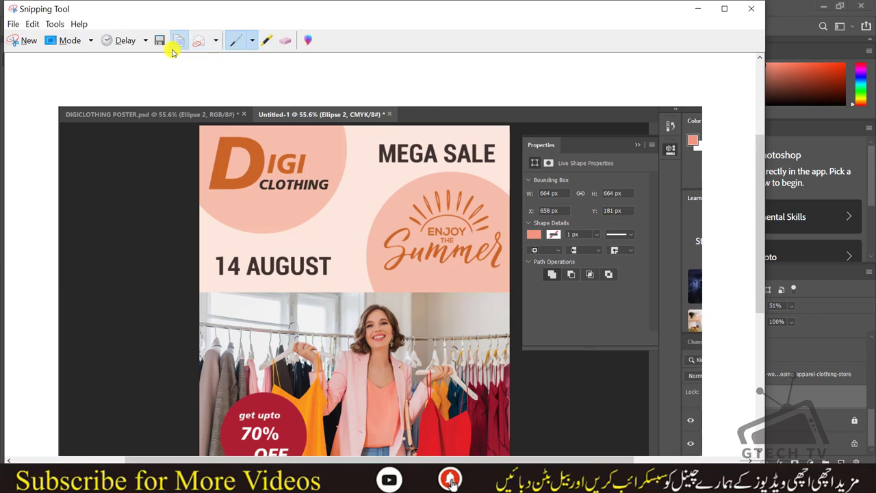
# Paste the poster screenshot into Word below the Indoor Poster heading.
pyautogui.click(493, 479)
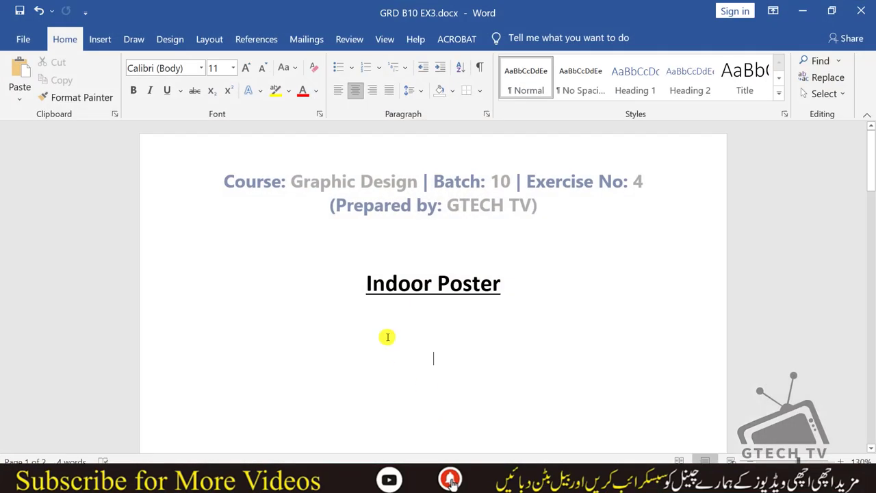
pyautogui.scroll(-3, 444, 342)
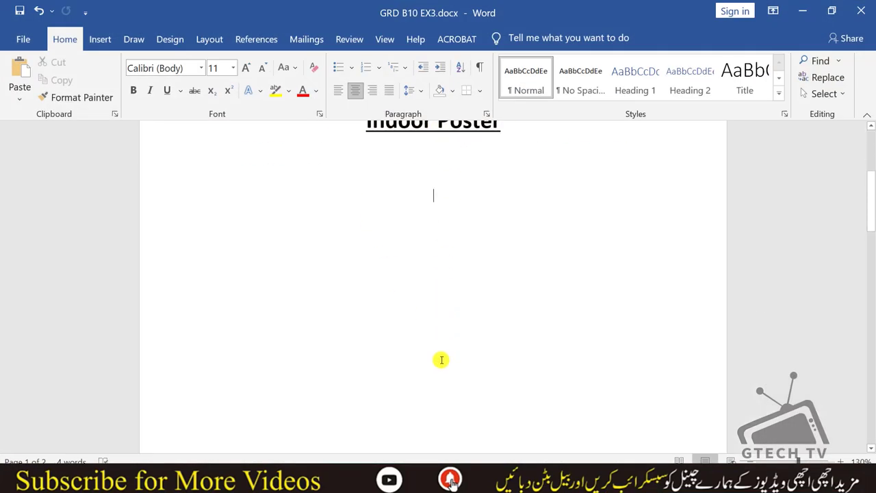
pyautogui.scroll(-1, 442, 358)
pyautogui.scroll(2, 442, 358)
pyautogui.hotkey('ctrl', 'v')
# Delete the blank lines on page 2 so the Layer Panel heading moves up.
pyautogui.scroll(-3, 441, 360)
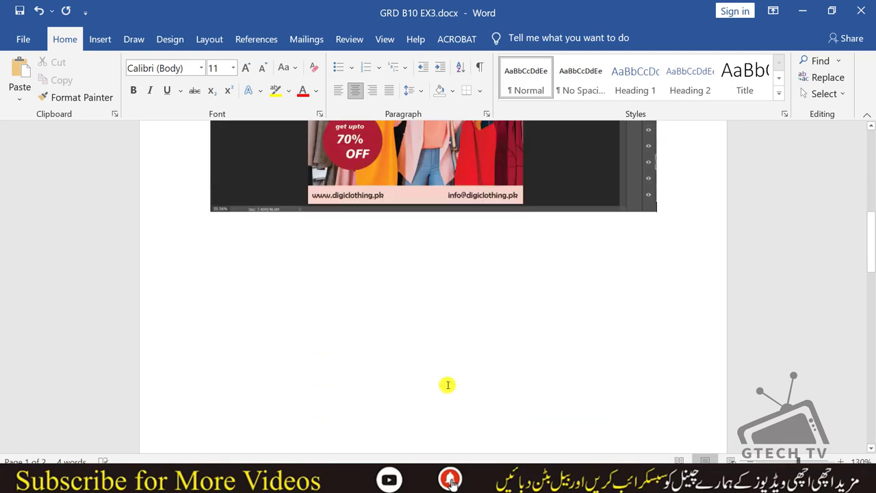
pyautogui.scroll(-3, 447, 383)
pyautogui.scroll(-3, 450, 399)
pyautogui.scroll(-2, 449, 395)
pyautogui.scroll(3, 438, 220)
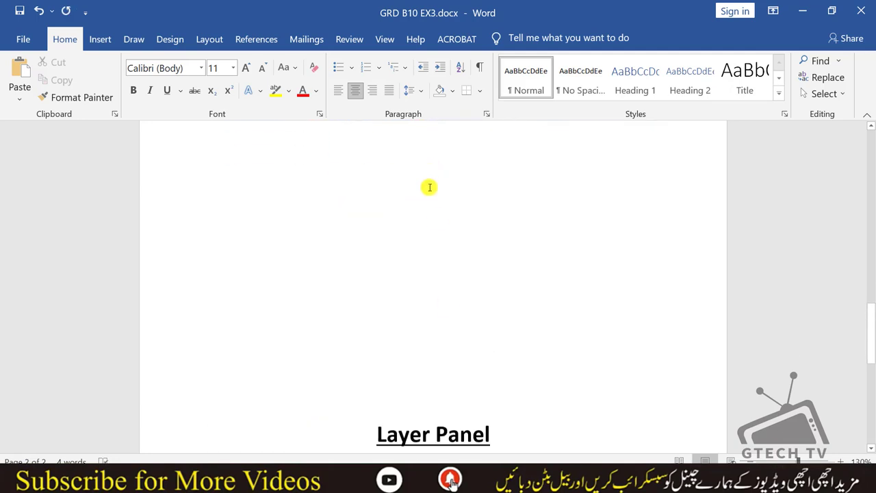
pyautogui.scroll(3, 428, 185)
pyautogui.click(419, 207)
pyautogui.press('Delete')
pyautogui.press('Delete')
pyautogui.press('Delete')
pyautogui.press('Delete')
pyautogui.press('Delete')
pyautogui.press('Delete')
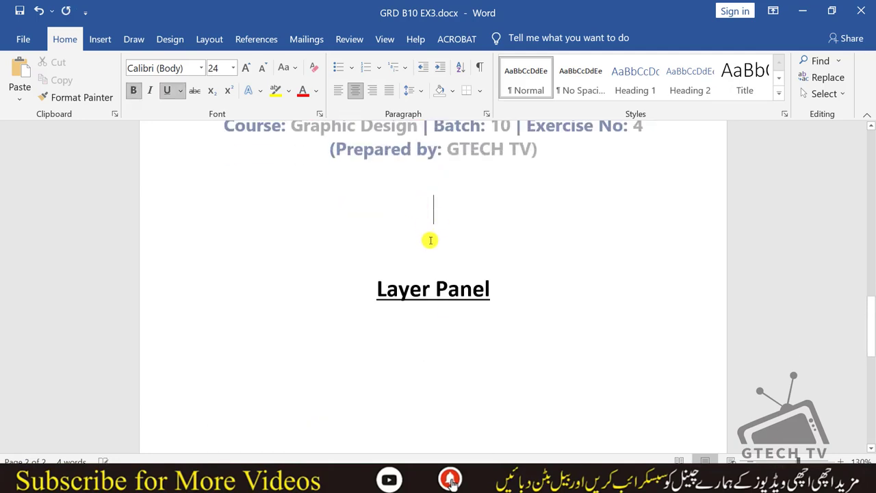
pyautogui.scroll(-2, 447, 290)
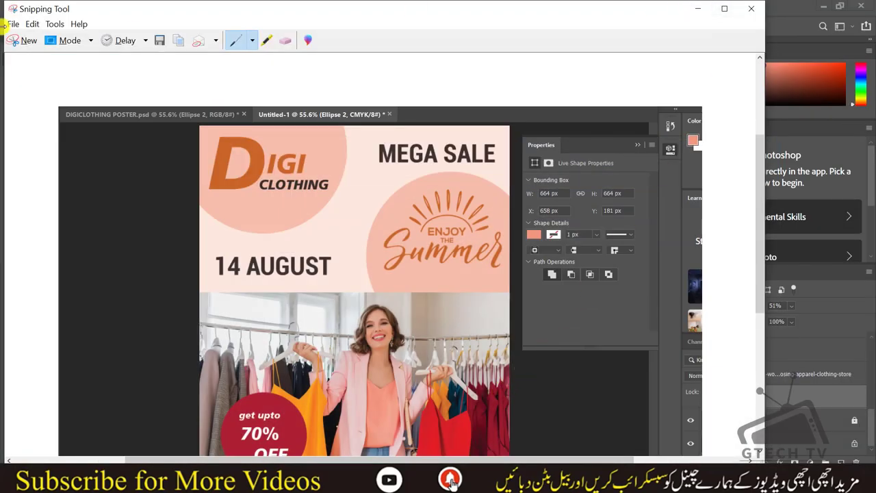
# Float and enlarge the Layers panel to list every layer, then snip the whole panel.
pyautogui.click(23, 39)
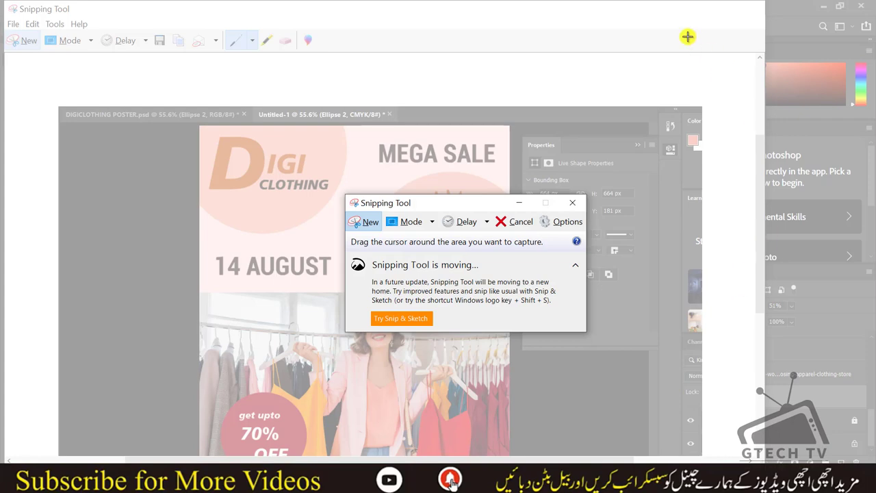
pyautogui.press('Escape')
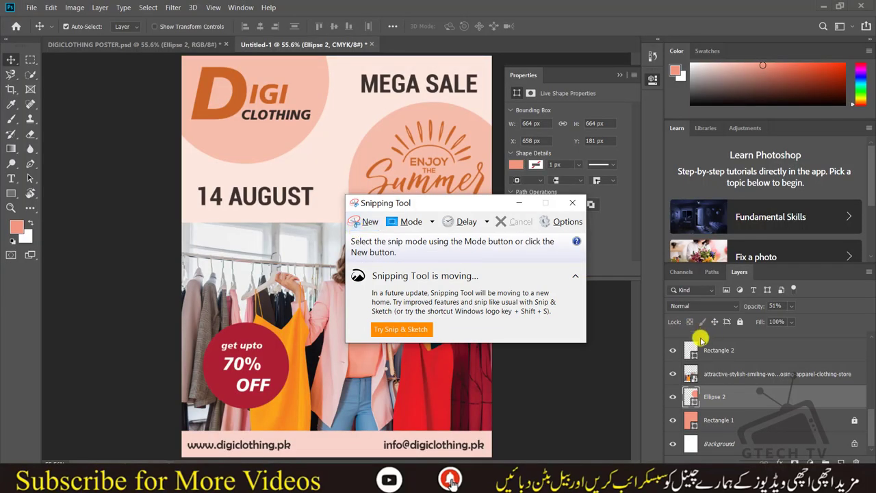
pyautogui.moveTo(730, 274); pyautogui.dragTo(241, 111)
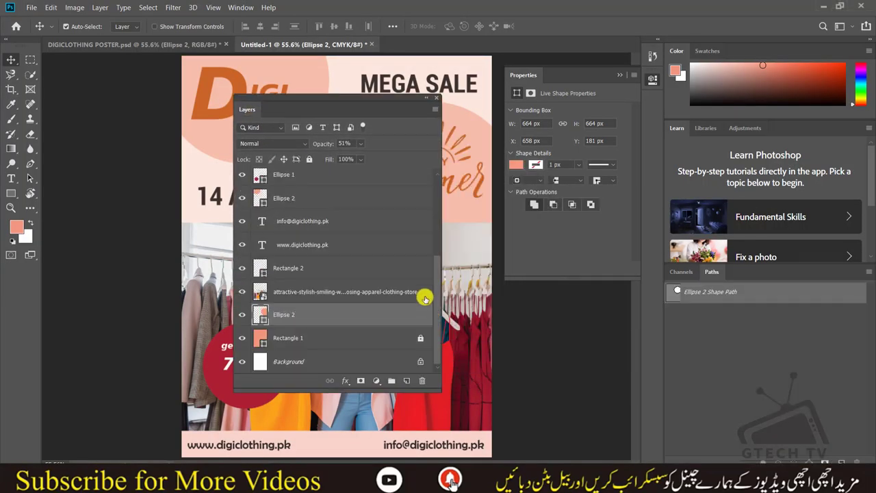
pyautogui.moveTo(434, 390); pyautogui.dragTo(441, 442)
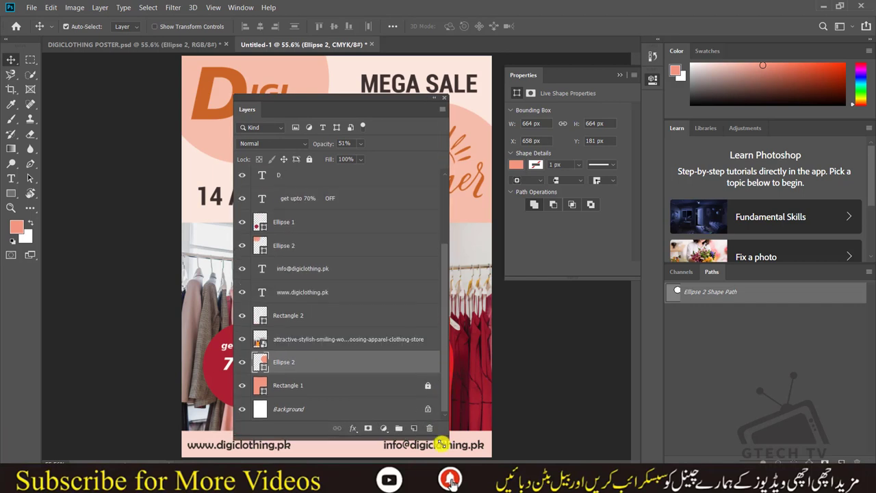
pyautogui.moveTo(402, 104); pyautogui.dragTo(401, 72)
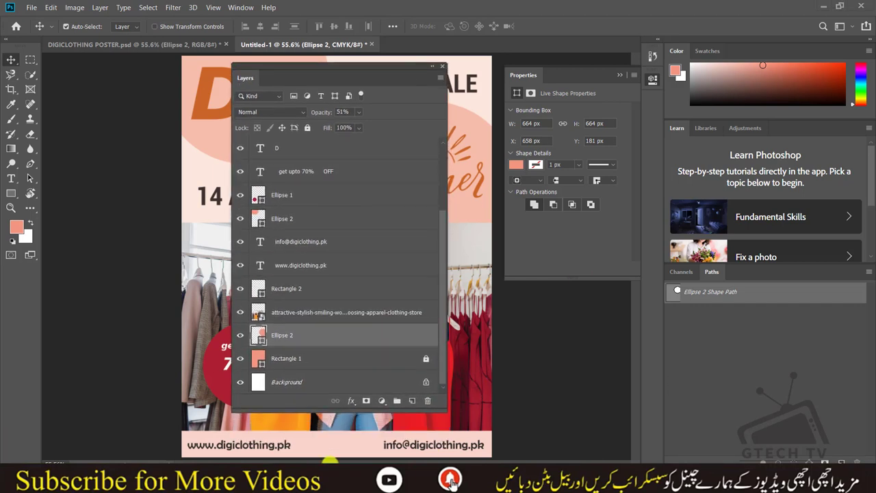
pyautogui.click(367, 231)
pyautogui.moveTo(229, 64); pyautogui.dragTo(446, 407)
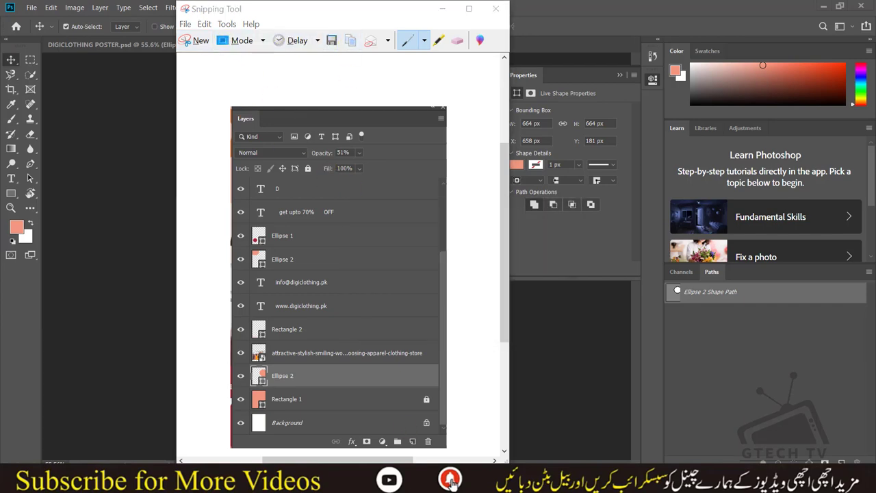
# Paste the captured Layers panel below the Layer Panel heading in Word, then undo twice.
pyautogui.hotkey('alt', 'Tab')
pyautogui.hotkey('ctrl', 'v')
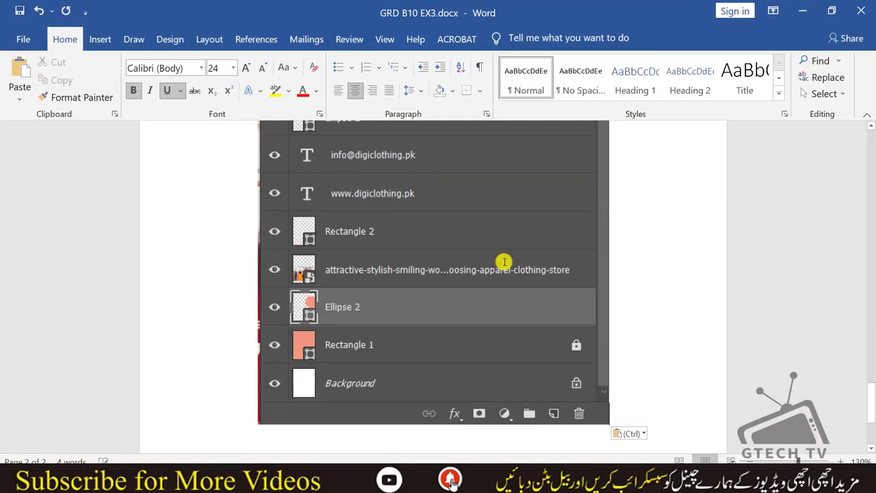
pyautogui.scroll(2, 504, 288)
pyautogui.scroll(3, 504, 315)
pyautogui.scroll(4, 504, 322)
pyautogui.scroll(-3, 504, 322)
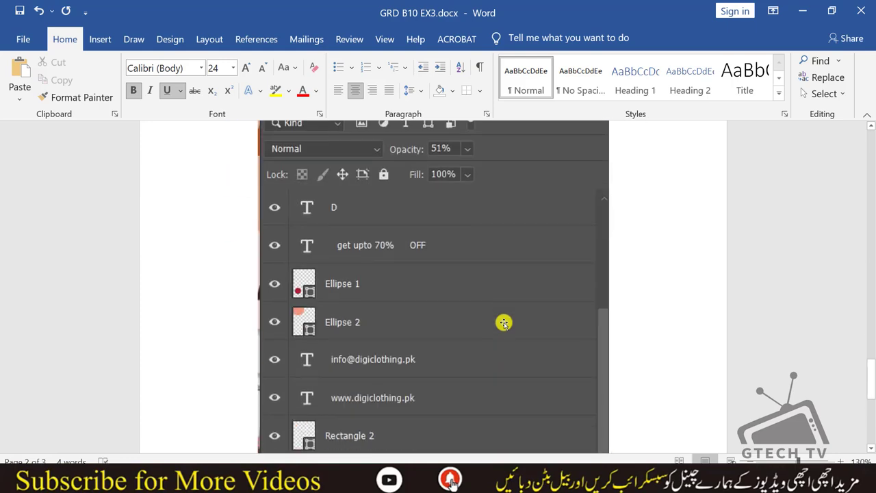
pyautogui.scroll(-3, 504, 319)
pyautogui.scroll(2, 508, 329)
pyautogui.hotkey('ctrl', 'z')
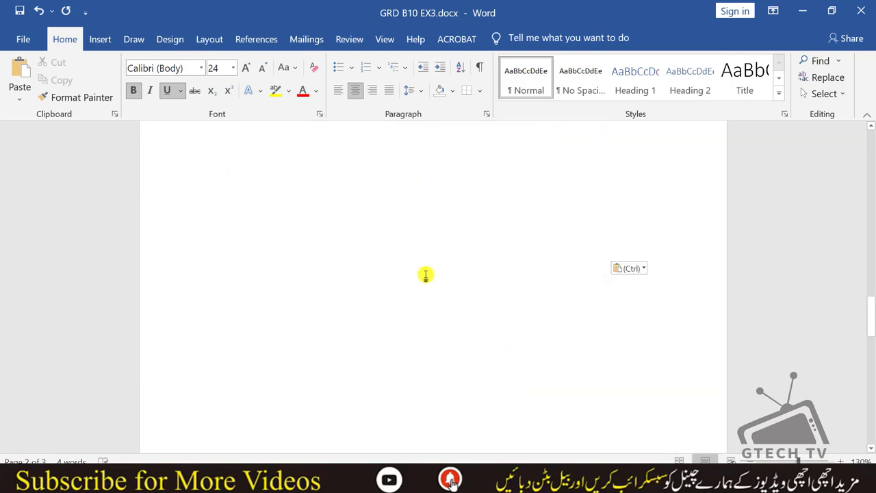
pyautogui.hotkey('ctrl', 'z')
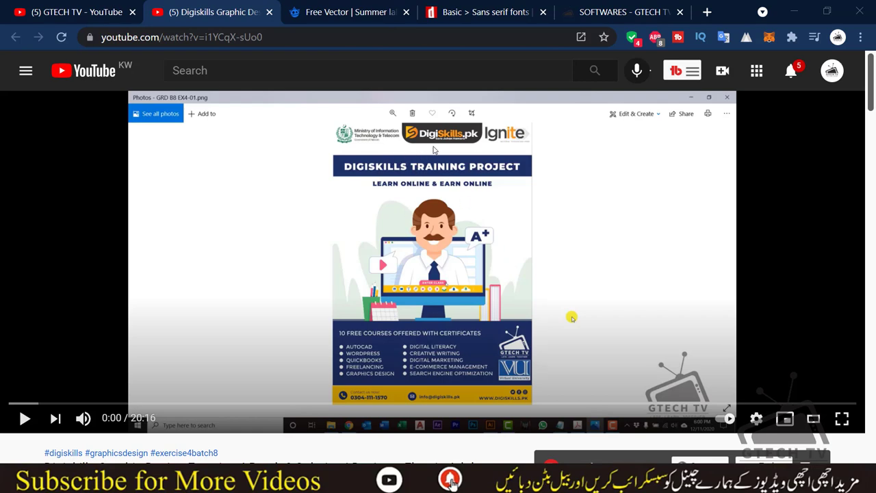
pyautogui.scroll(-1, 456, 149)
pyautogui.scroll(-1, 451, 152)
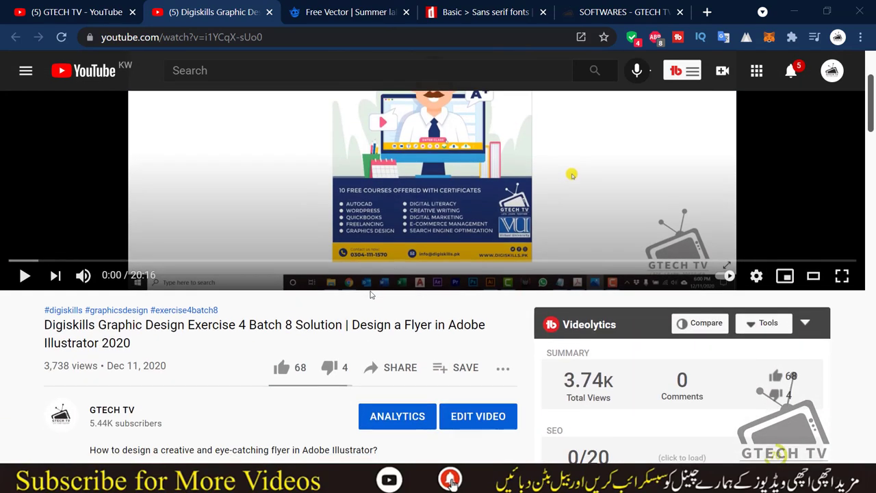
pyautogui.moveTo(240, 326); pyautogui.dragTo(373, 326)
pyautogui.scroll(2, 373, 326)
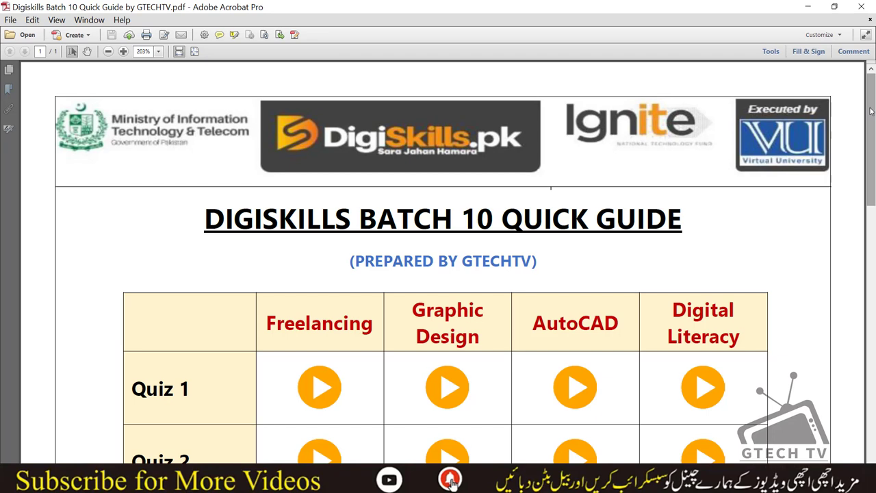
# Zoom the Batch 10 quick guide to 100% and open the Freelancing Exercise 3 video.
pyautogui.moveTo(870, 111); pyautogui.dragTo(871, 115)
pyautogui.hotkey('ctrl', '-')
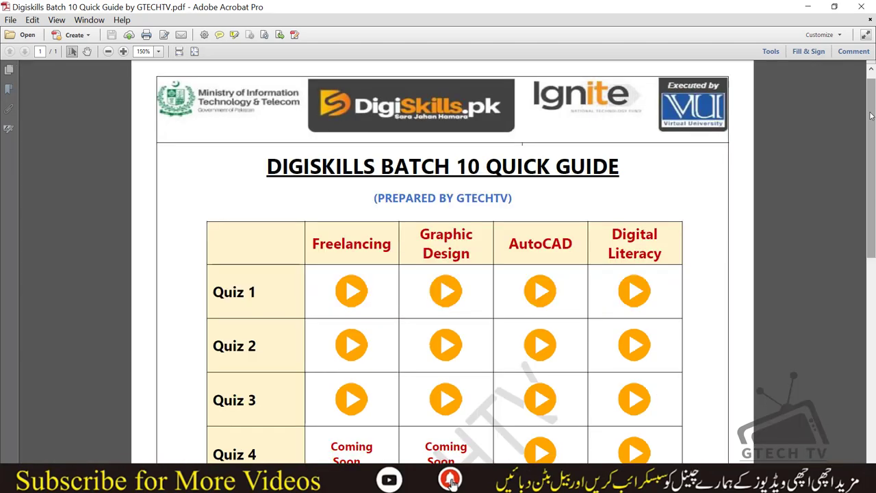
pyautogui.hotkey('ctrl', '1')
pyautogui.moveTo(871, 115); pyautogui.dragTo(873, 143)
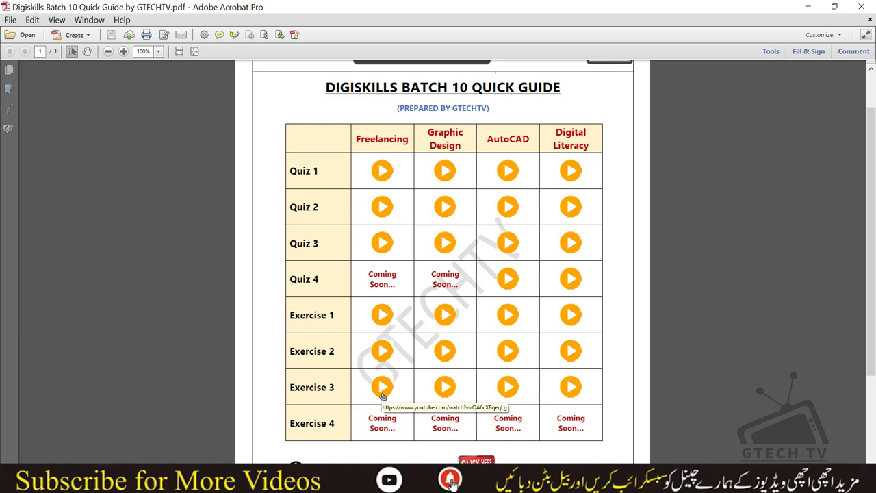
pyautogui.click(383, 395)
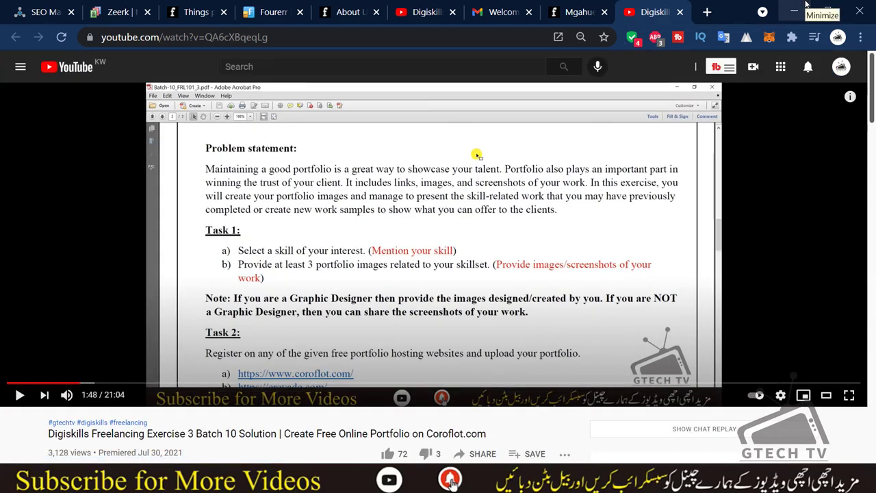
# Expand the Exercise 3 video's description, scroll through its links, then minimize the browser.
pyautogui.scroll(-1, 752, 274)
pyautogui.scroll(-2, 96, 318)
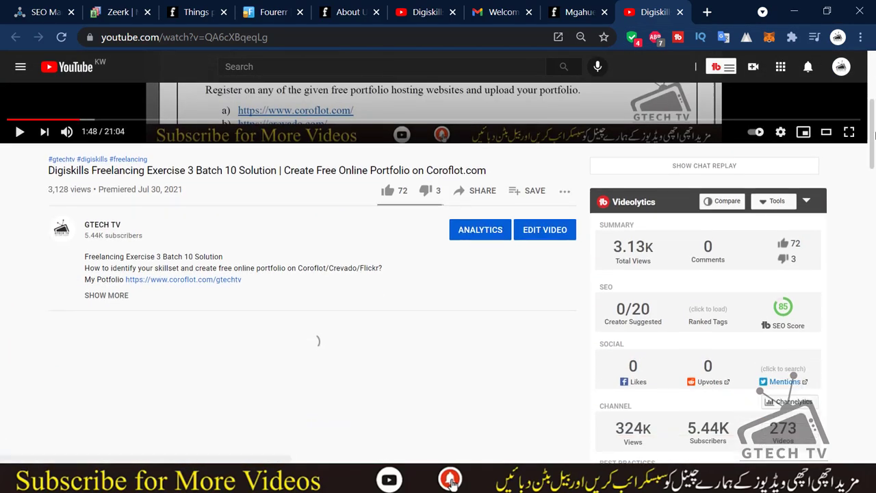
pyautogui.click(95, 311)
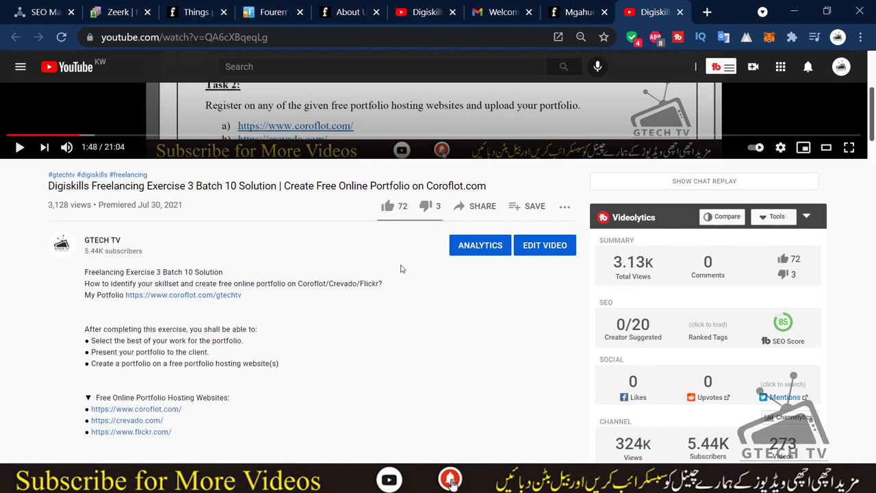
pyautogui.scroll(-1, 451, 483)
pyautogui.scroll(-4, 451, 483)
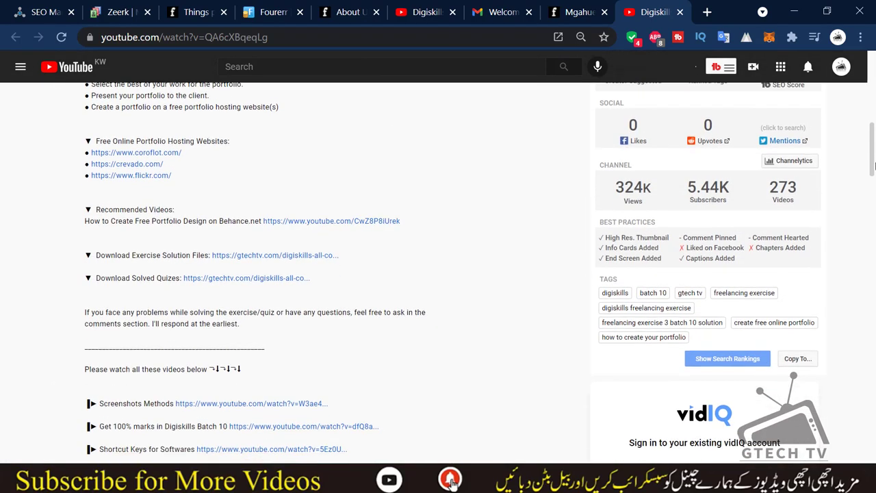
pyautogui.scroll(-2, 451, 483)
pyautogui.scroll(-1, 451, 483)
pyautogui.scroll(-1, 874, 211)
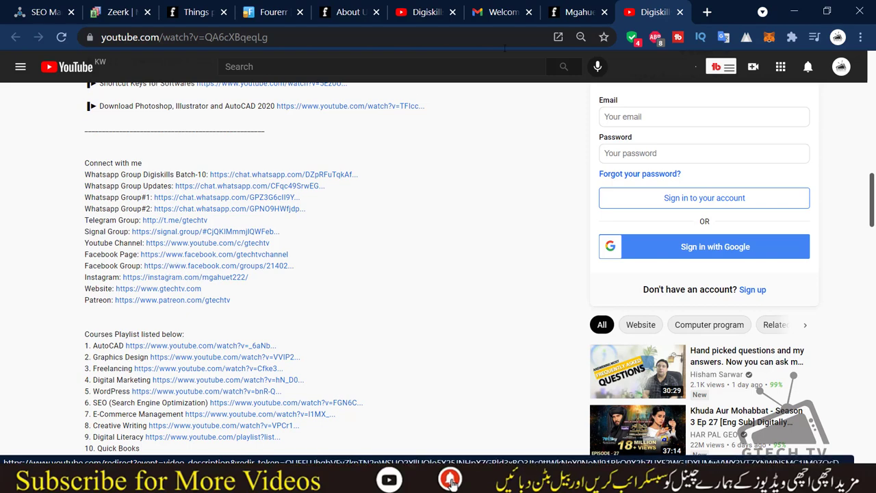
pyautogui.click(797, 6)
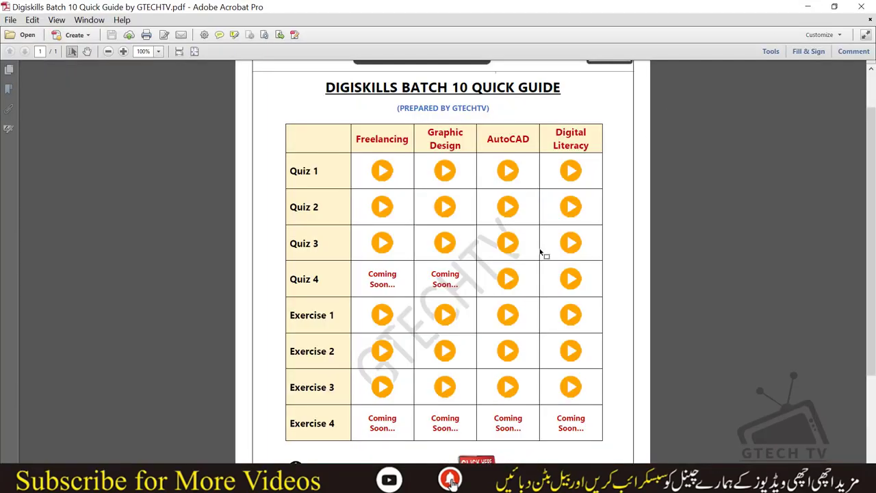
# Follow the QUIZES MASTERLIST link in the guide and allow the web page to open.
pyautogui.scroll(-1, 871, 233)
pyautogui.moveTo(872, 223); pyautogui.dragTo(874, 286)
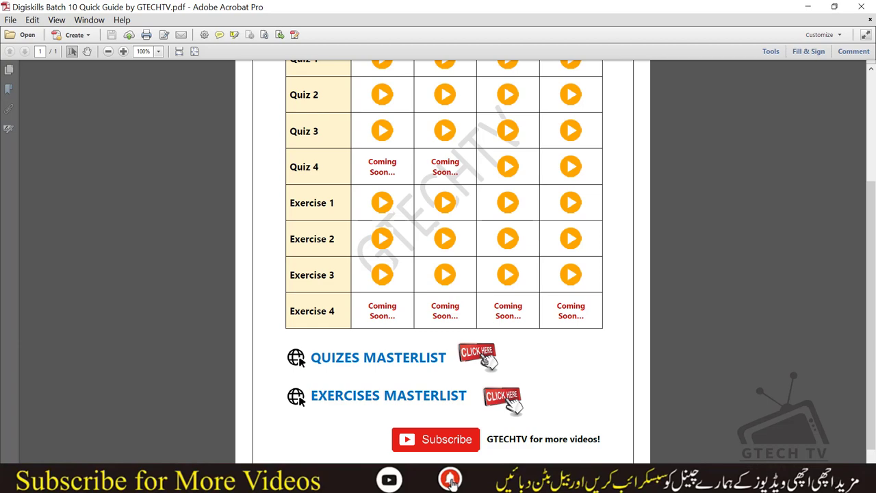
pyautogui.click(475, 362)
pyautogui.click(444, 269)
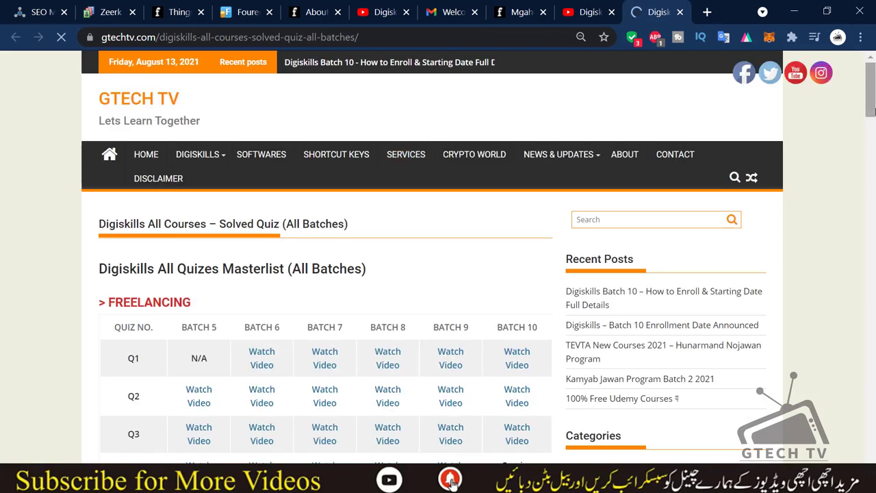
# Open the EXERCISES MASTERLIST link, browse the Batch 10 solved exercises, then minimize the browser.
pyautogui.scroll(-10, 730, 137)
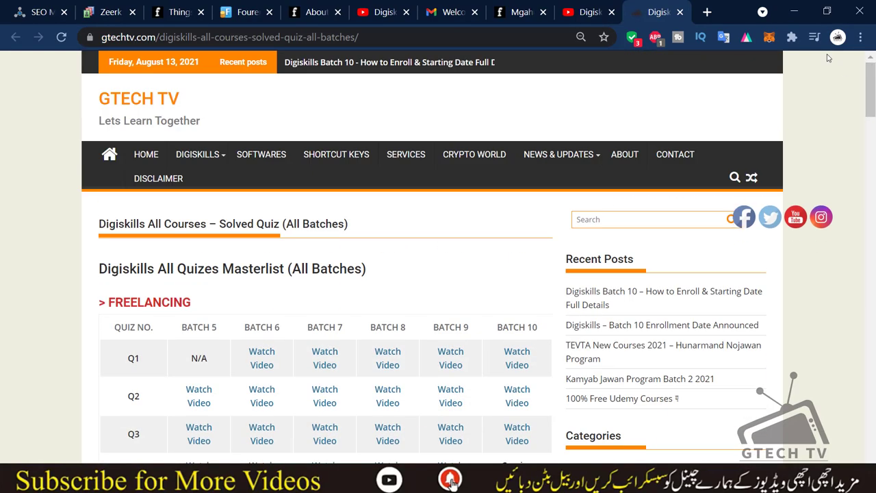
pyautogui.click(795, 11)
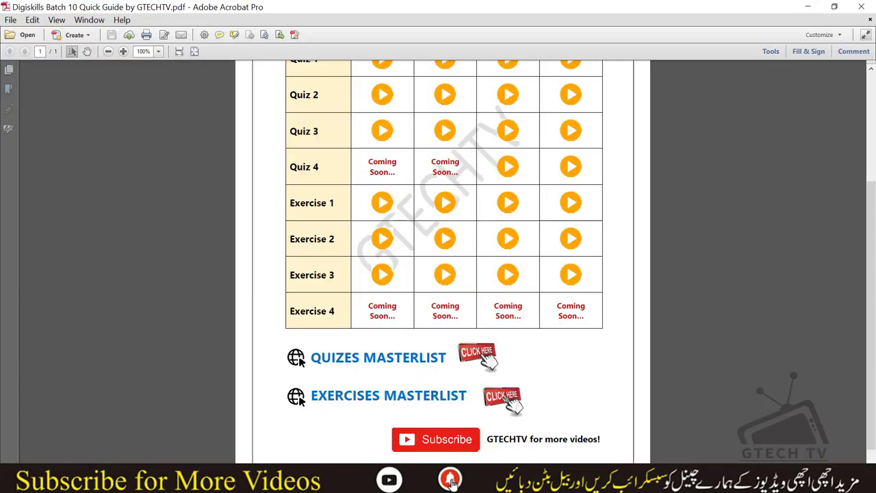
pyautogui.click(505, 397)
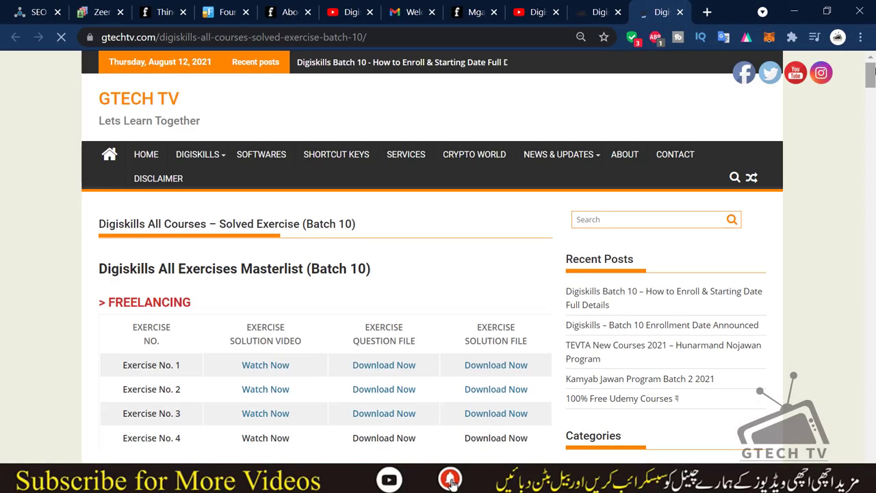
pyautogui.moveTo(871, 71); pyautogui.dragTo(871, 132)
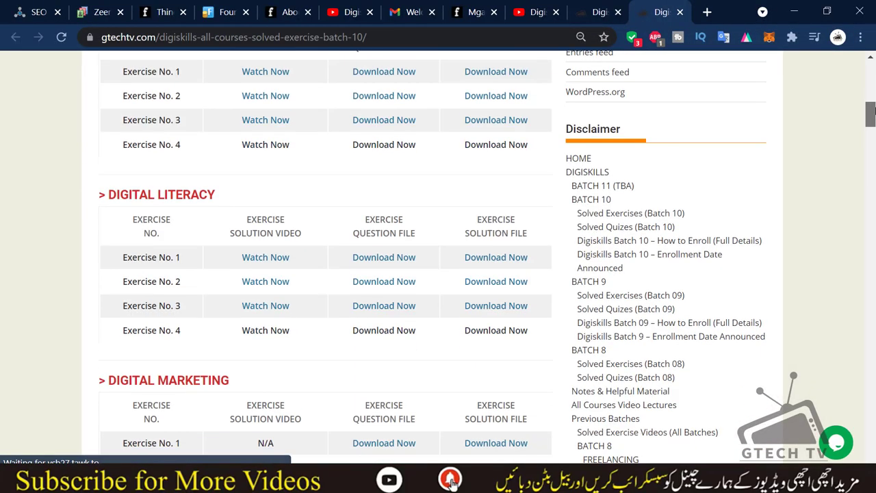
pyautogui.scroll(-3, 698, 229)
pyautogui.scroll(-10, 698, 228)
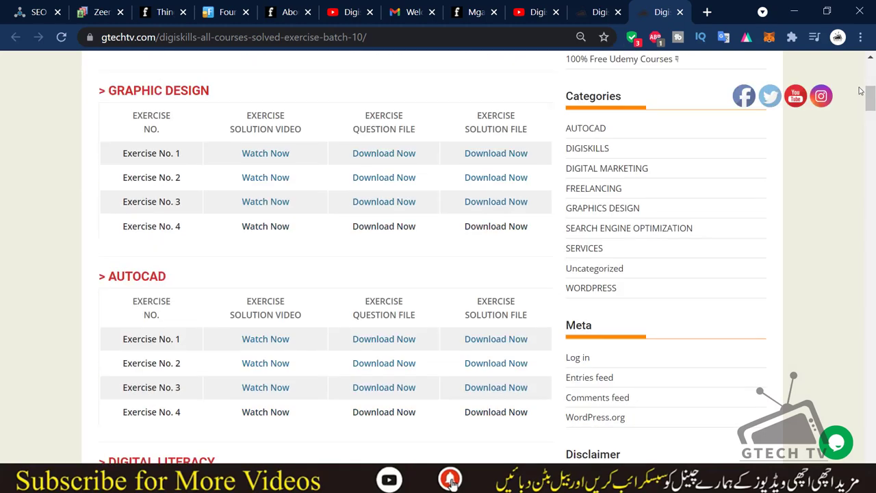
pyautogui.click(794, 11)
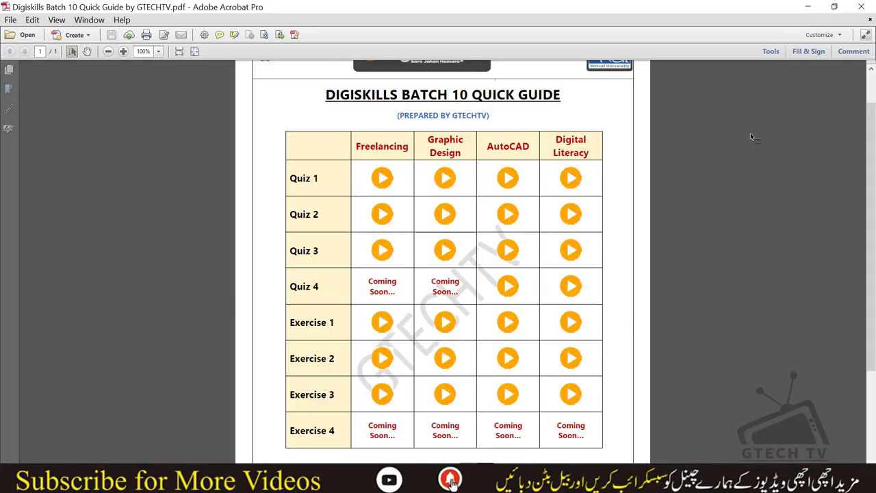
# Delete the empty lines above the Layer Panel heading in GRD B10 EX3.docx.
pyautogui.moveTo(871, 152)
pyautogui.mouseDown()
pyautogui.moveTo(874, 230)
pyautogui.moveTo(874, 130)
pyautogui.mouseUp()
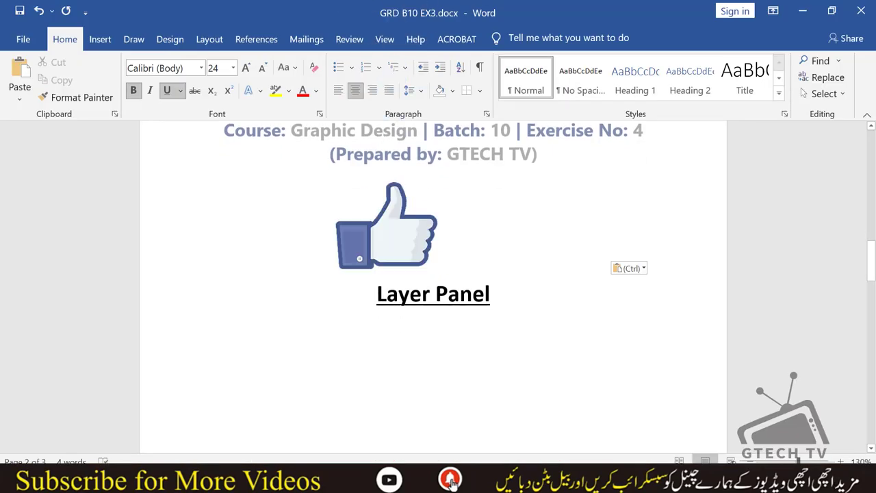
pyautogui.click(420, 225)
pyautogui.press('Delete')
pyautogui.press('Delete')
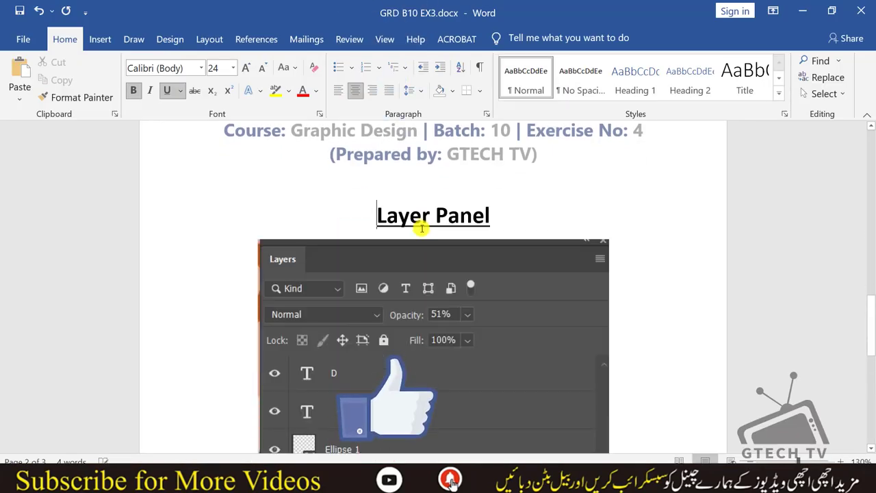
pyautogui.scroll(2, 421, 228)
pyautogui.scroll(-3, 495, 264)
pyautogui.scroll(-1, 704, 276)
pyautogui.moveTo(871, 362)
pyautogui.mouseDown()
pyautogui.moveTo(872, 395)
pyautogui.moveTo(871, 194)
pyautogui.moveTo(871, 224)
pyautogui.mouseUp()
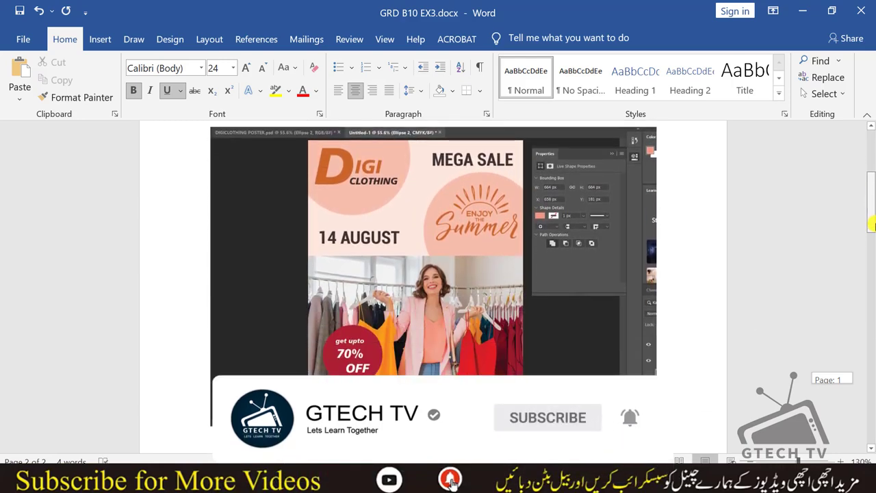